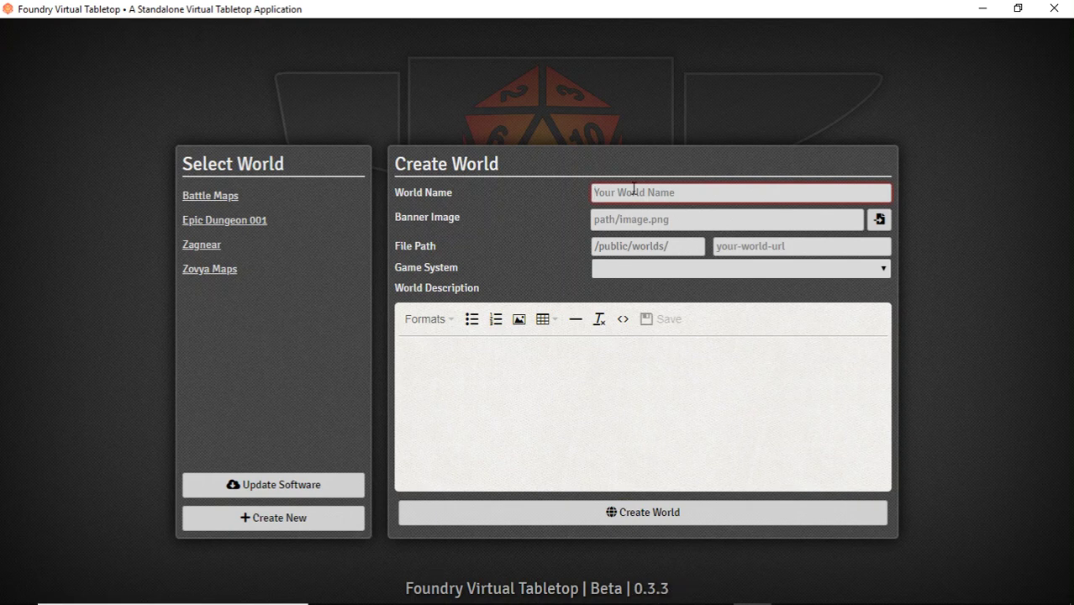
Step: Create a world named Tutorial with the folder path tutorial and the Dungeons & Dragons 5th Edition game system
{"action": "type", "text": "Tutorial"}
{"action": "left_click", "coordinate": [641, 223]}
{"action": "left_click", "coordinate": [747, 246]}
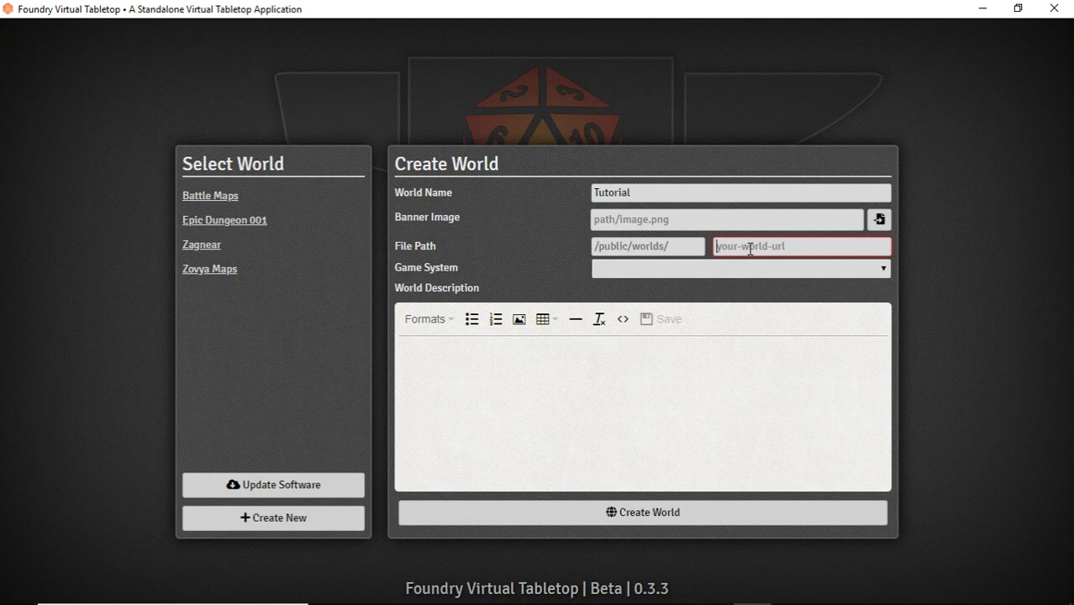
{"action": "type", "text": "tutorial"}
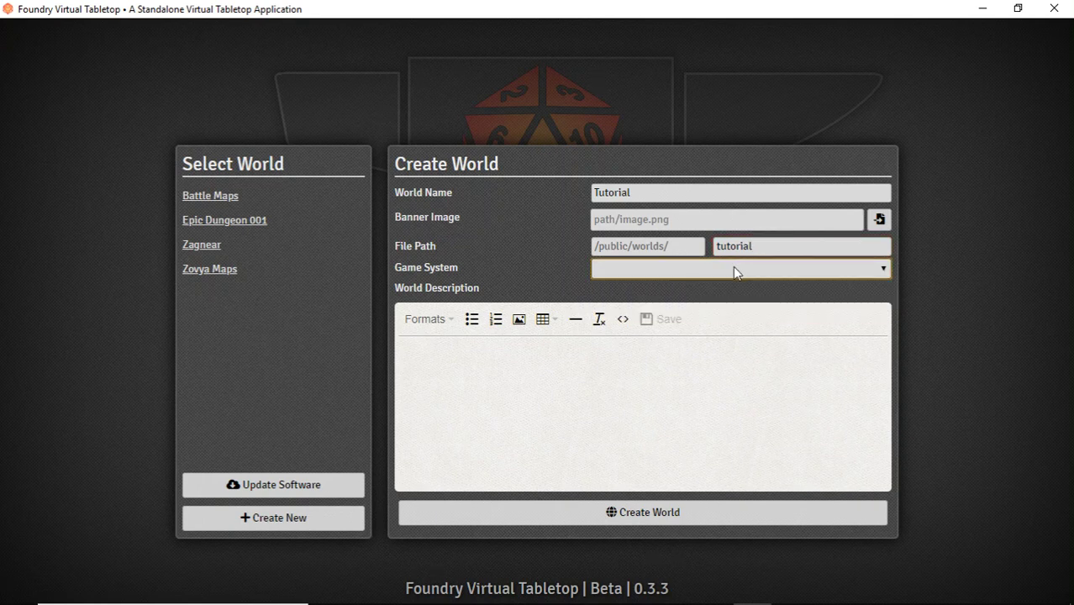
{"action": "left_click", "coordinate": [733, 268]}
{"action": "left_click", "coordinate": [721, 300]}
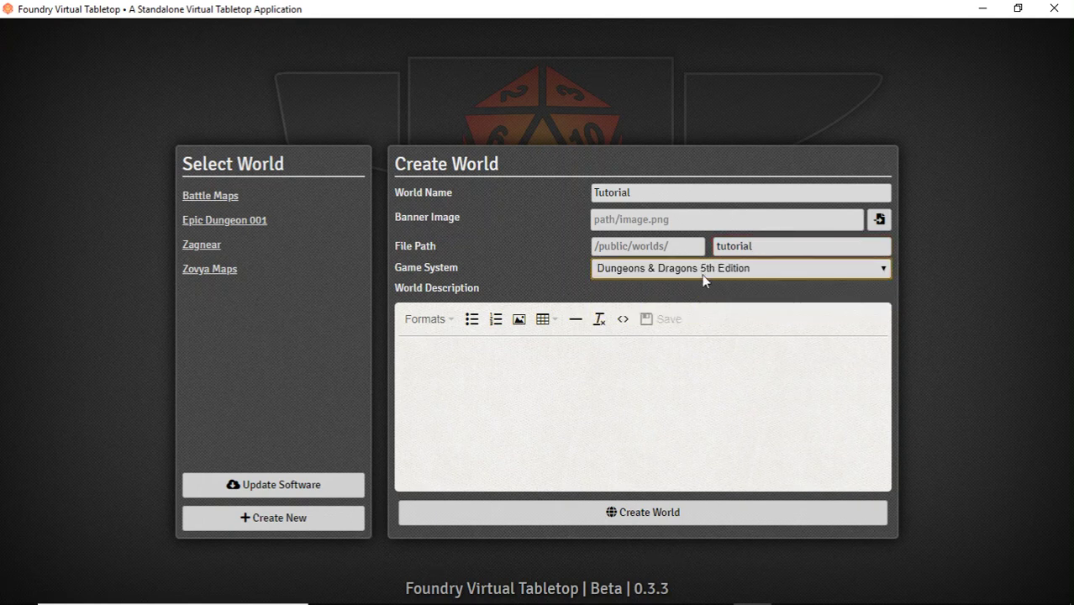
{"action": "left_click", "coordinate": [706, 515]}
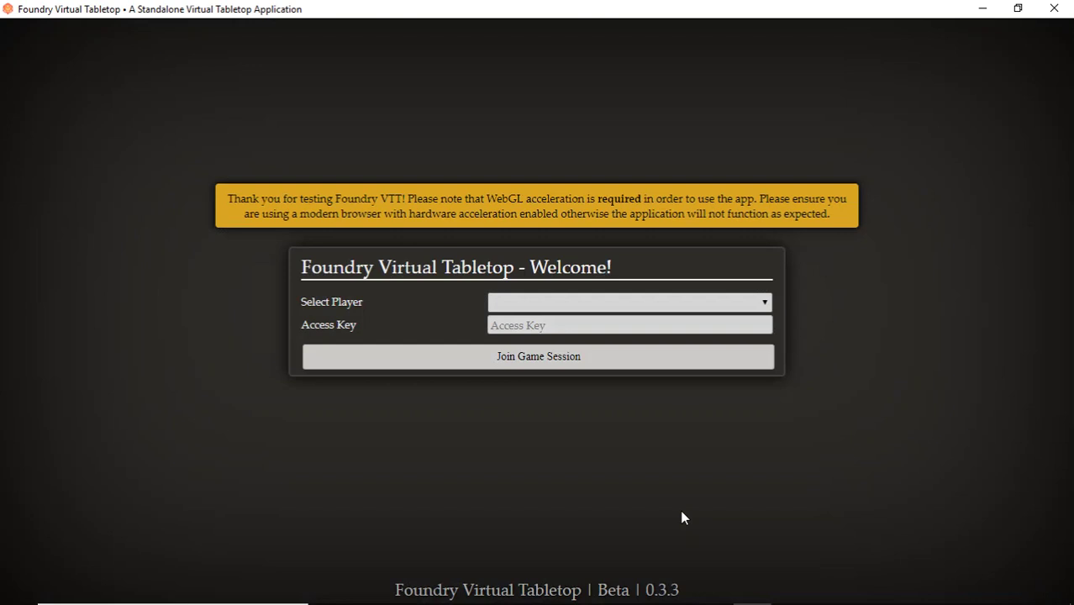
Step: Join the game session as the GameMaster player without an access key
{"action": "left_click", "coordinate": [525, 305]}
{"action": "left_click", "coordinate": [525, 333]}
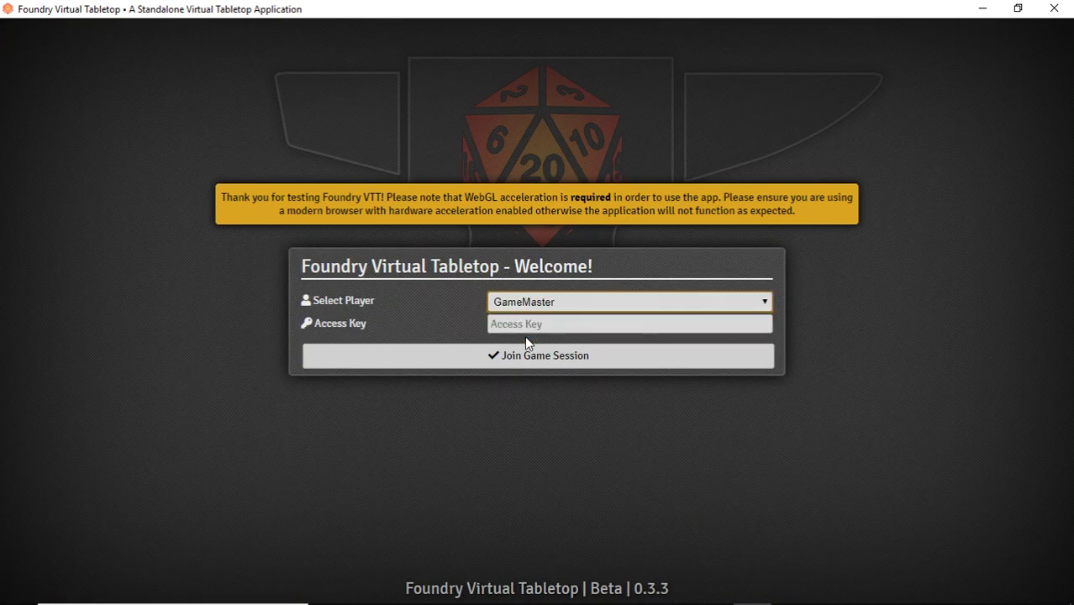
{"action": "left_click", "coordinate": [527, 364]}
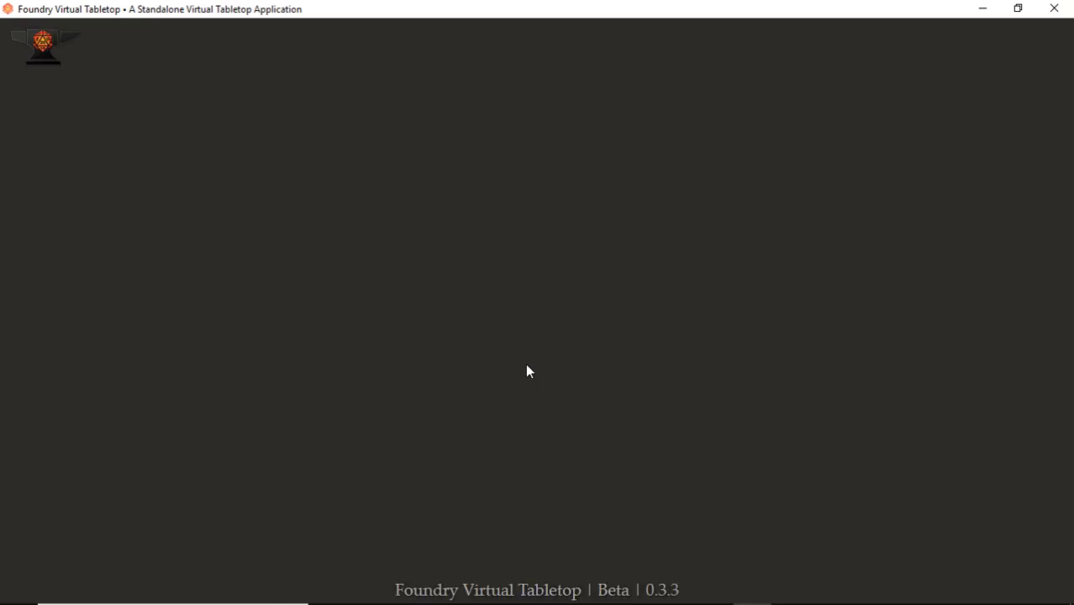
Step: Add two additional users, Player 2 and Player 3, to the world's player configuration and launch the game session
{"action": "key", "text": "Escape"}
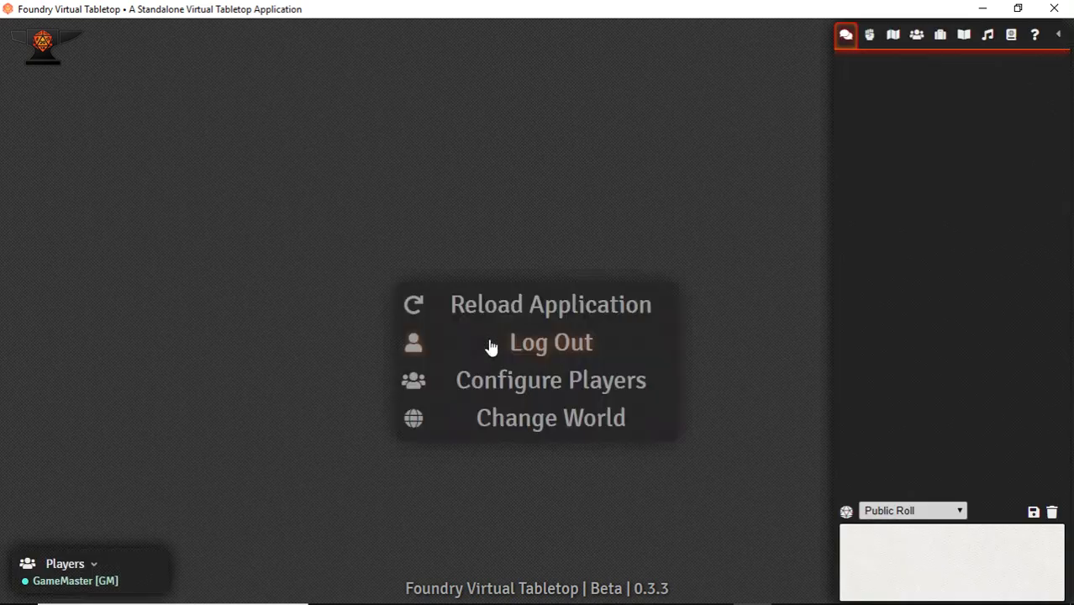
{"action": "left_click", "coordinate": [539, 382]}
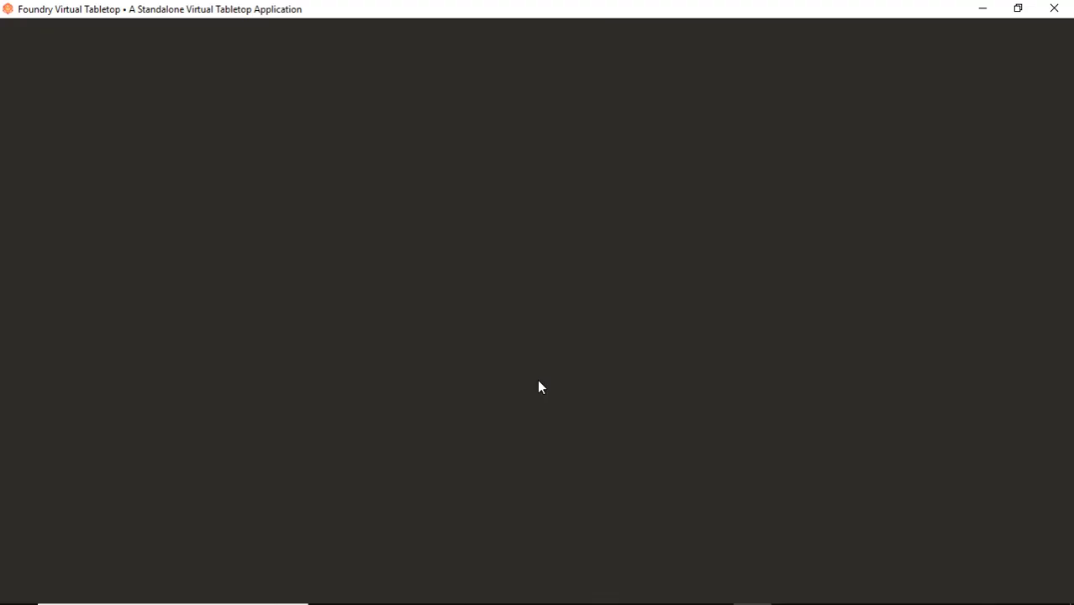
{"action": "left_click", "coordinate": [419, 416]}
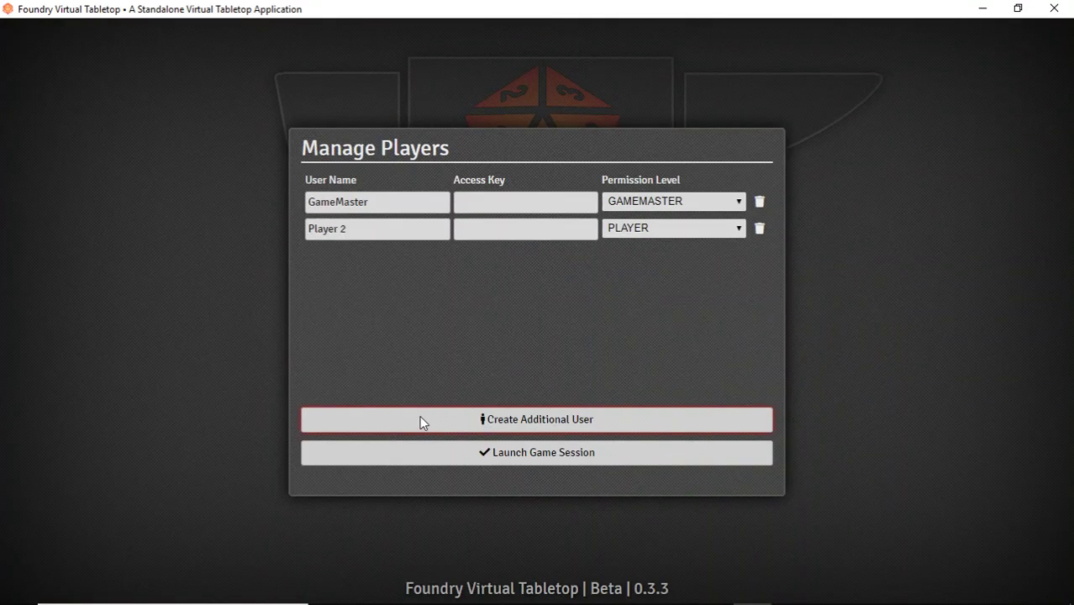
{"action": "left_click", "coordinate": [420, 415]}
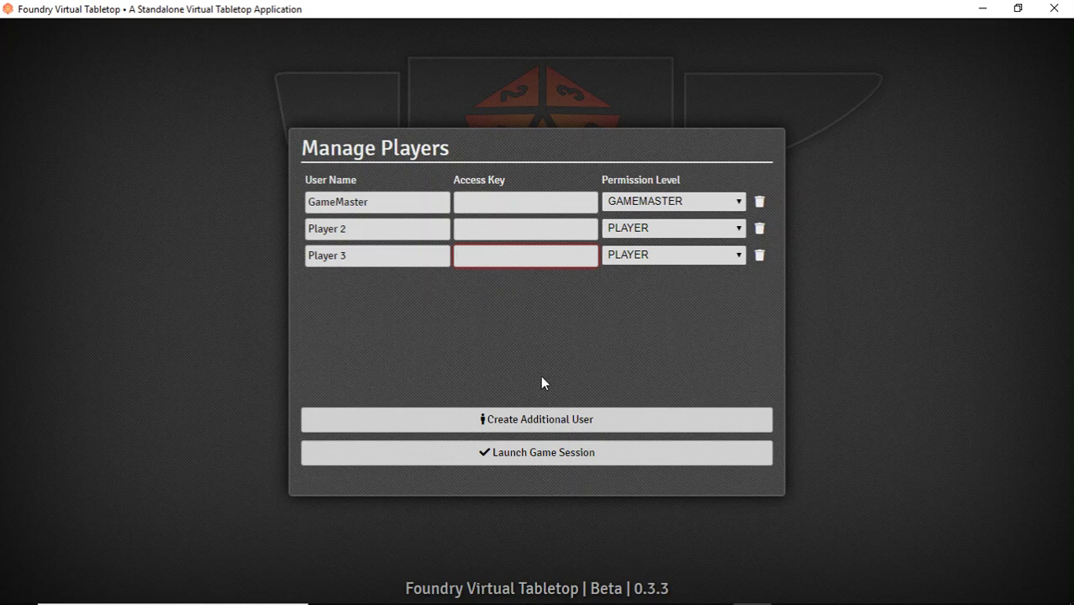
{"action": "left_click", "coordinate": [521, 458]}
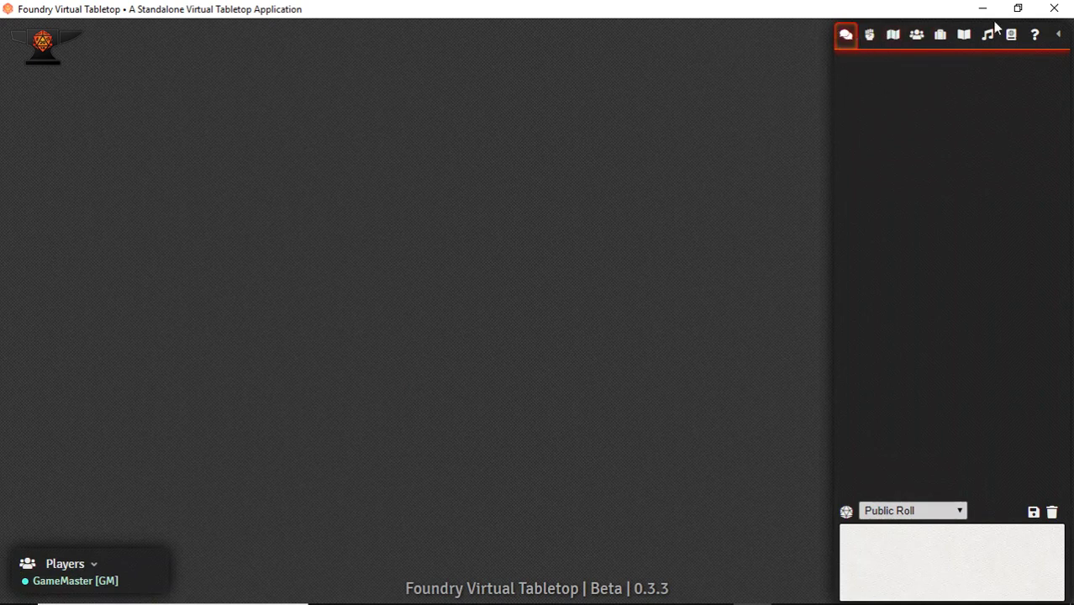
Step: Create a new scene in the Tutorial world
{"action": "left_click", "coordinate": [1057, 35]}
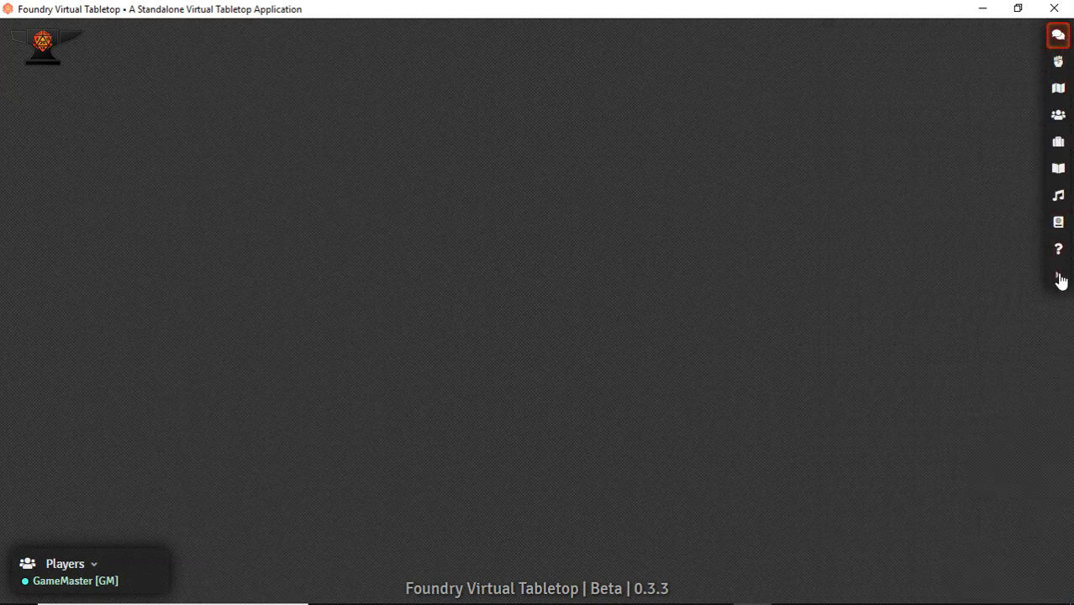
{"action": "left_click", "coordinate": [1061, 279]}
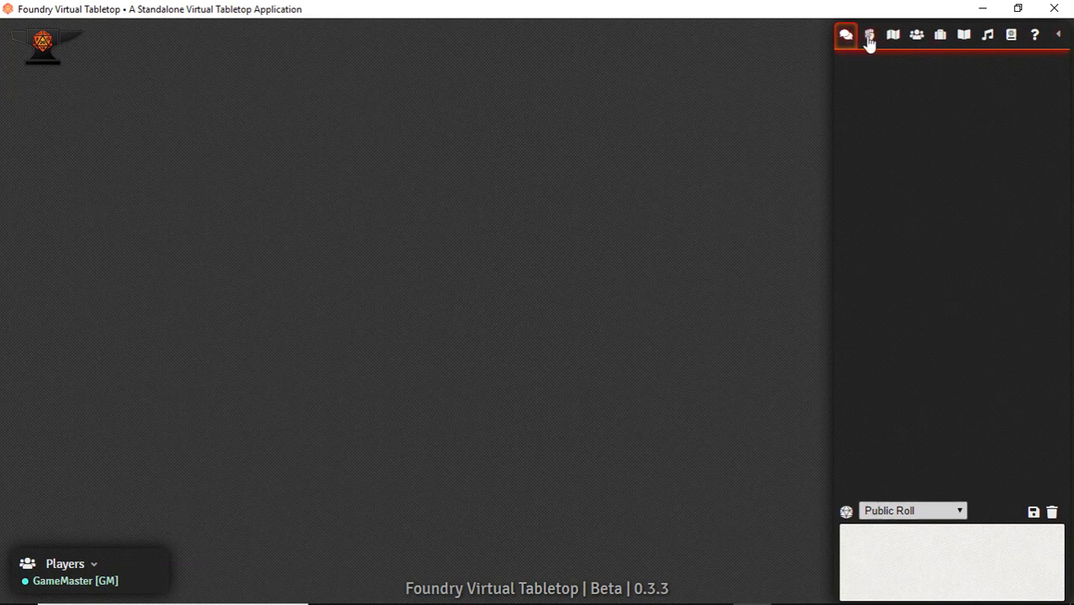
{"action": "left_click", "coordinate": [870, 36]}
{"action": "left_click", "coordinate": [893, 36]}
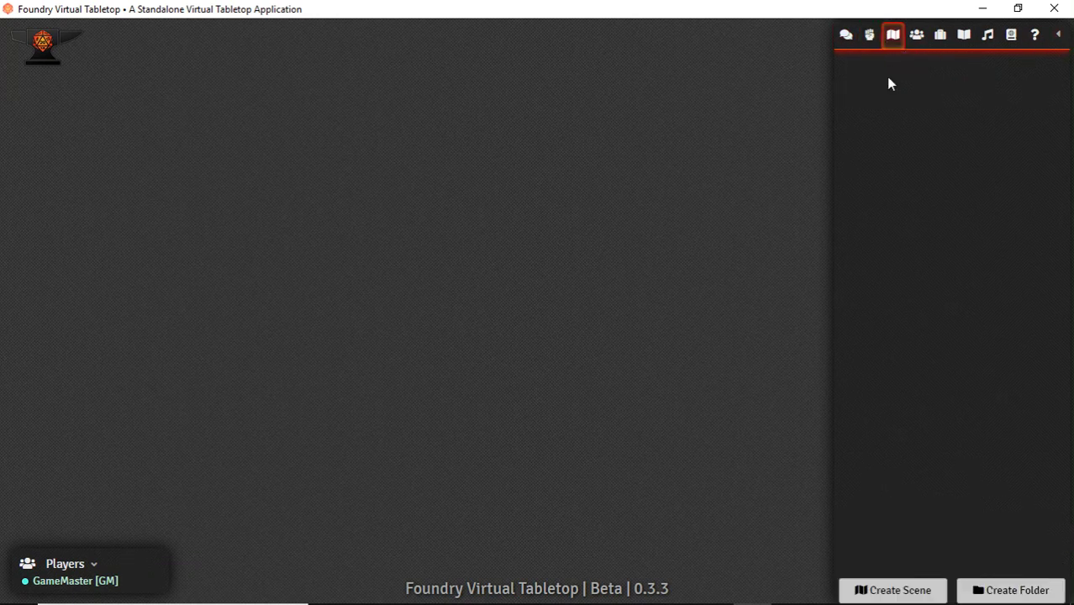
{"action": "left_click", "coordinate": [894, 591]}
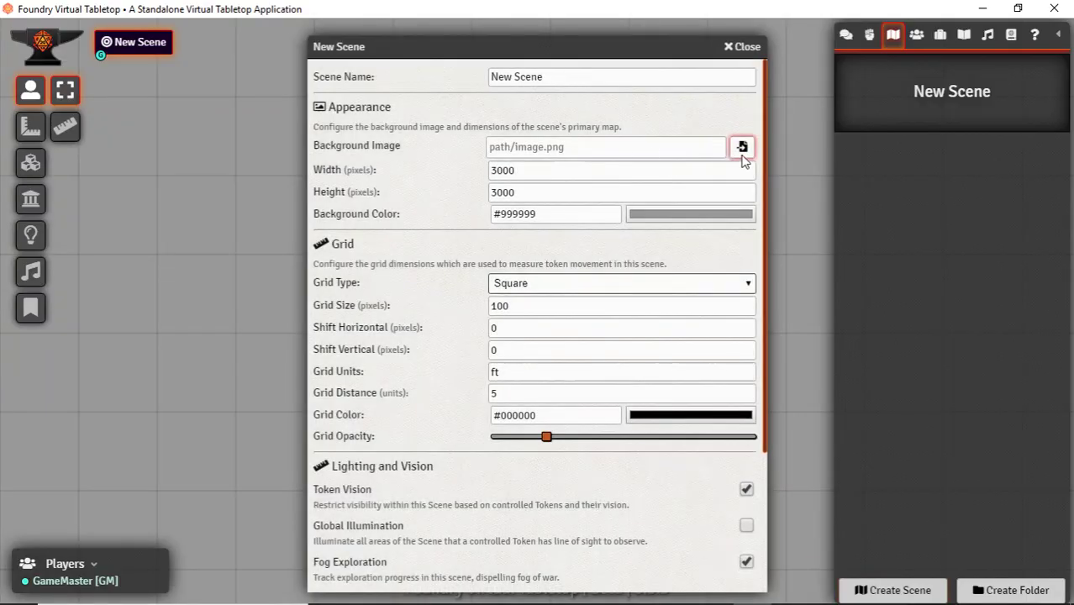
Step: Set the scene's background image to Mansion001_4k.JPG from IncarnateAssets/Mansions and save the scene configuration
{"action": "left_click", "coordinate": [742, 150]}
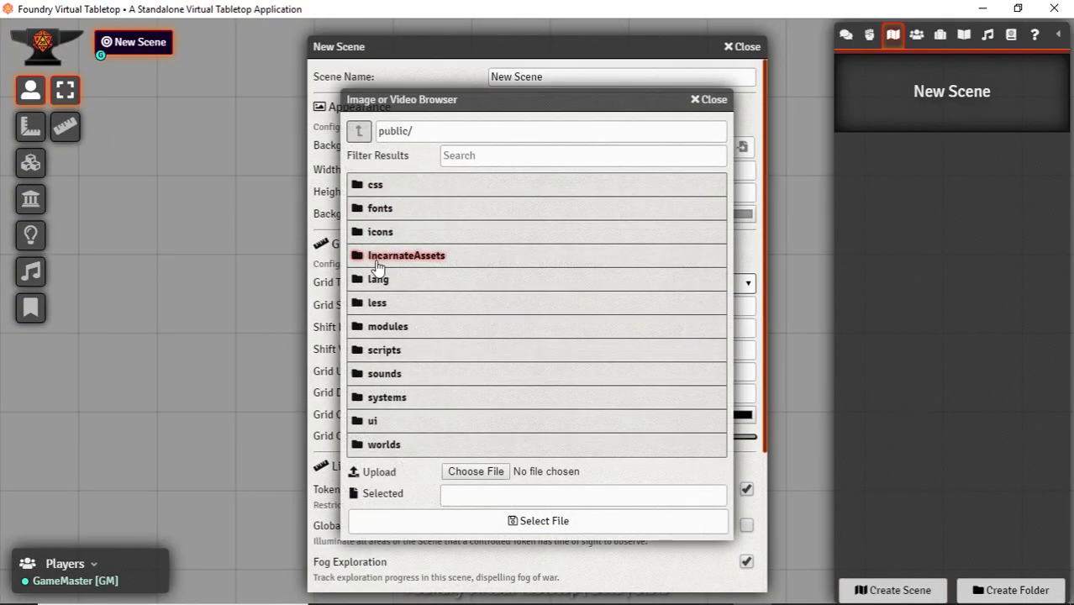
{"action": "left_click", "coordinate": [377, 261]}
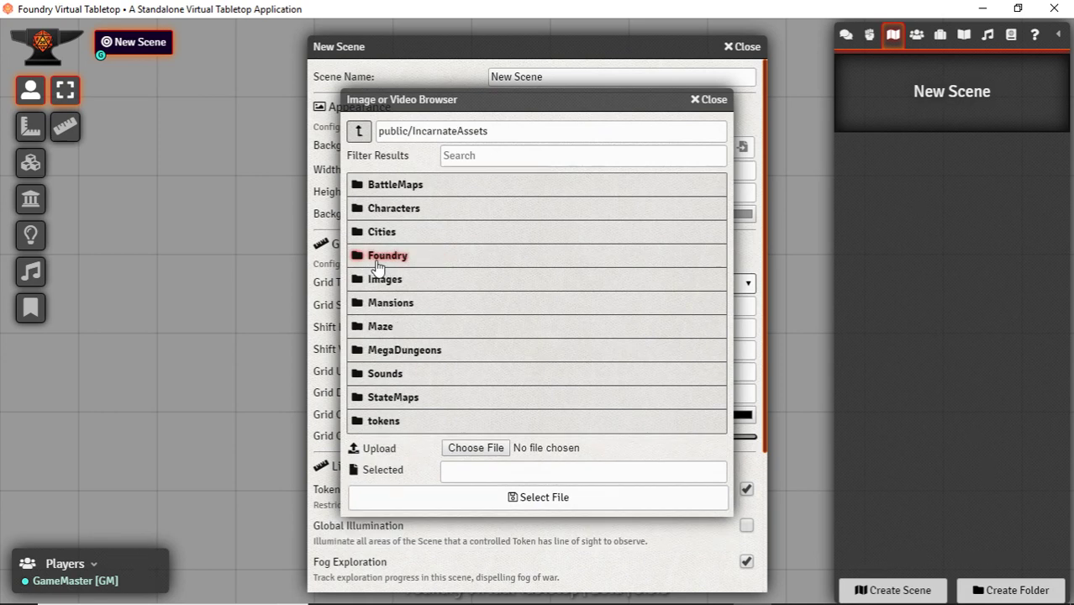
{"action": "left_click", "coordinate": [418, 311]}
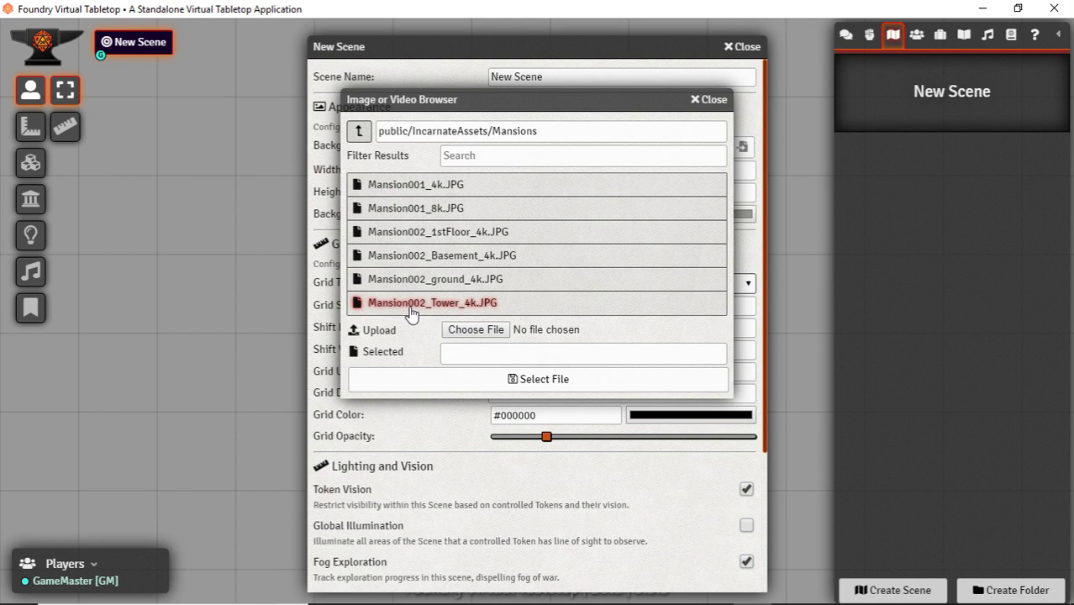
{"action": "left_click", "coordinate": [416, 186]}
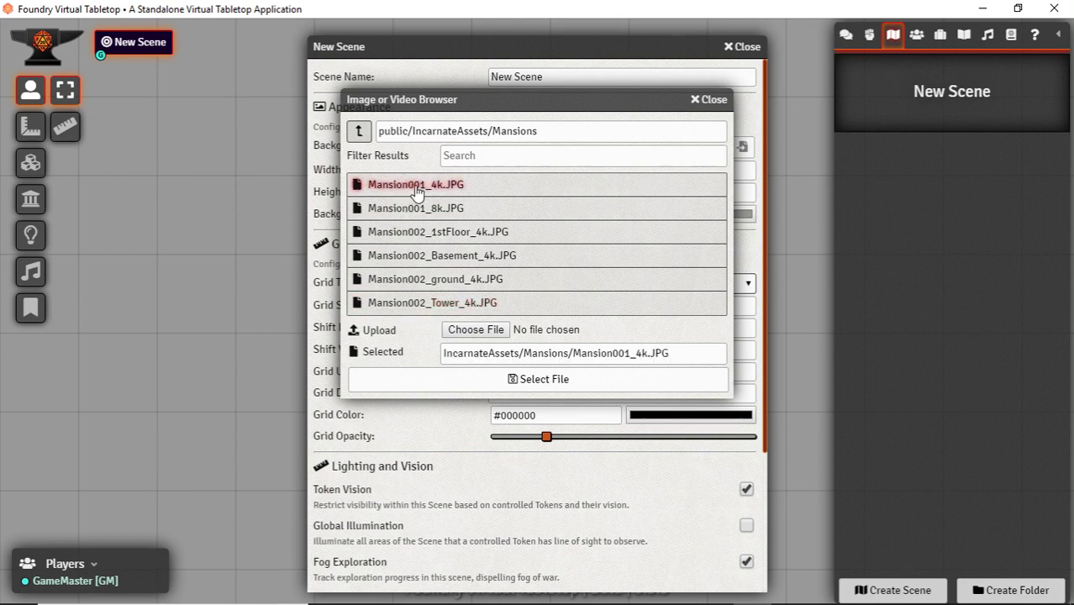
{"action": "left_click", "coordinate": [446, 385]}
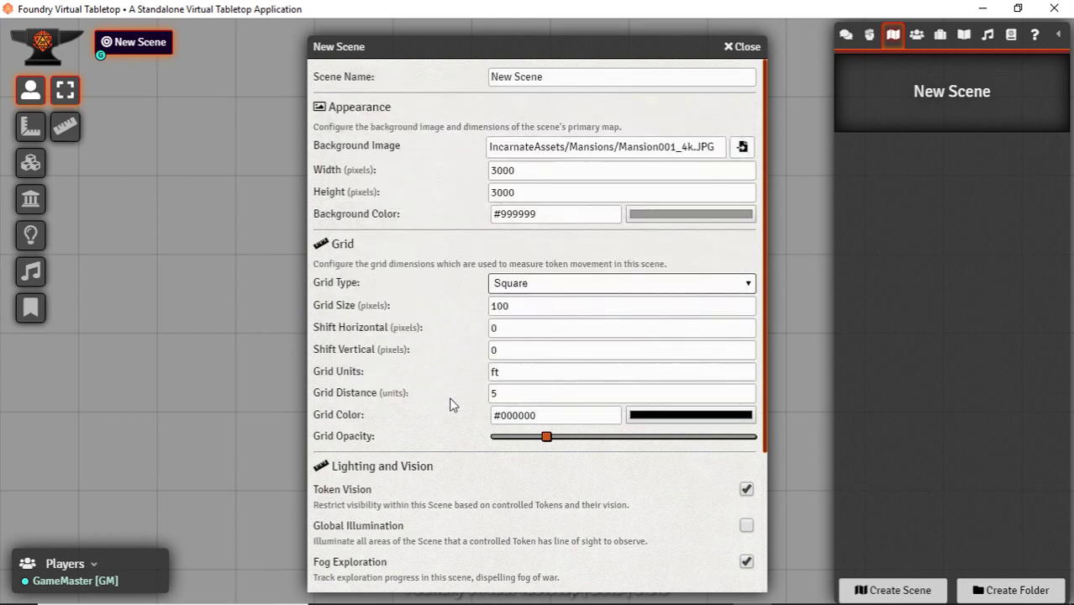
{"action": "scroll", "coordinate": [448, 395], "scroll_direction": "down", "scroll_amount": 3}
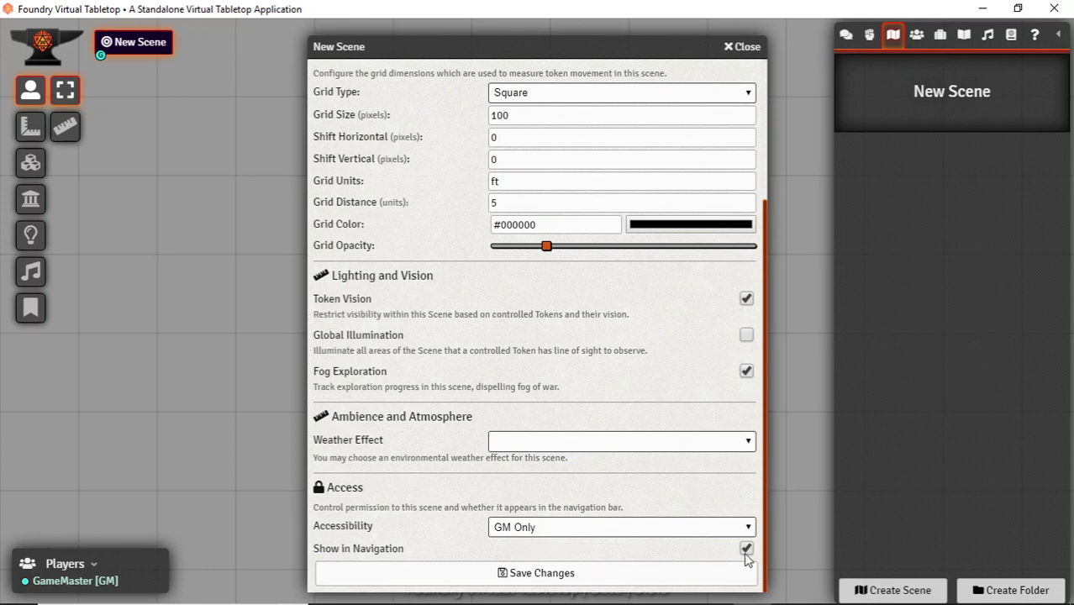
{"action": "left_click", "coordinate": [559, 576]}
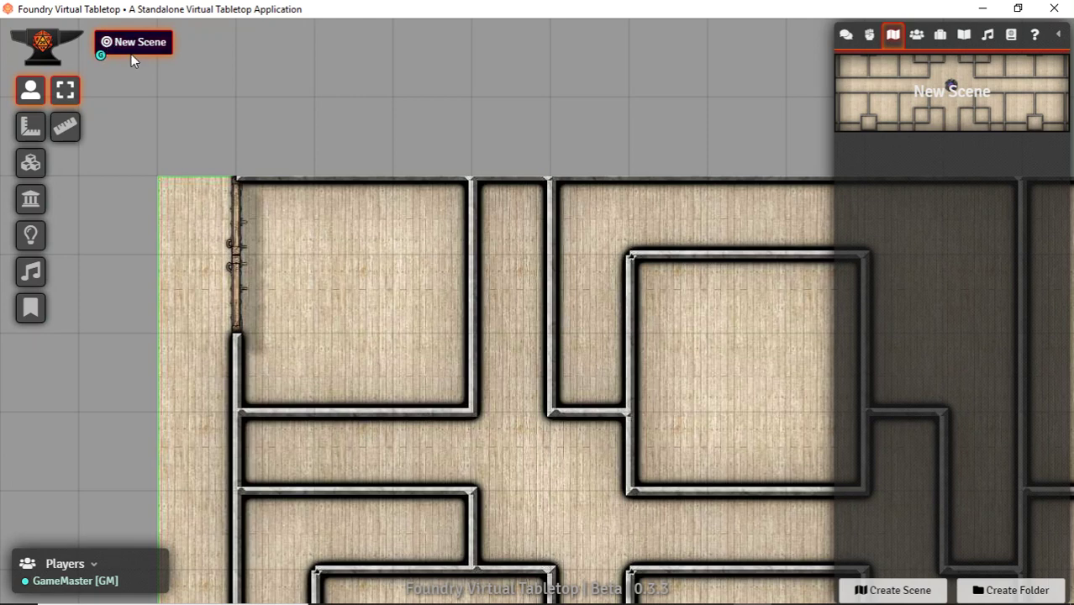
Step: Create a character-type actor named Player 2
{"action": "scroll", "coordinate": [709, 112], "scroll_direction": "down", "scroll_amount": 2}
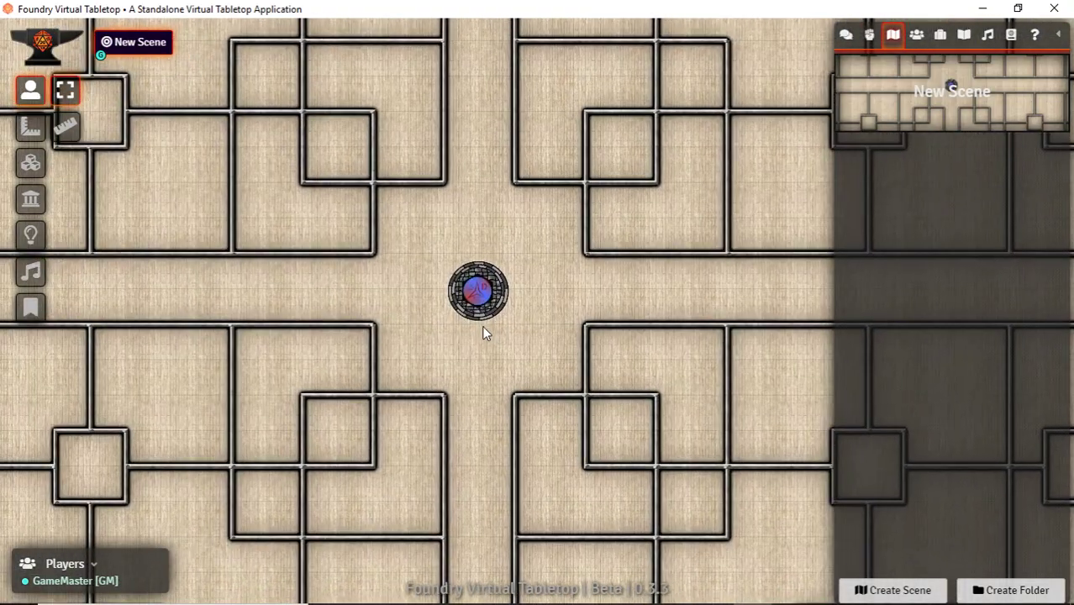
{"action": "left_click", "coordinate": [917, 36]}
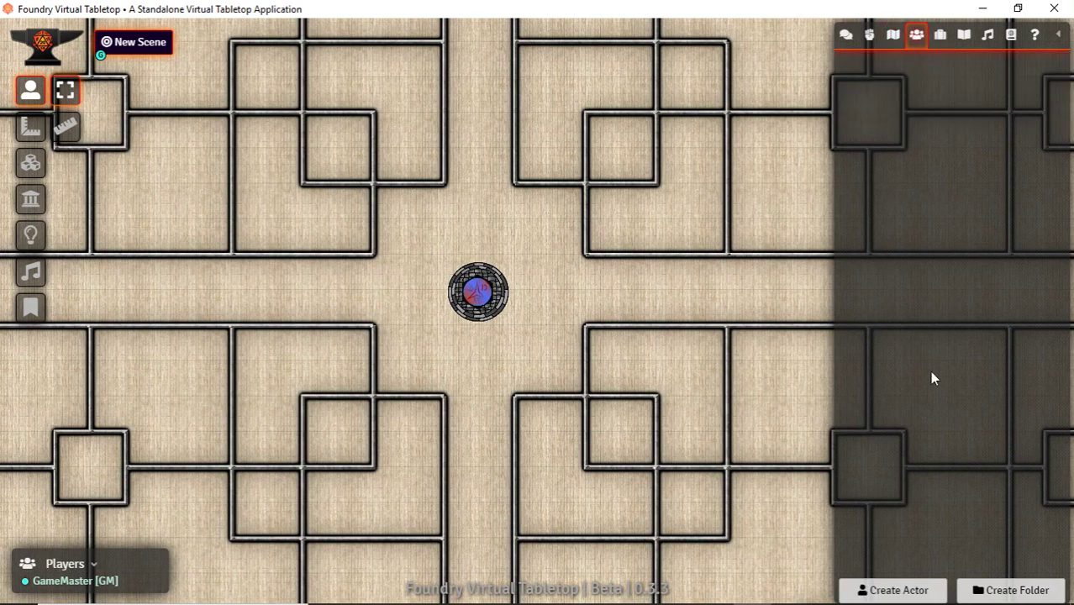
{"action": "left_click", "coordinate": [884, 599]}
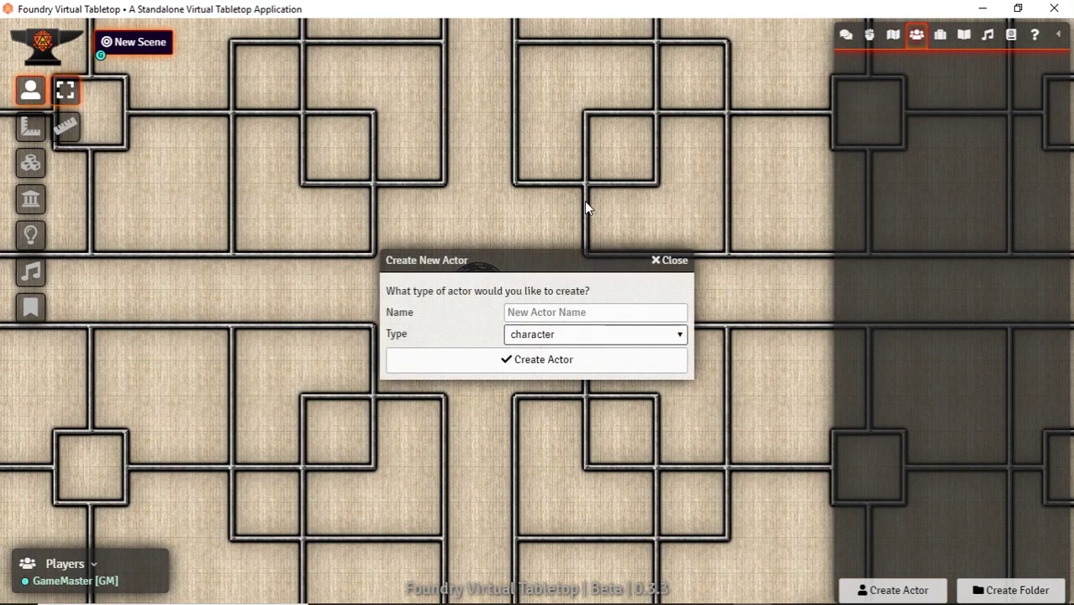
{"action": "left_click", "coordinate": [557, 311]}
{"action": "type", "text": "Player 2"}
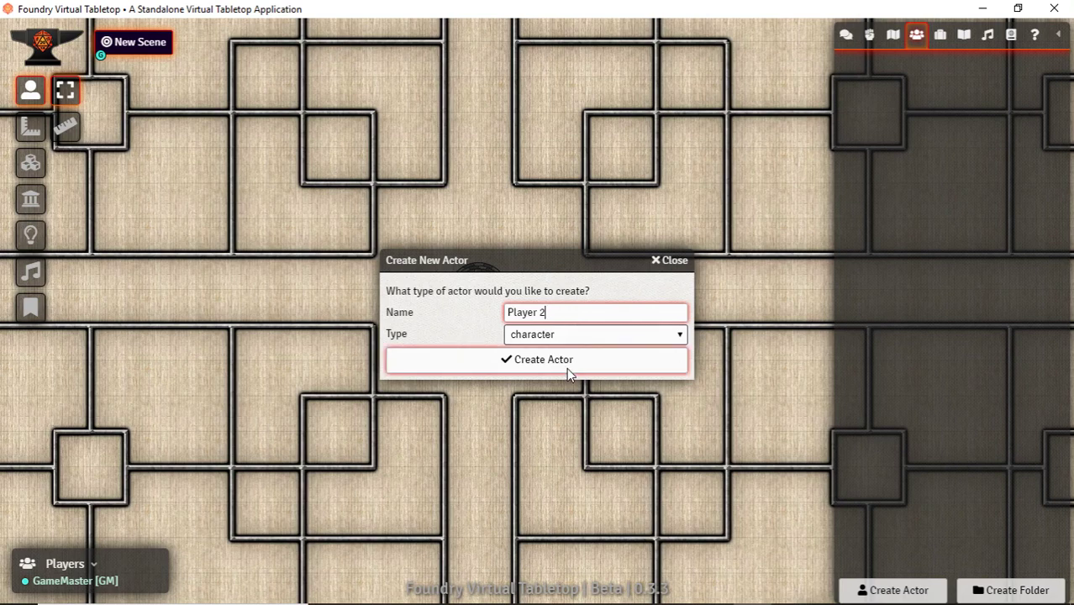
{"action": "left_click", "coordinate": [566, 368]}
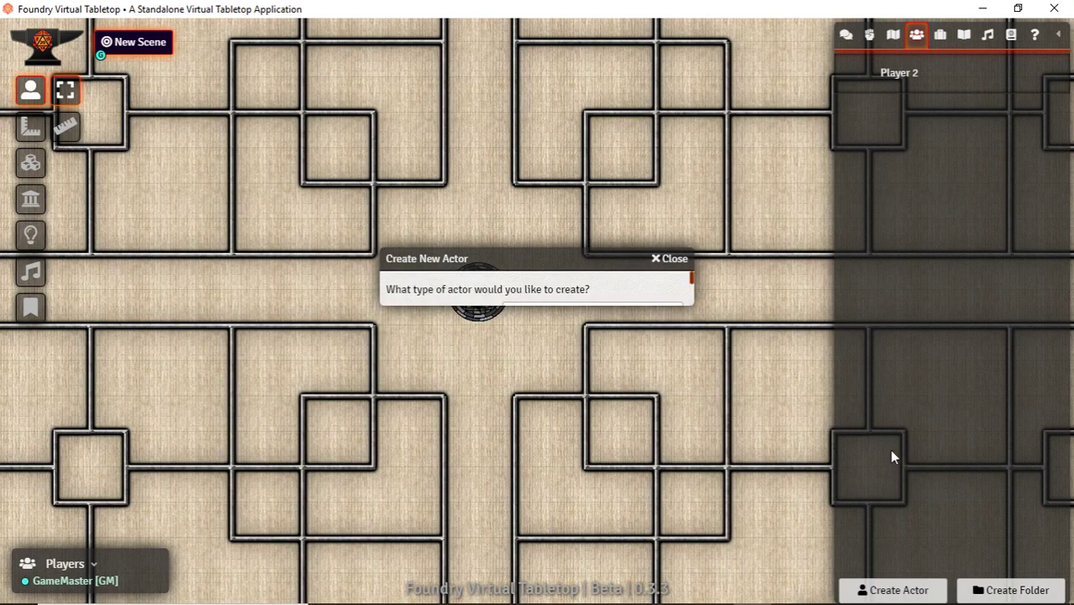
Step: Create a second character-type actor named Player 3 (torch)
{"action": "left_click", "coordinate": [896, 591]}
{"action": "left_click", "coordinate": [583, 313]}
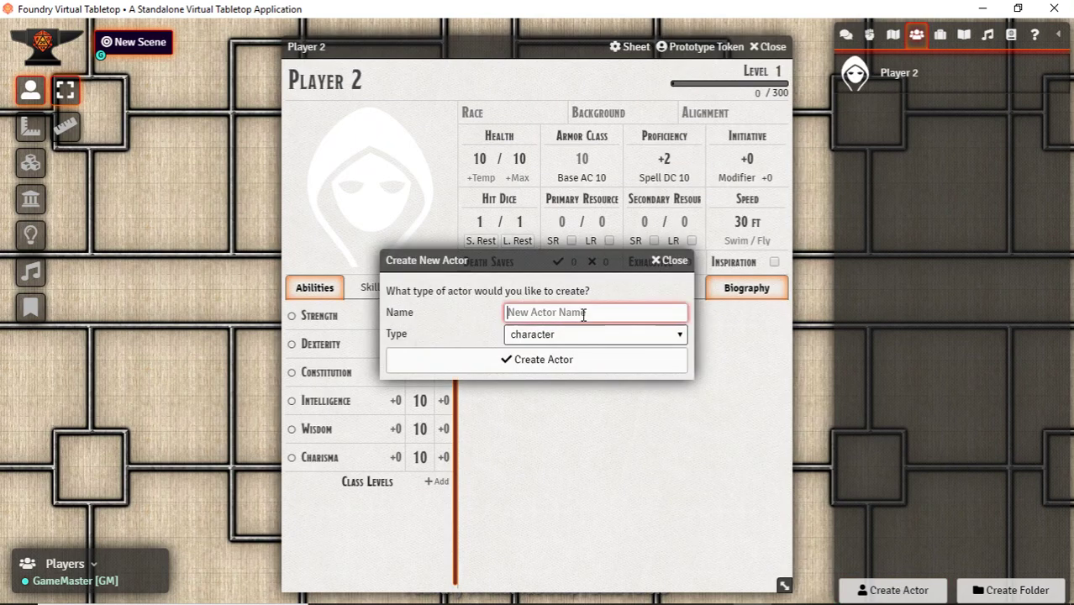
{"action": "type", "text": "Player 3"}
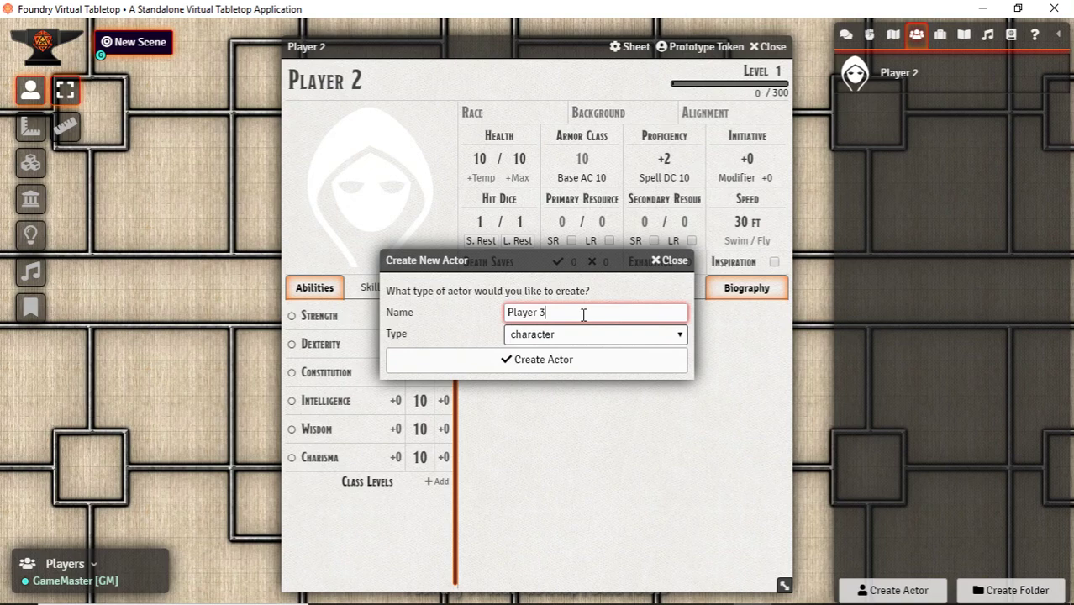
{"action": "type", "text": " (torch"}
{"action": "left_click", "coordinate": [576, 363]}
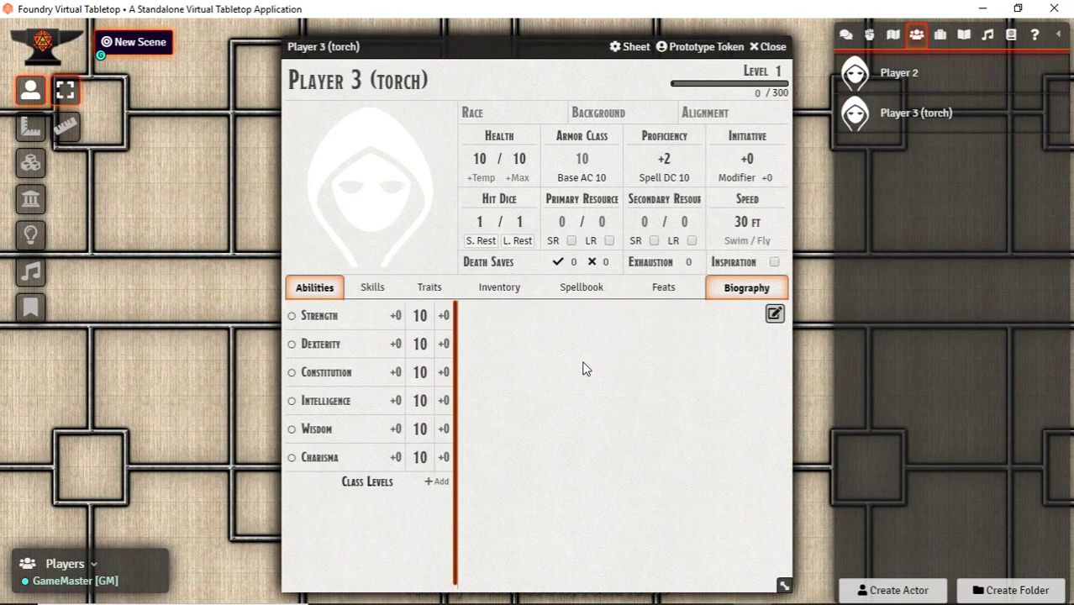
Step: Give Player 3 (torch)'s prototype token a dim light of 40 and a bright light of 20, and update the token
{"action": "left_click", "coordinate": [729, 48]}
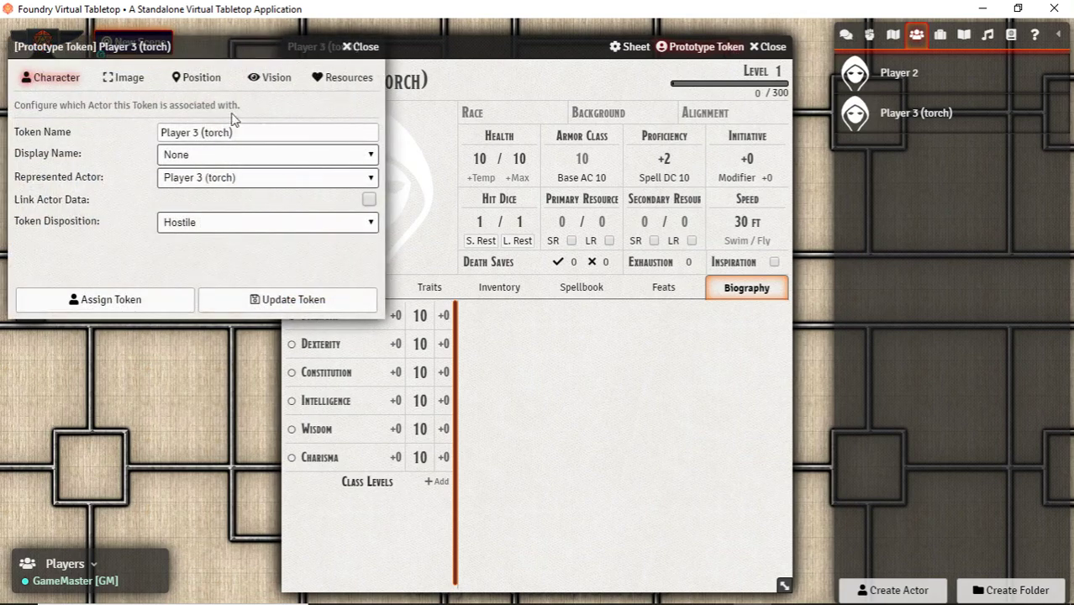
{"action": "left_click", "coordinate": [271, 80]}
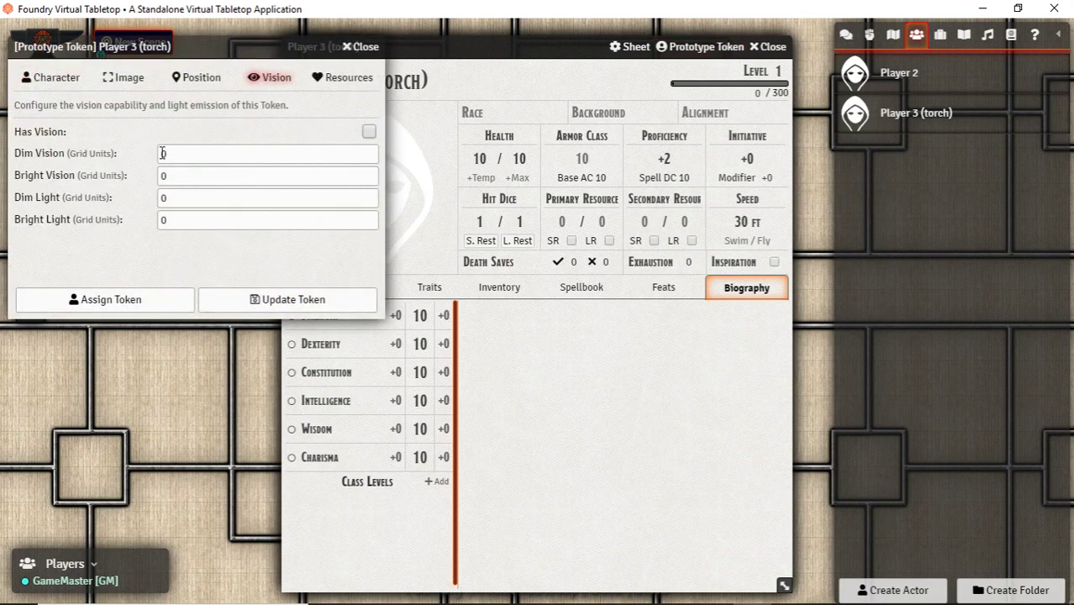
{"action": "left_click", "coordinate": [181, 201]}
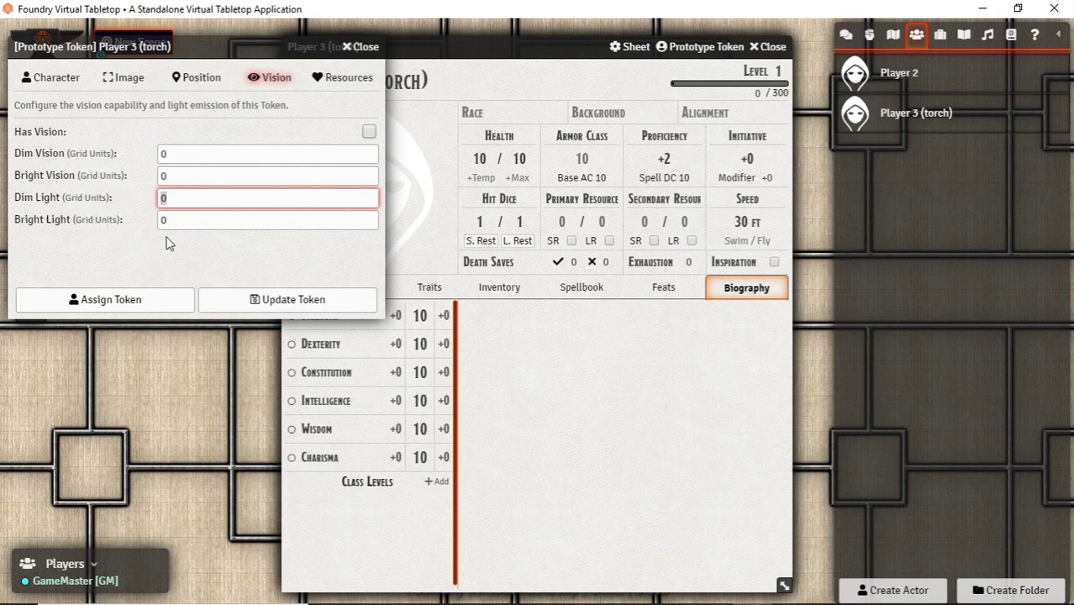
{"action": "type", "text": "40"}
{"action": "key", "text": "Tab"}
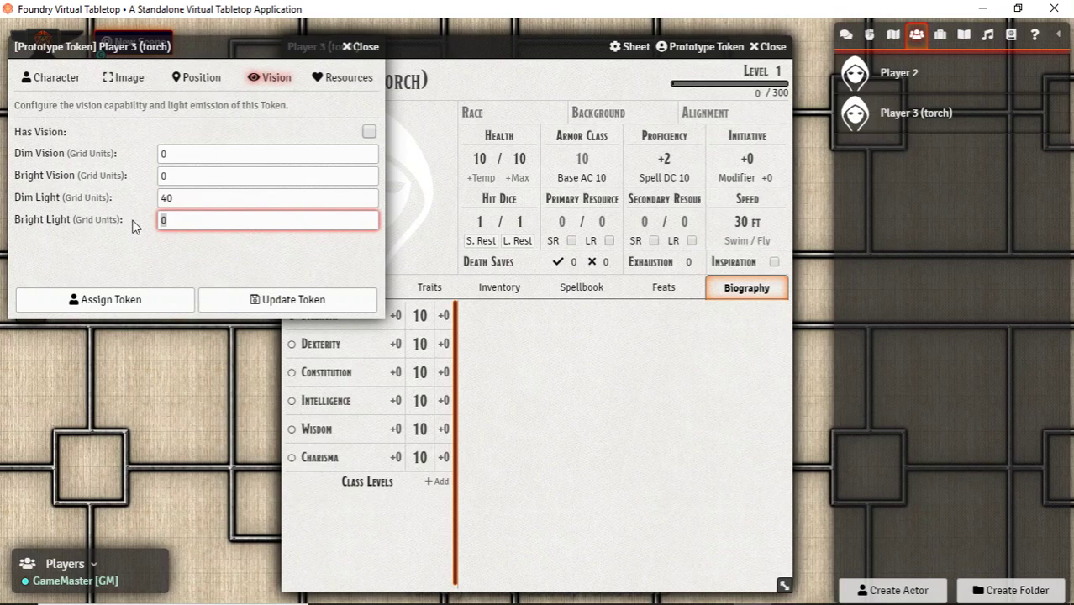
{"action": "type", "text": "20"}
{"action": "left_click", "coordinate": [258, 300]}
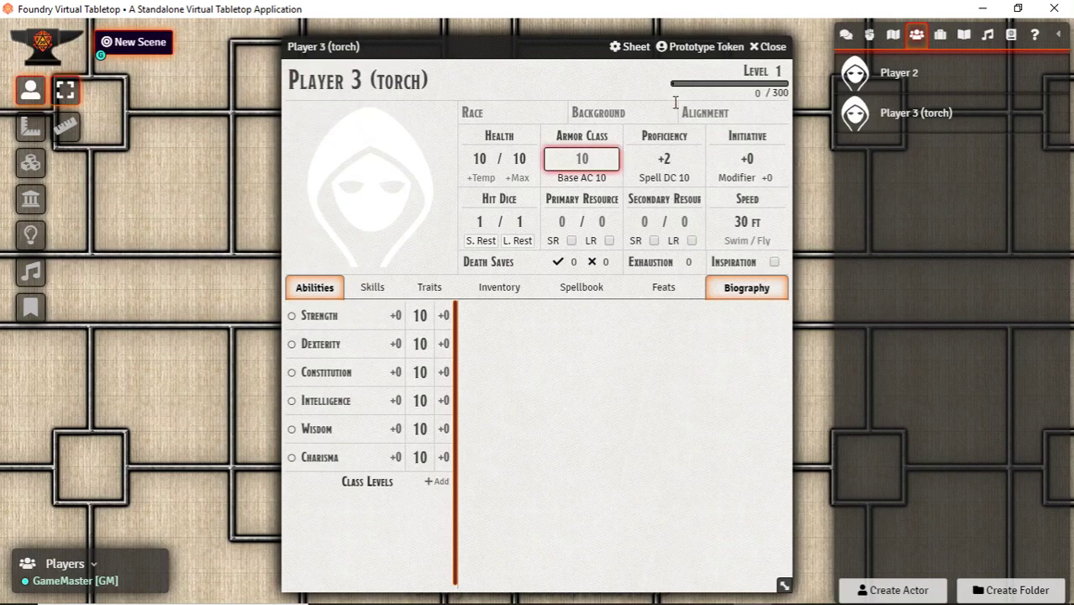
Step: Link actor data and enable Has Vision on Player 3 (torch)'s prototype token, update it and close the character sheet
{"action": "left_click", "coordinate": [706, 47]}
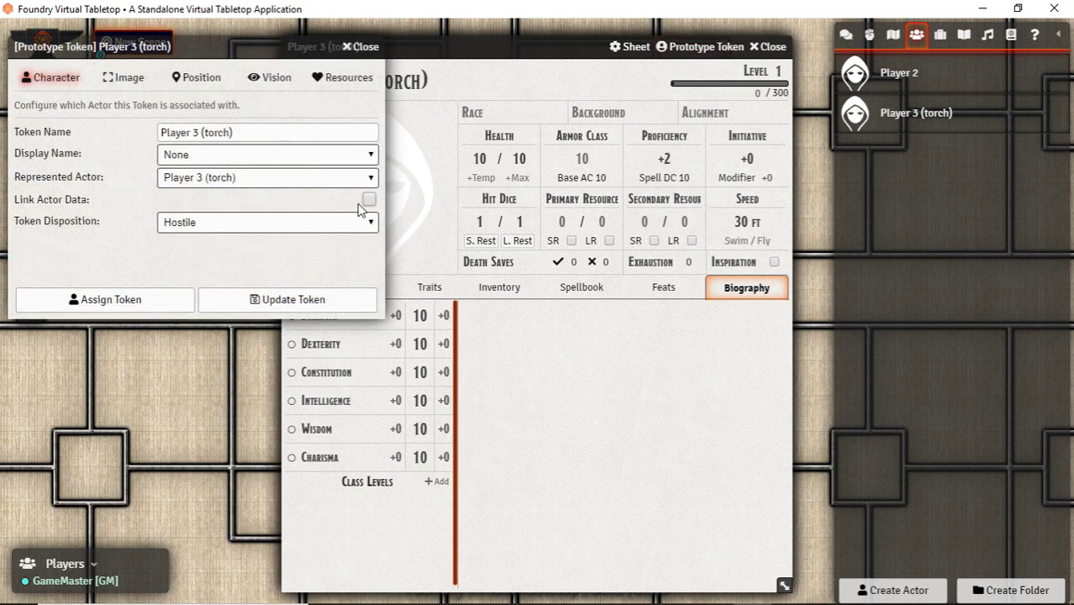
{"action": "left_click", "coordinate": [267, 76]}
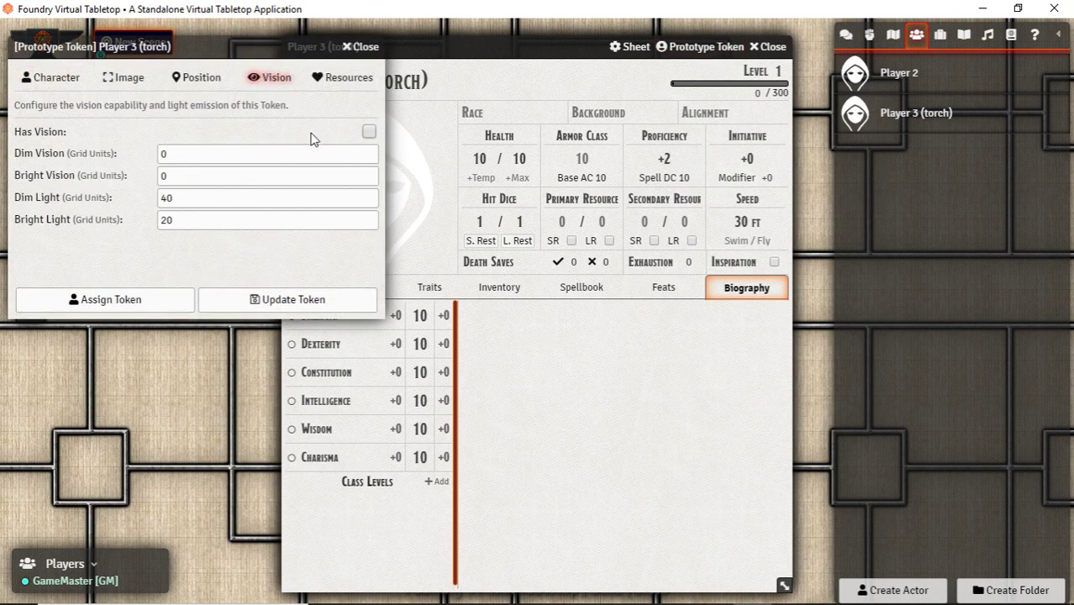
{"action": "left_click", "coordinate": [27, 77]}
{"action": "left_click", "coordinate": [369, 199]}
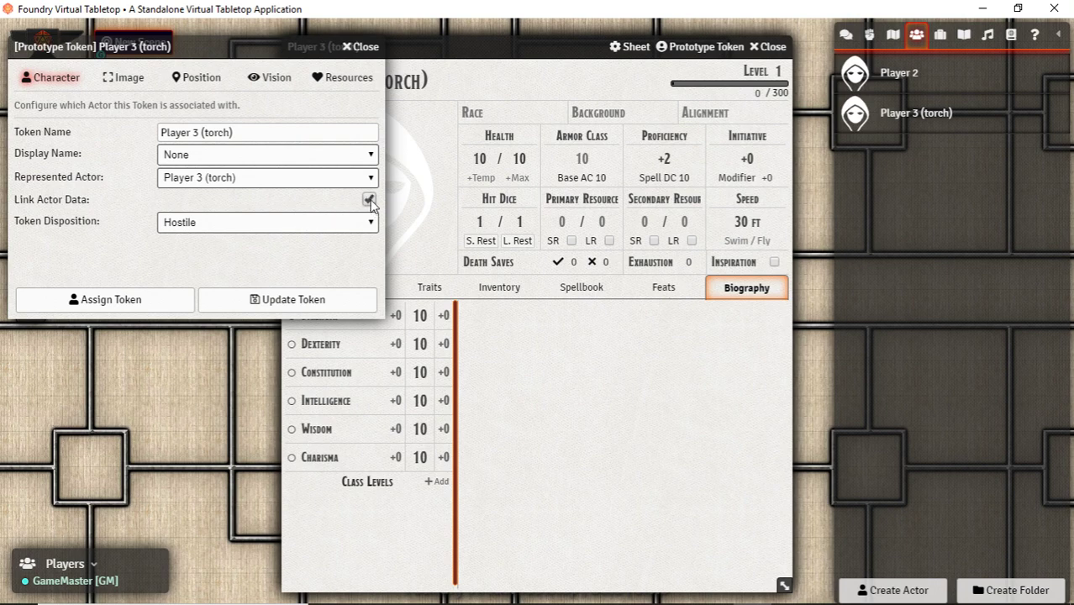
{"action": "left_click", "coordinate": [252, 80]}
{"action": "left_click", "coordinate": [370, 132]}
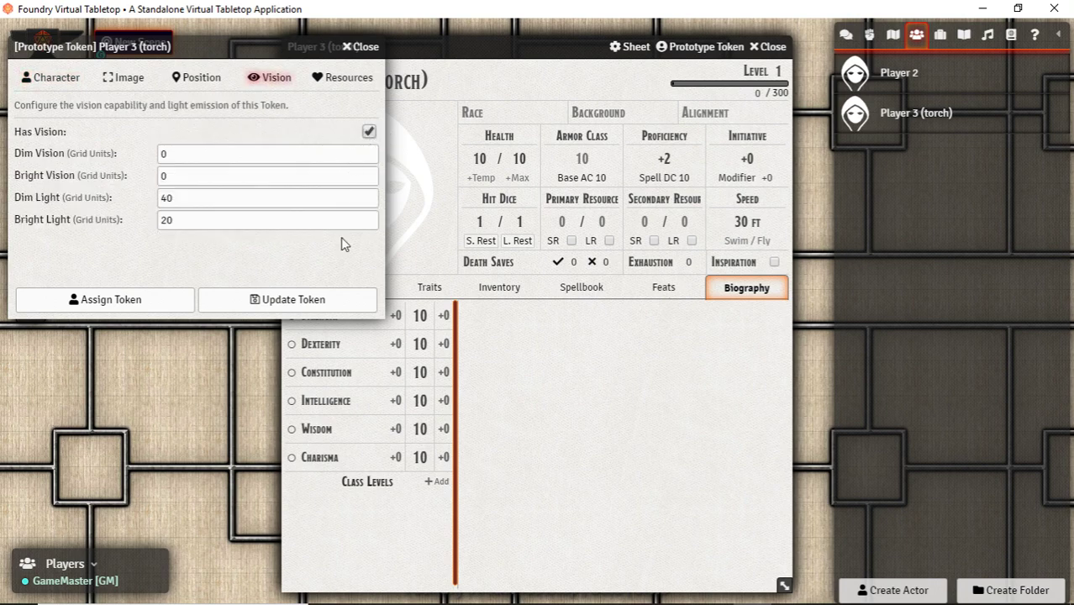
{"action": "left_click", "coordinate": [305, 300]}
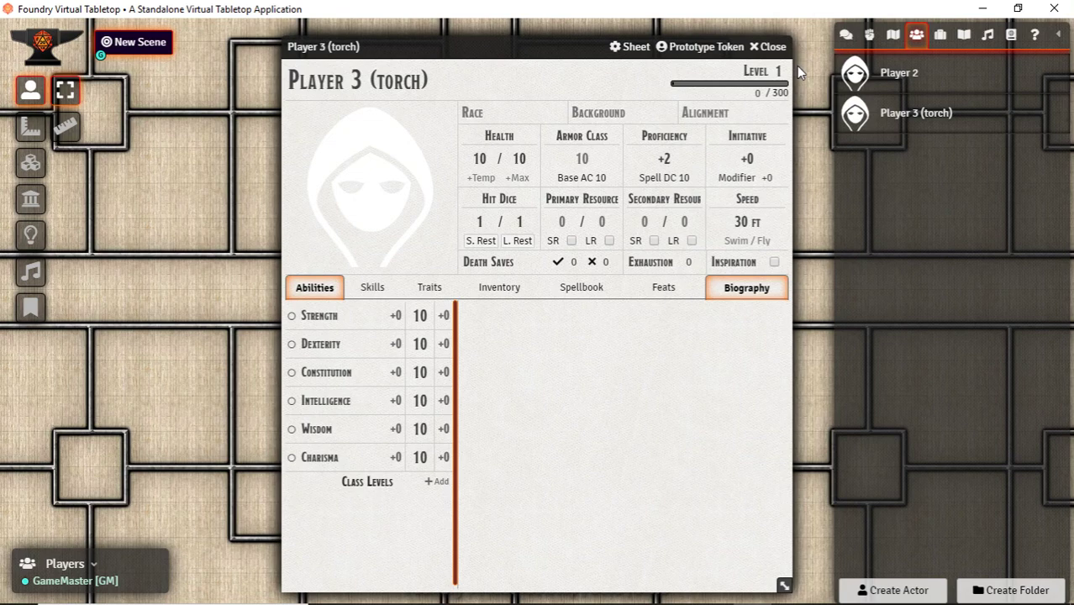
{"action": "left_click", "coordinate": [769, 47]}
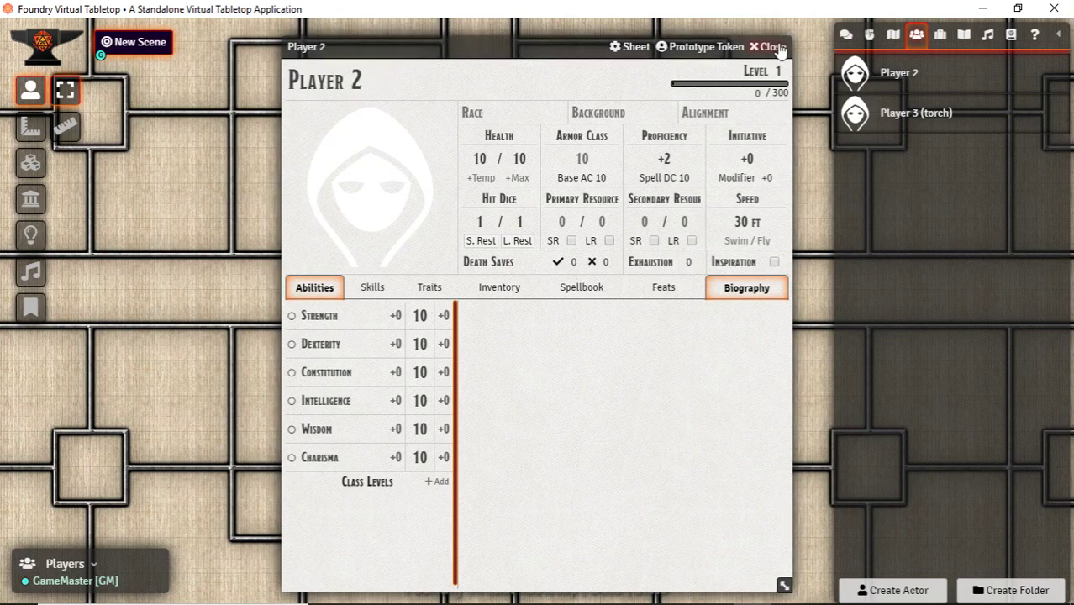
Step: Link actor data on Player 2's prototype token and enable vision with dim vision 60 and bright vision 40, saving the token
{"action": "left_click", "coordinate": [705, 47]}
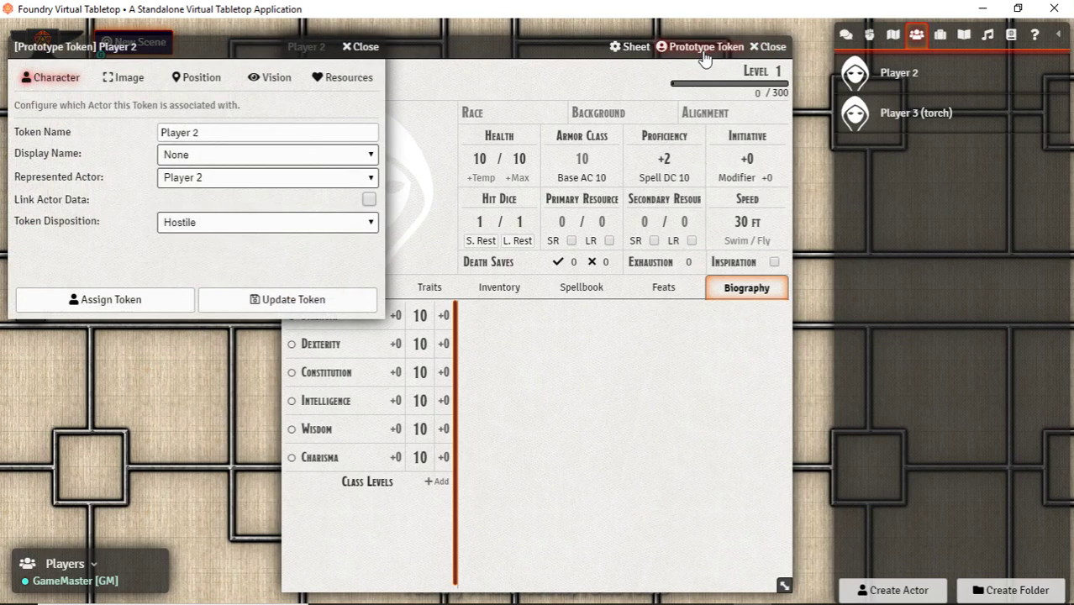
{"action": "left_click", "coordinate": [369, 199]}
{"action": "left_click", "coordinate": [273, 78]}
{"action": "left_click", "coordinate": [280, 156]}
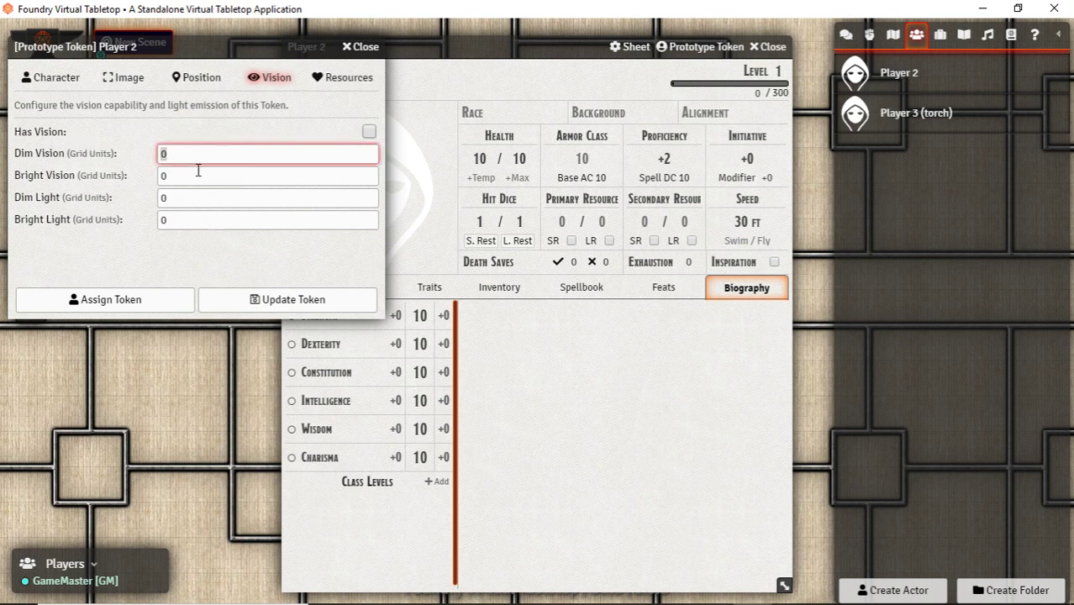
{"action": "type", "text": "60"}
{"action": "key", "text": "Tab"}
{"action": "type", "text": "40"}
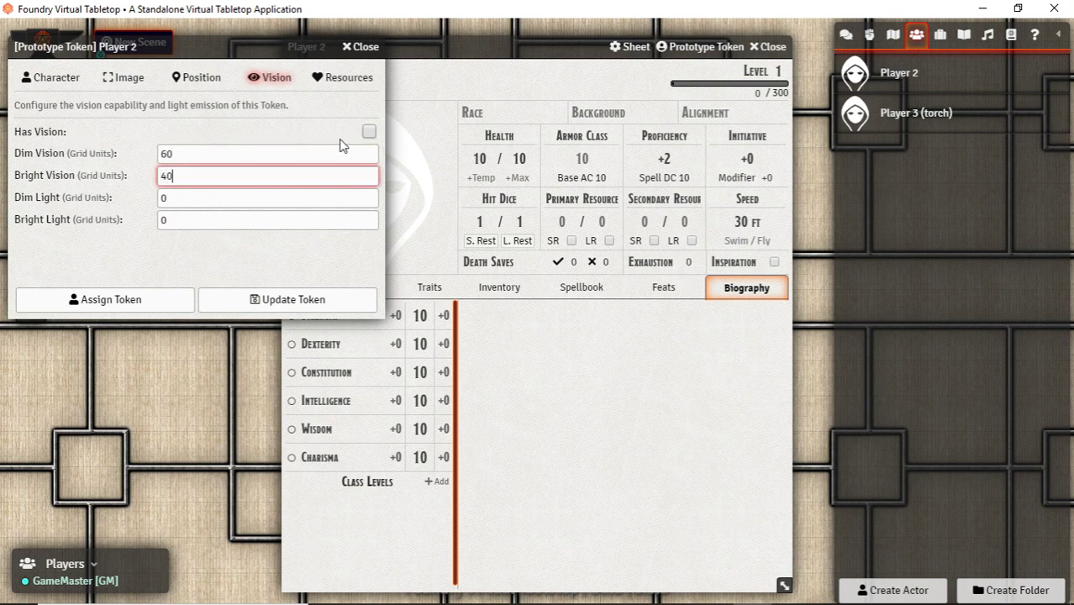
{"action": "left_click", "coordinate": [369, 132]}
{"action": "left_click", "coordinate": [285, 300]}
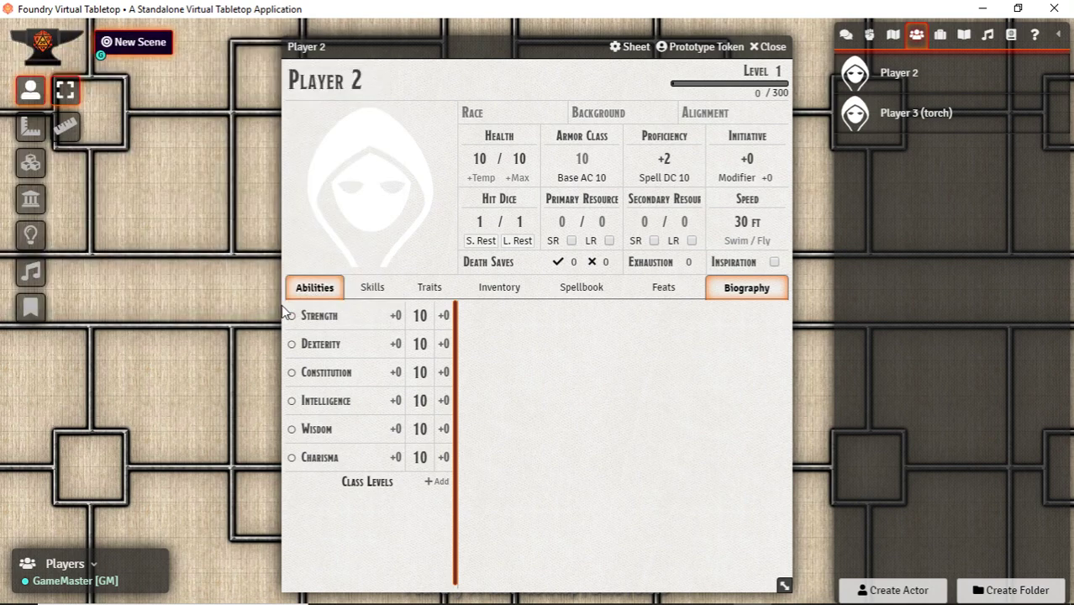
{"action": "left_click", "coordinate": [772, 48]}
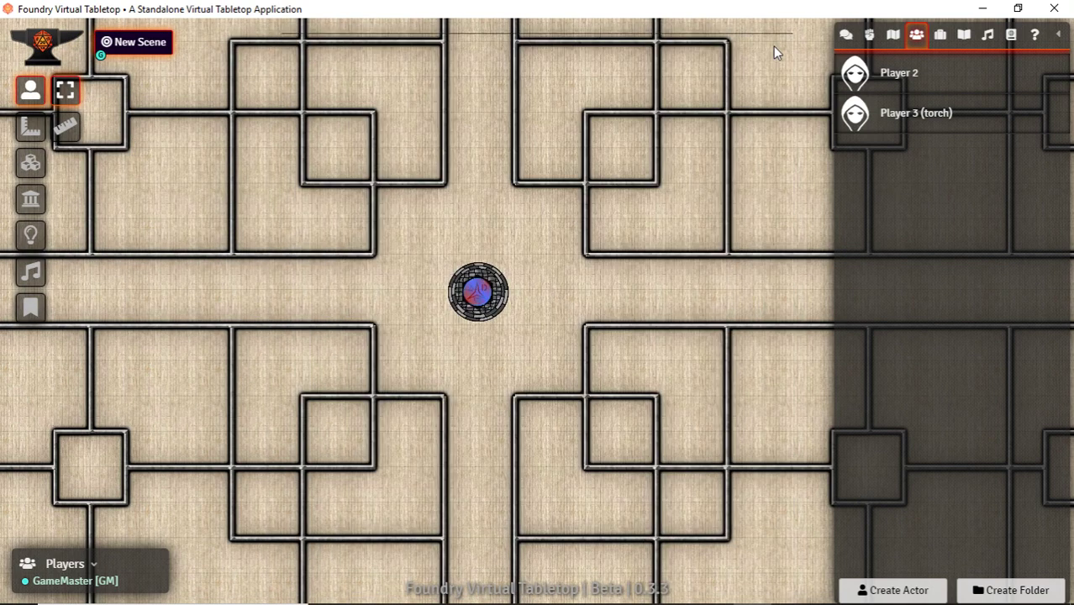
Step: Give the user Player 2 Owner permission on the Player 2 actor and save the permissions
{"action": "right_click", "coordinate": [890, 82]}
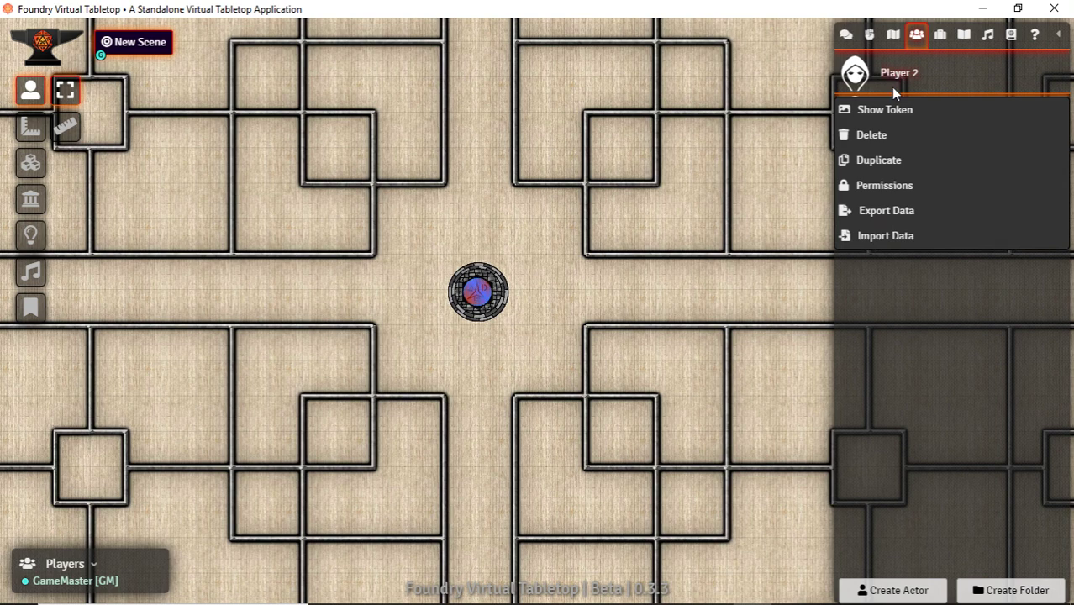
{"action": "left_click", "coordinate": [876, 188]}
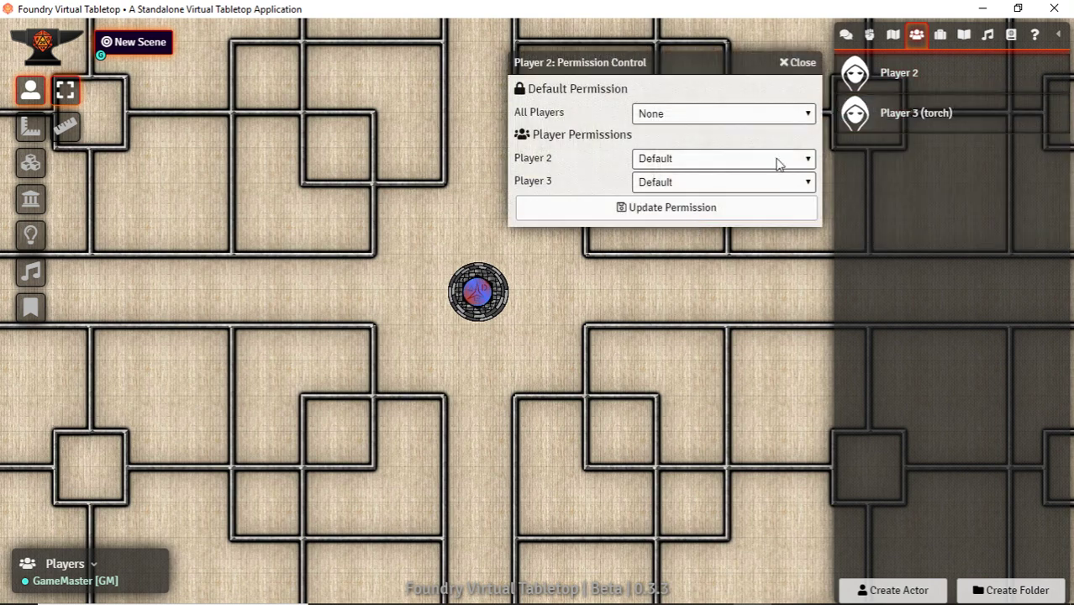
{"action": "left_click", "coordinate": [774, 162]}
{"action": "left_click", "coordinate": [691, 229]}
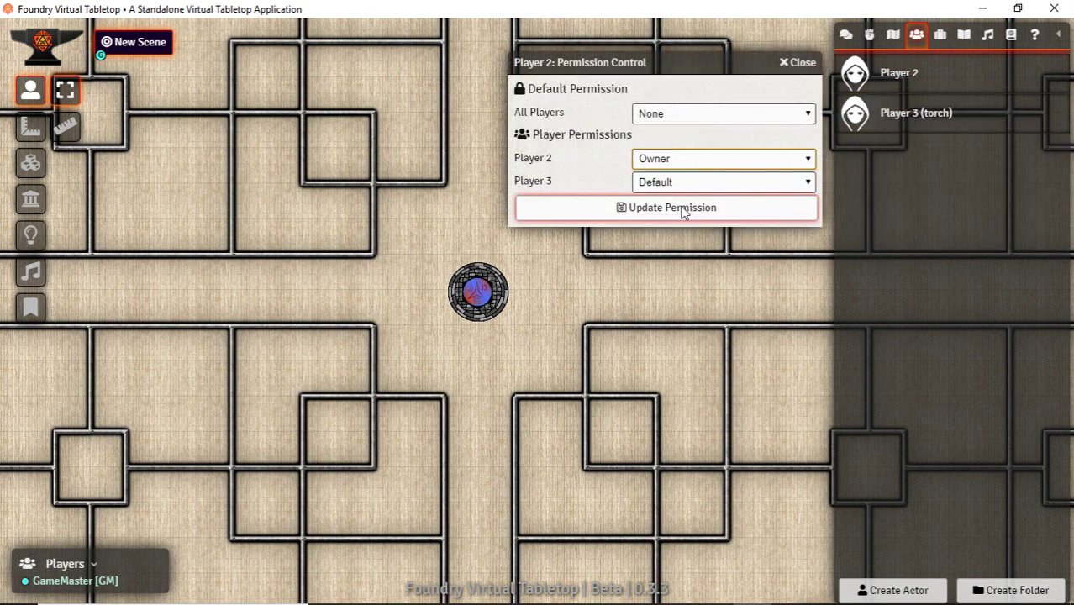
{"action": "left_click", "coordinate": [684, 208]}
Step: Give the user Player 3 Owner permission on the Player 3 (torch) actor and save the permissions
{"action": "right_click", "coordinate": [909, 120]}
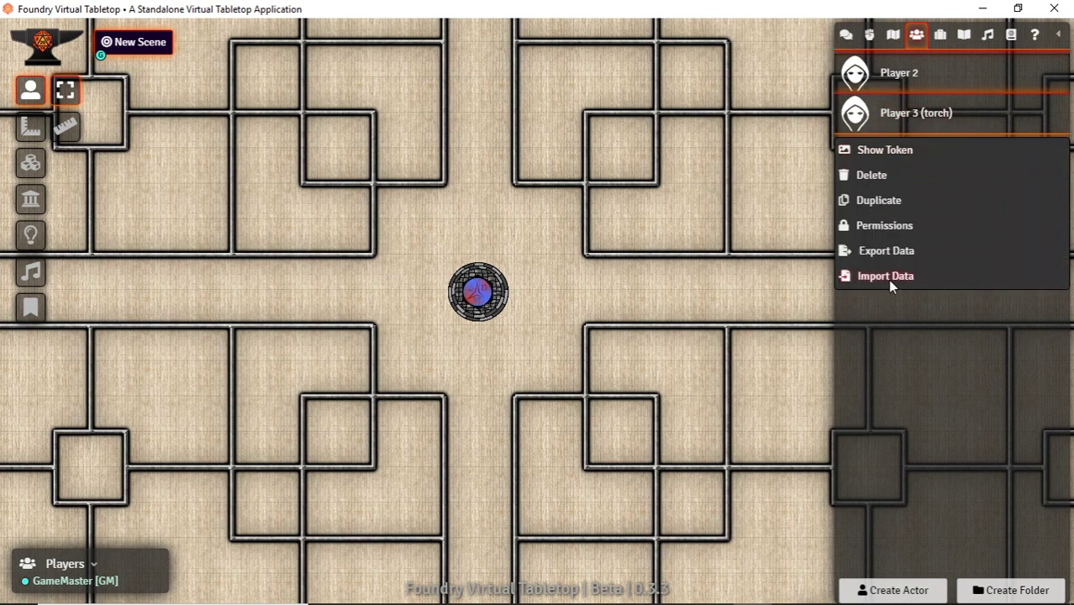
{"action": "left_click", "coordinate": [881, 227]}
{"action": "left_click", "coordinate": [734, 222]}
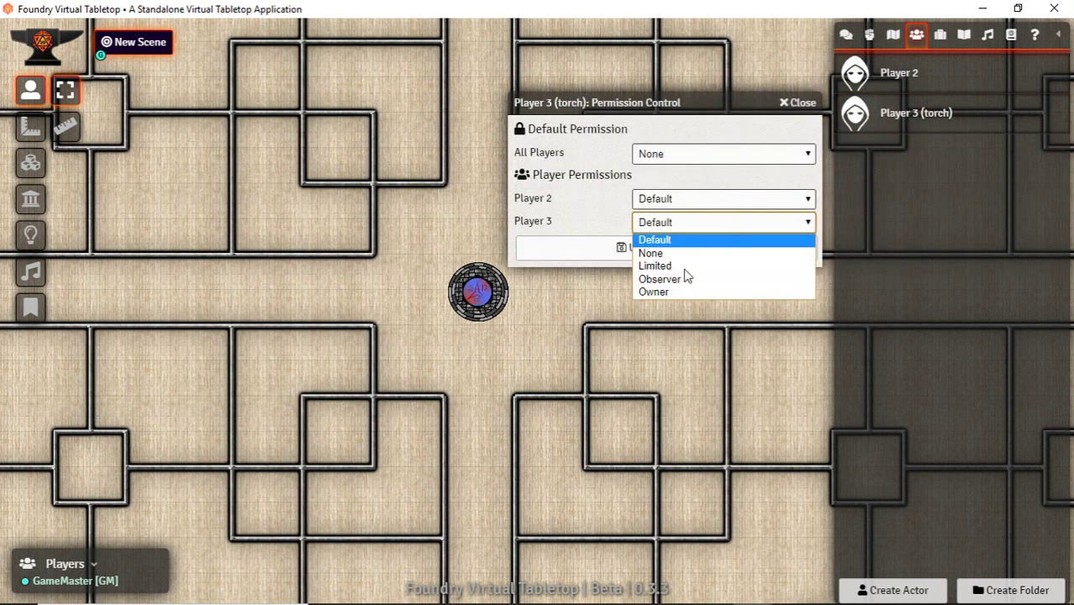
{"action": "left_click", "coordinate": [678, 290]}
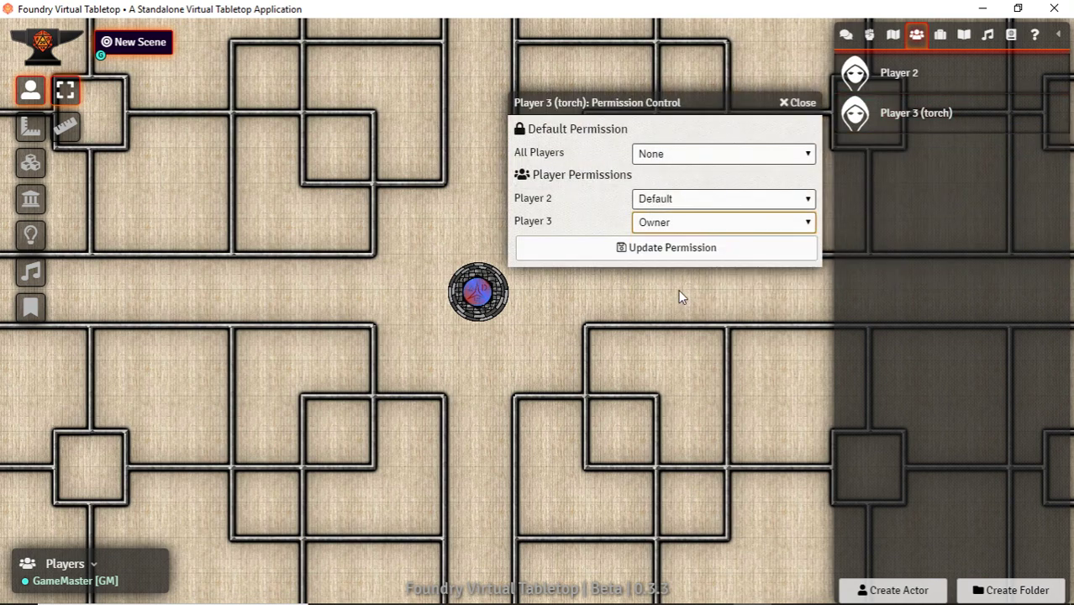
{"action": "left_click", "coordinate": [624, 252]}
Step: Place a trial Player 3 (torch) token beside the map's central emblem and delete it
{"action": "left_click_drag", "start_coordinate": [874, 113], "coordinate": [541, 242]}
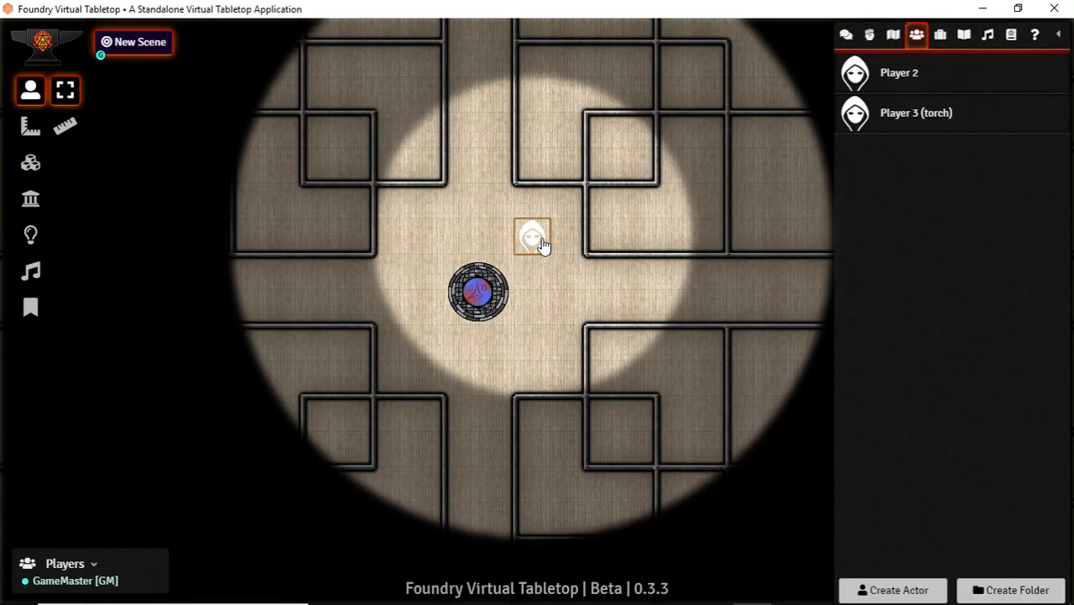
{"action": "key", "text": "Delete"}
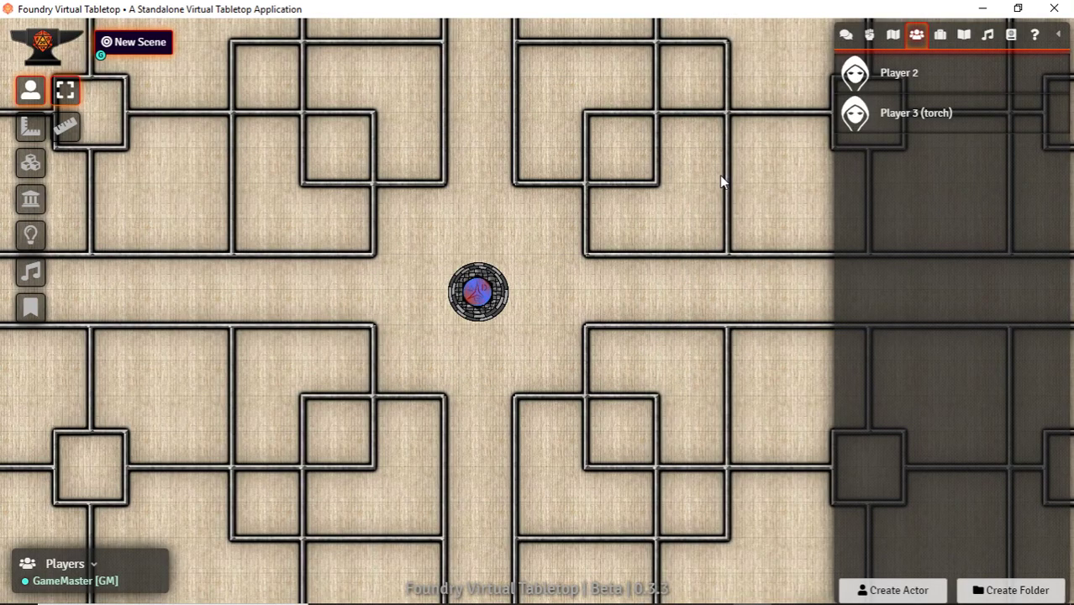
Step: Open the Player 3 (torch) and Player 2 sheets and set Player 2's prototype token Display Name to Always
{"action": "right_click", "coordinate": [900, 122]}
{"action": "left_click", "coordinate": [899, 120]}
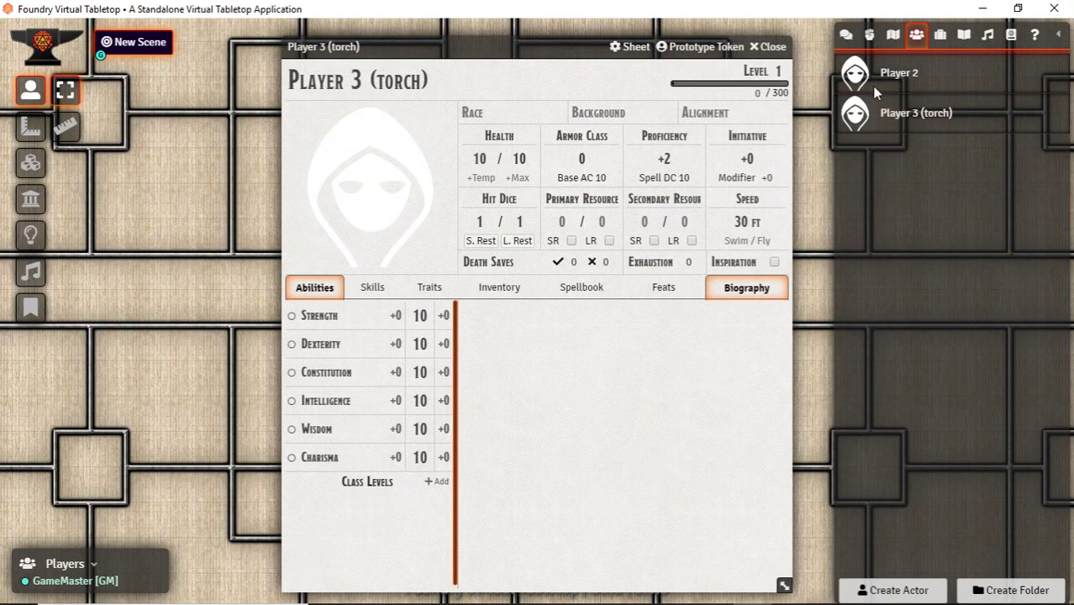
{"action": "left_click", "coordinate": [883, 76]}
{"action": "left_click", "coordinate": [688, 46]}
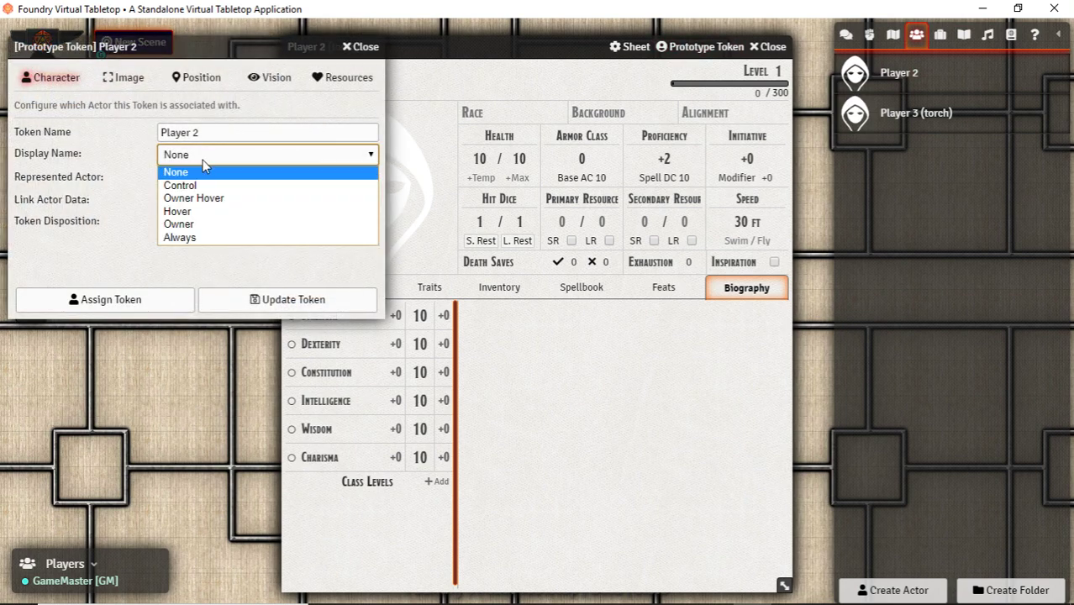
{"action": "left_click", "coordinate": [179, 238]}
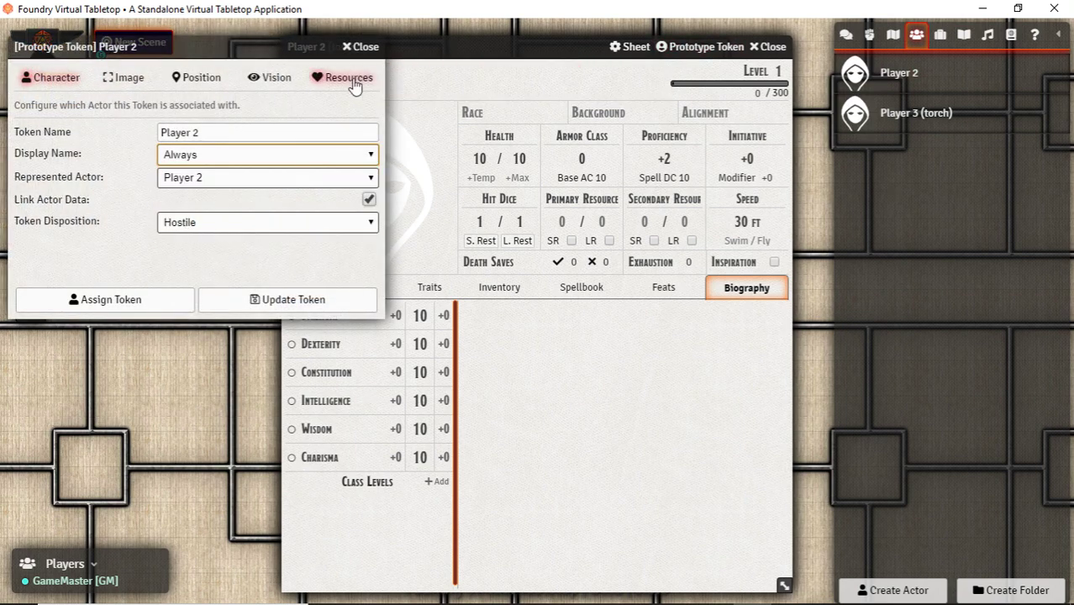
Step: Set Player 2's token resource bars to display Always with attributes.hp as Bar 1 Attribute, update the token and close the sheet
{"action": "left_click", "coordinate": [349, 77]}
{"action": "left_click", "coordinate": [245, 133]}
{"action": "left_click", "coordinate": [209, 224]}
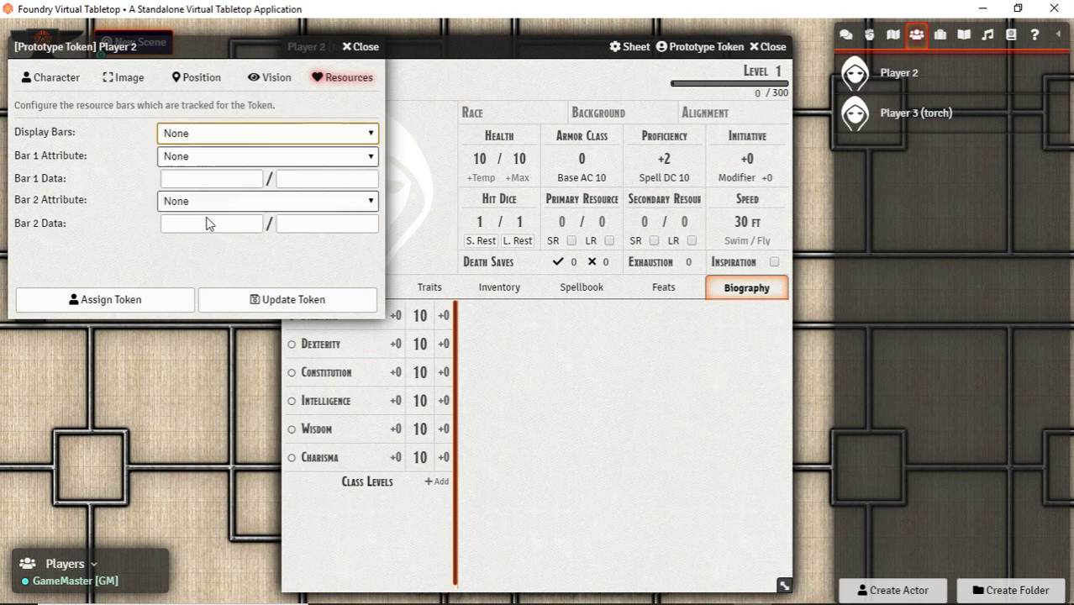
{"action": "left_click", "coordinate": [221, 158]}
{"action": "left_click", "coordinate": [217, 185]}
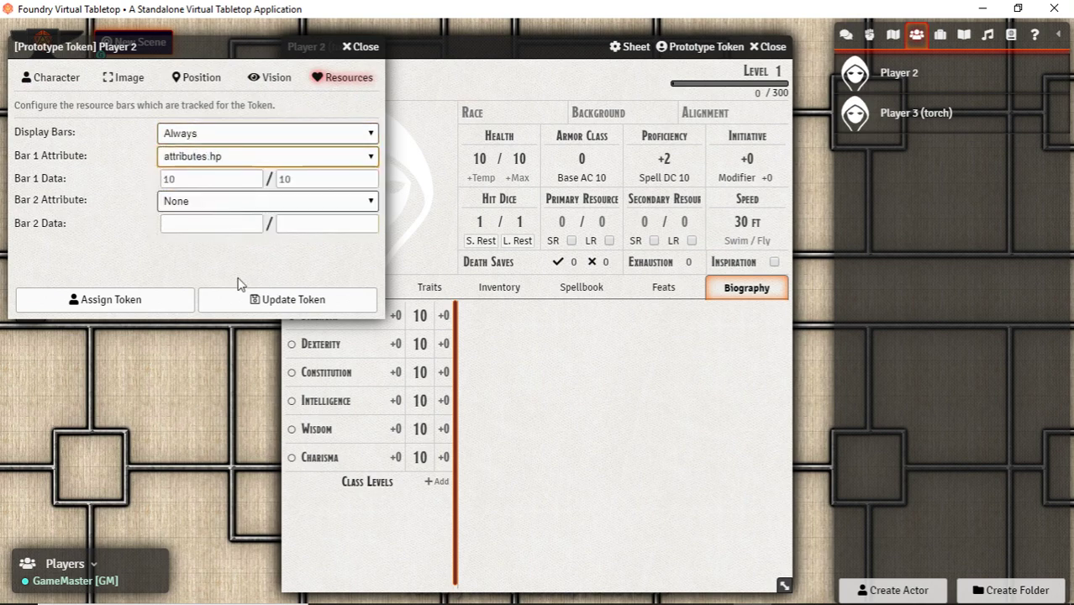
{"action": "left_click", "coordinate": [262, 293]}
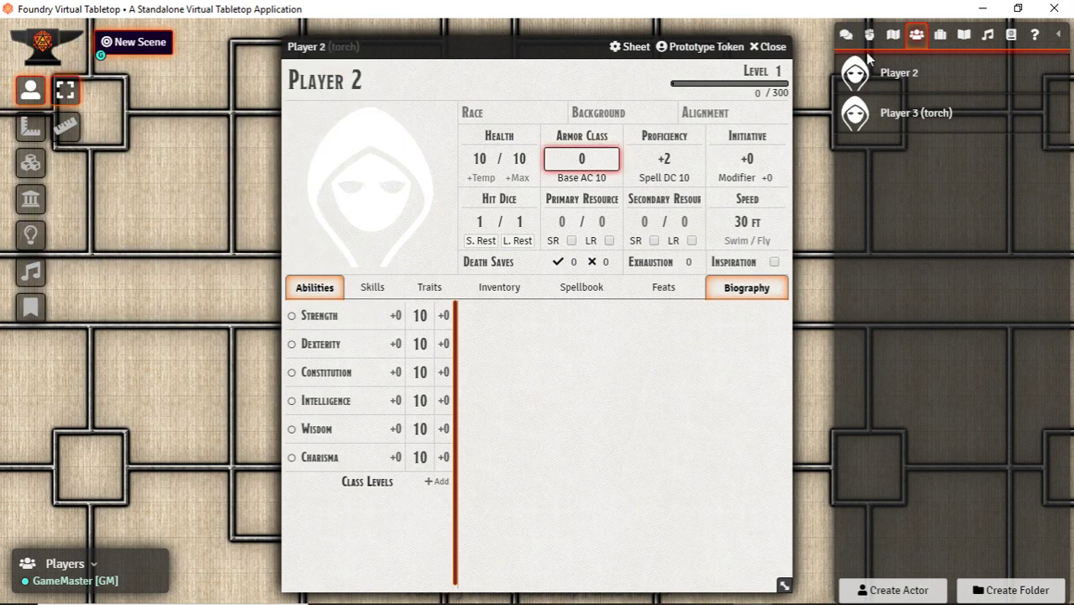
{"action": "left_click", "coordinate": [771, 47]}
Step: Set Display Name to Always on Player 3 (torch)'s prototype token and check its vision settings
{"action": "left_click", "coordinate": [706, 47]}
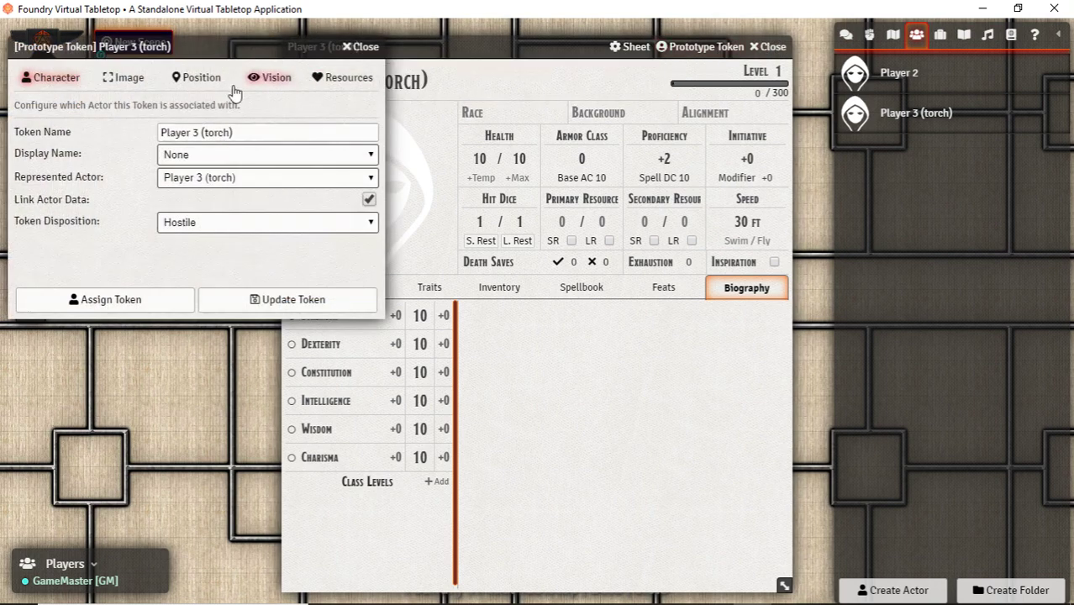
{"action": "left_click", "coordinate": [216, 160]}
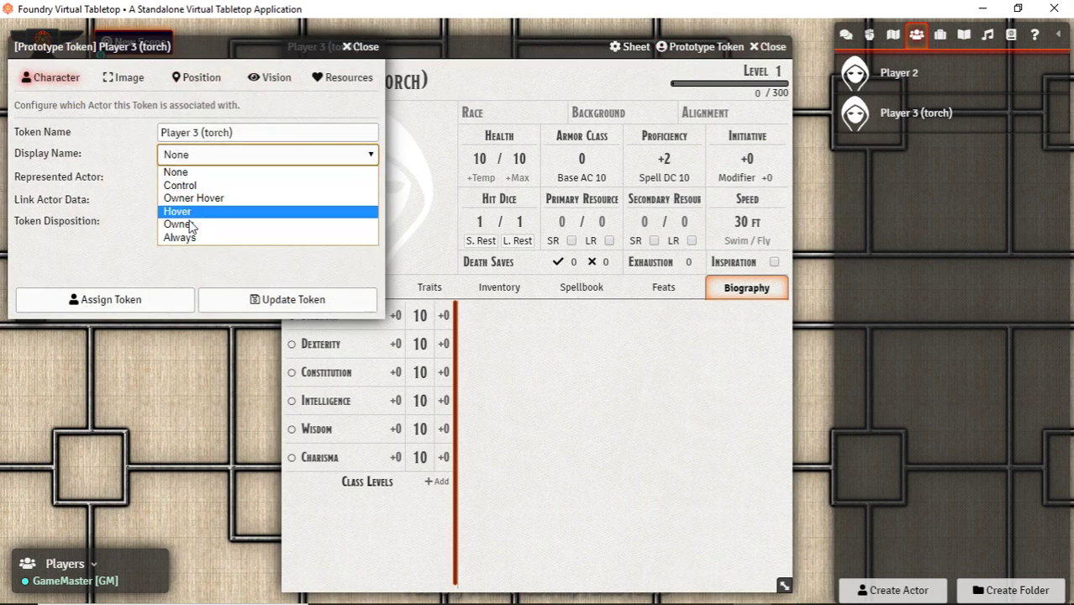
{"action": "left_click", "coordinate": [180, 238]}
{"action": "left_click", "coordinate": [270, 77]}
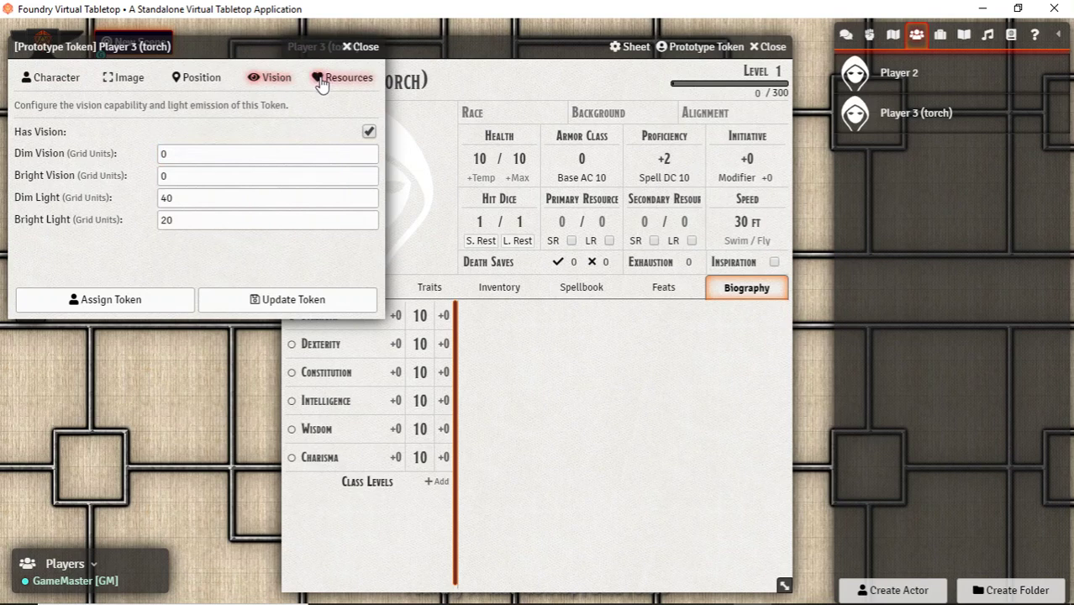
Step: Set Player 3 (torch)'s token bars to display Always with attributes.hp as Bar 1 Attribute, update the token and close the sheet
{"action": "left_click", "coordinate": [320, 80]}
{"action": "left_click", "coordinate": [244, 133]}
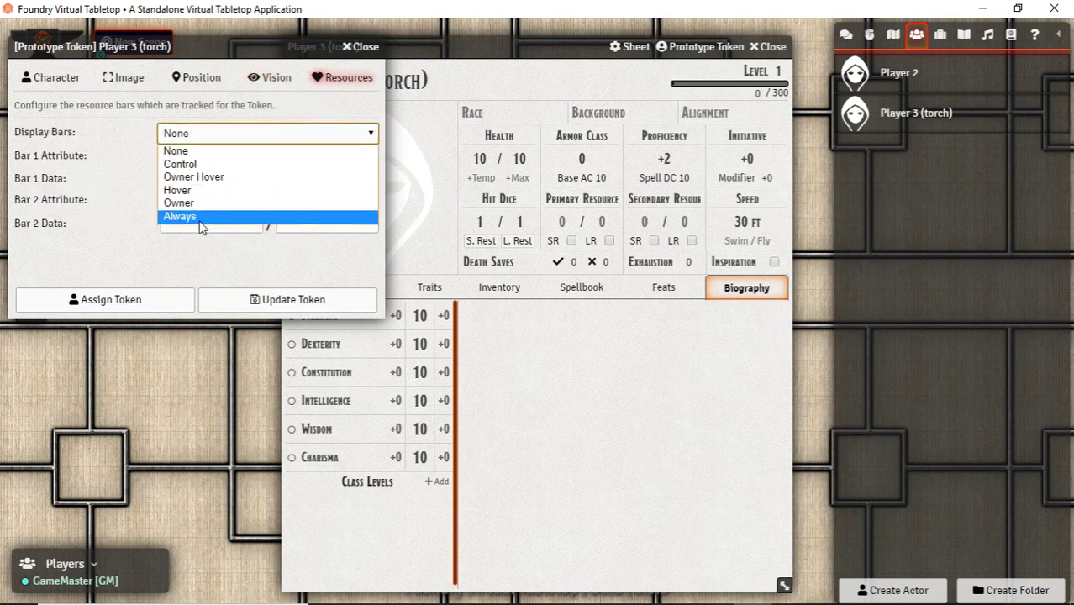
{"action": "left_click", "coordinate": [202, 219]}
{"action": "left_click", "coordinate": [219, 160]}
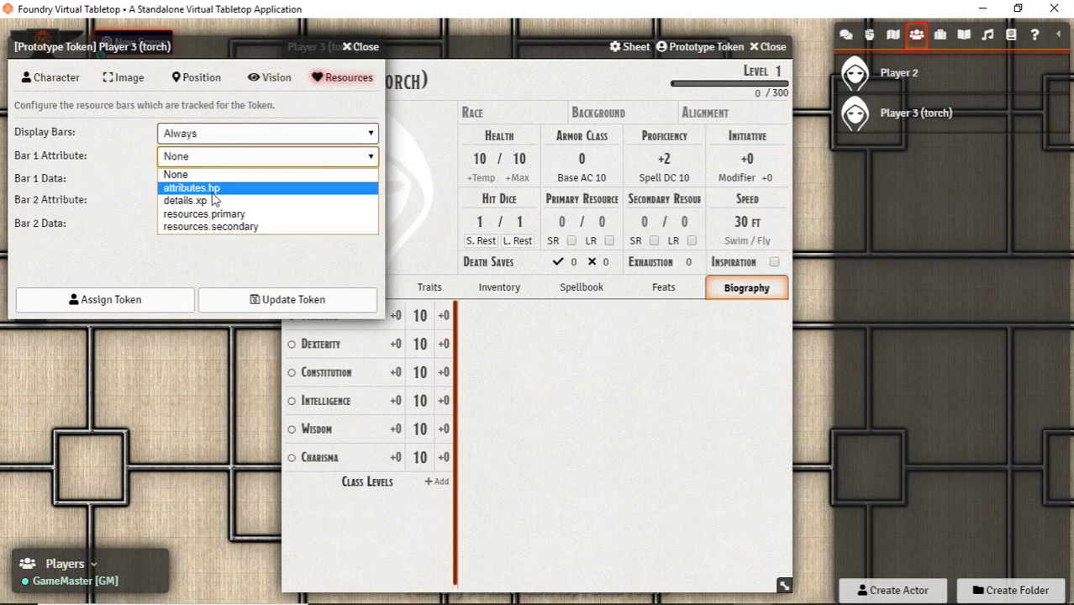
{"action": "left_click", "coordinate": [212, 188]}
{"action": "left_click", "coordinate": [295, 303]}
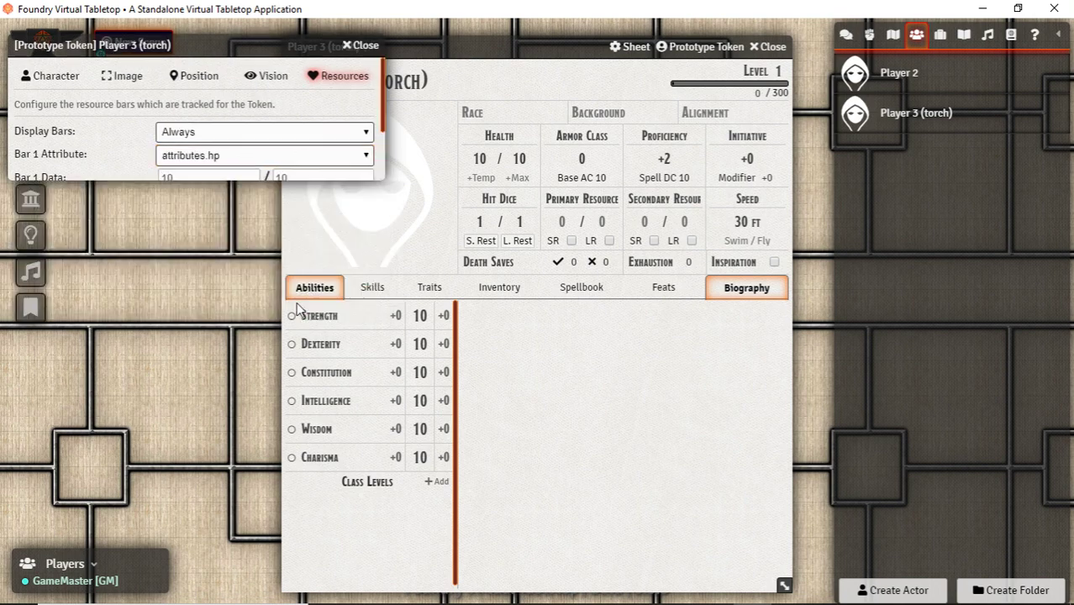
{"action": "left_click", "coordinate": [767, 47]}
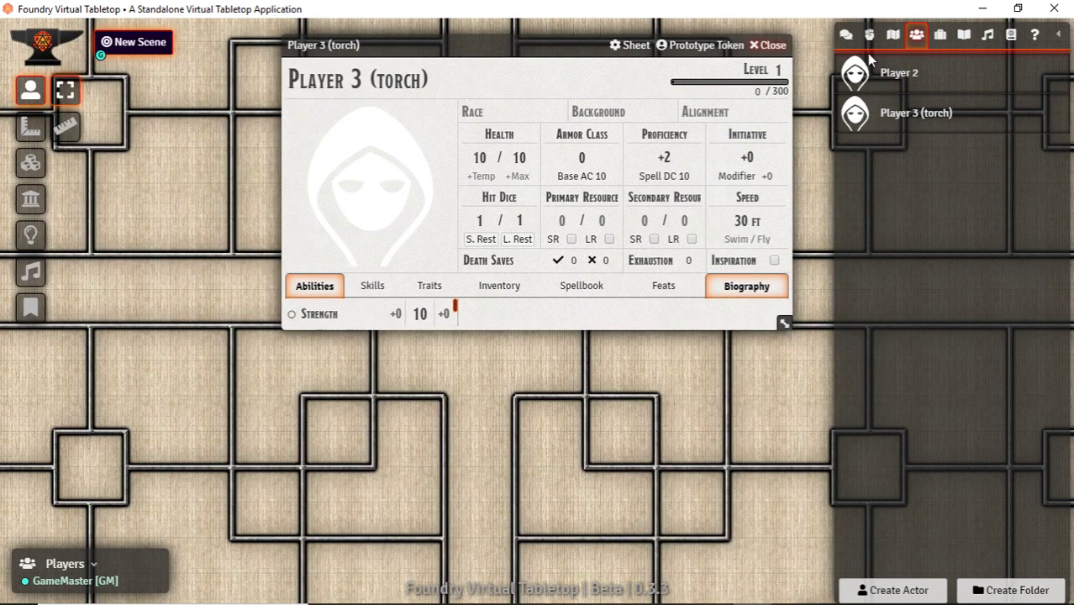
Step: Place a Player 3 (torch) token just above the map's central emblem and a Player 2 token to its left, and select Player 2's token
{"action": "left_click_drag", "start_coordinate": [861, 119], "coordinate": [507, 220]}
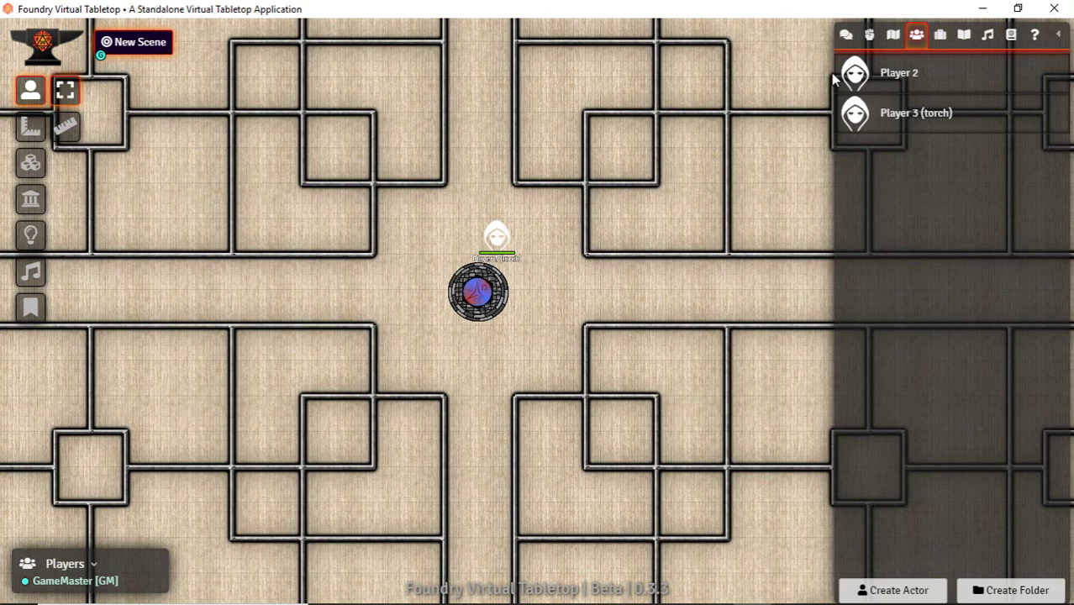
{"action": "left_click_drag", "start_coordinate": [856, 74], "coordinate": [402, 283]}
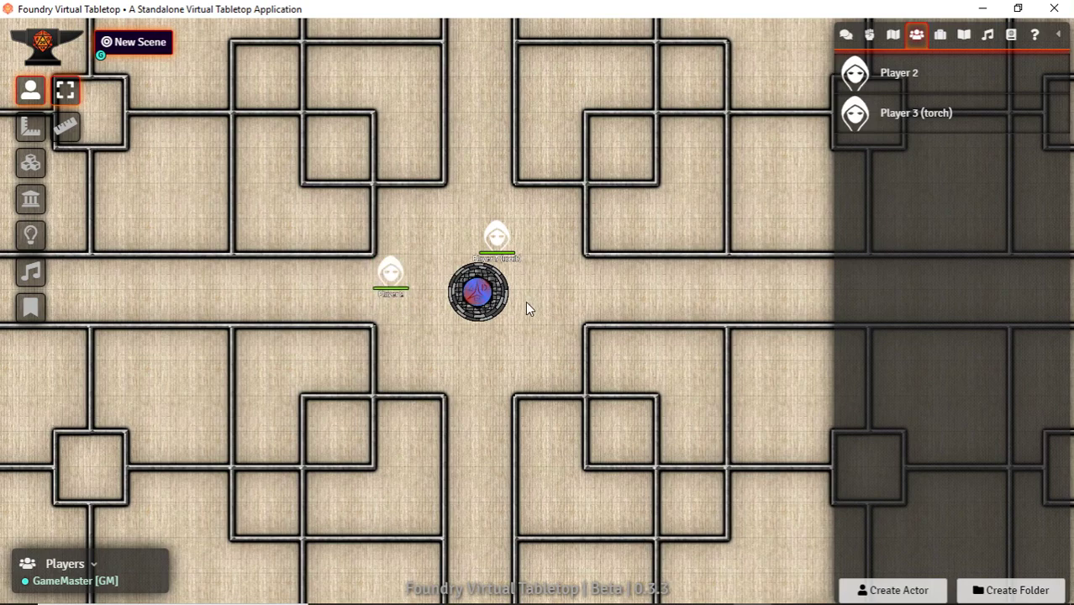
{"action": "scroll", "coordinate": [467, 334], "scroll_direction": "up", "scroll_amount": 2}
{"action": "left_click", "coordinate": [352, 267]}
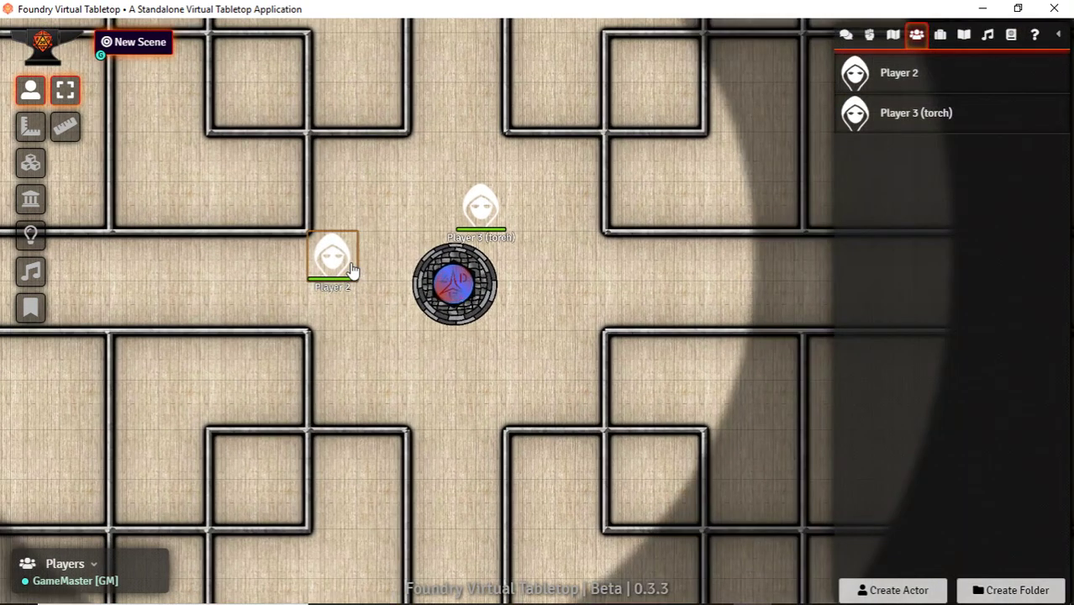
Step: Move the Player 3 (torch) token about nine squares east into the corridor beyond the central emblem and deselect it
{"action": "scroll", "coordinate": [431, 329], "scroll_direction": "down", "scroll_amount": 10}
{"action": "scroll", "coordinate": [468, 349], "scroll_direction": "down", "scroll_amount": 4}
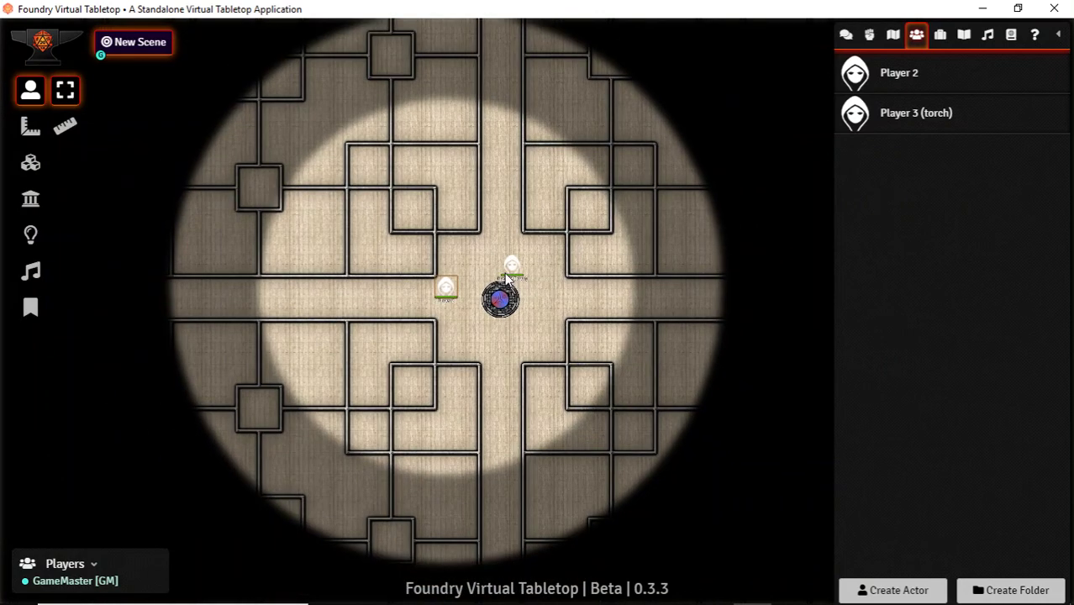
{"action": "left_click", "coordinate": [514, 269]}
{"action": "left_click_drag", "start_coordinate": [514, 269], "coordinate": [705, 297]}
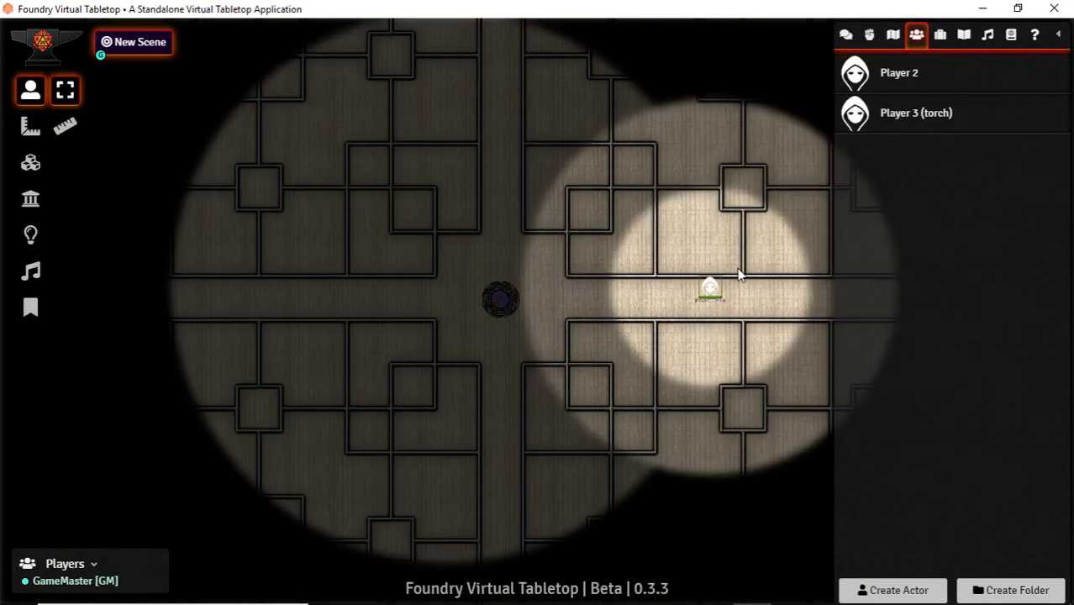
{"action": "left_click", "coordinate": [446, 382]}
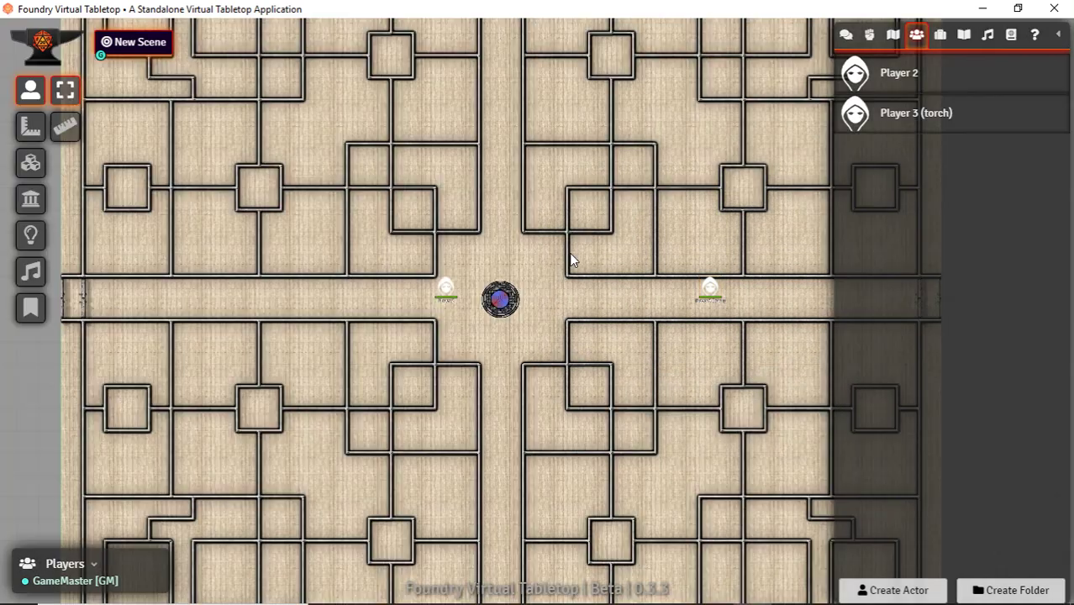
Step: Walk the Player 2 token west along the corridor almost to its end doors and about eight squares back east
{"action": "left_click", "coordinate": [449, 291]}
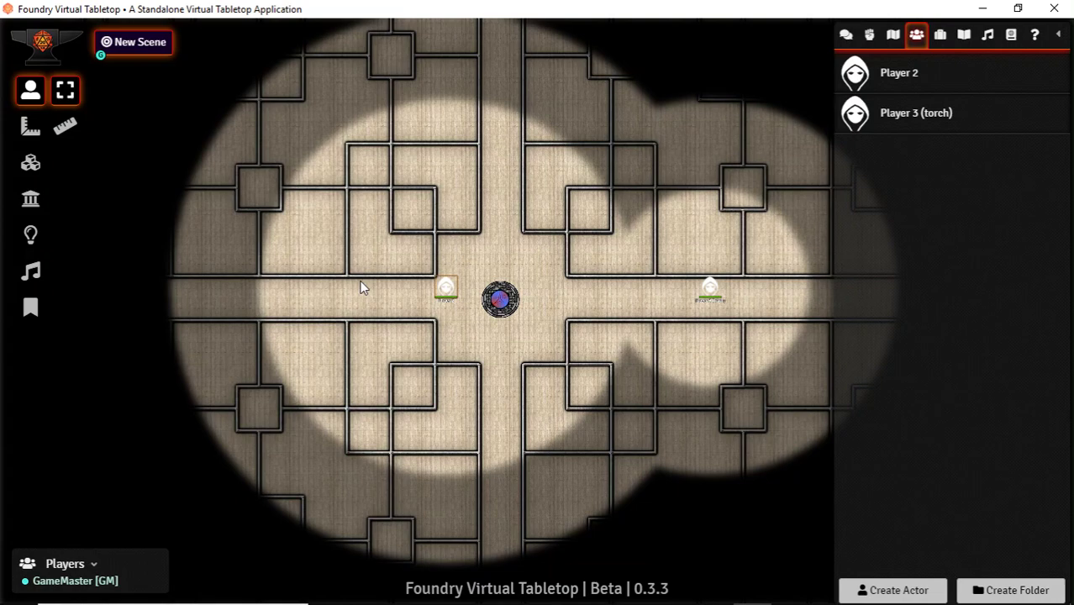
{"action": "key", "text": "Left"}
{"action": "key", "text": "Left"}
{"action": "key", "text": "Left"}
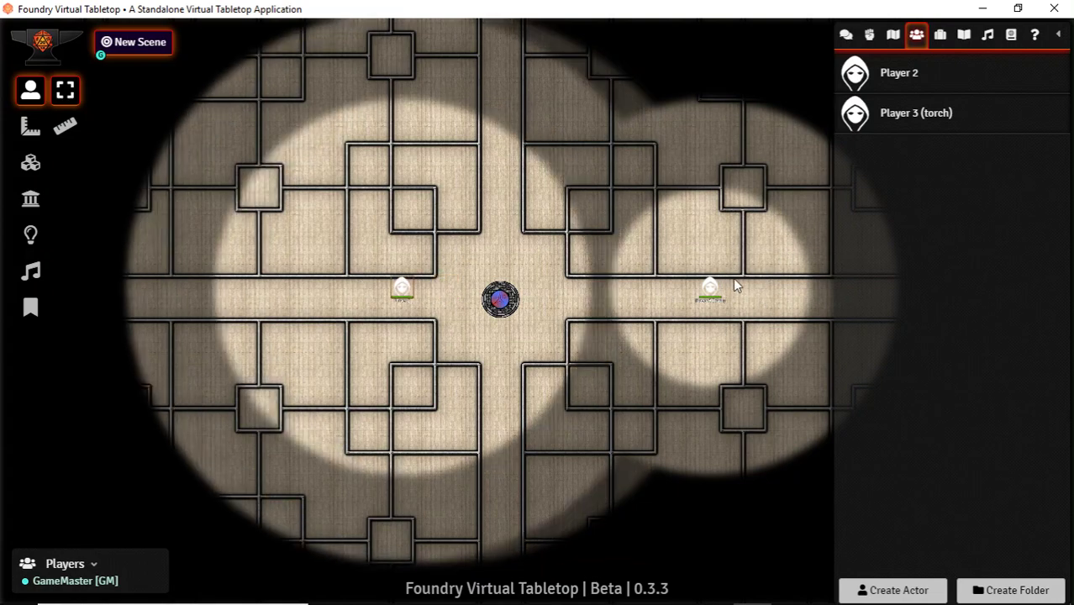
{"action": "key", "text": "Left"}
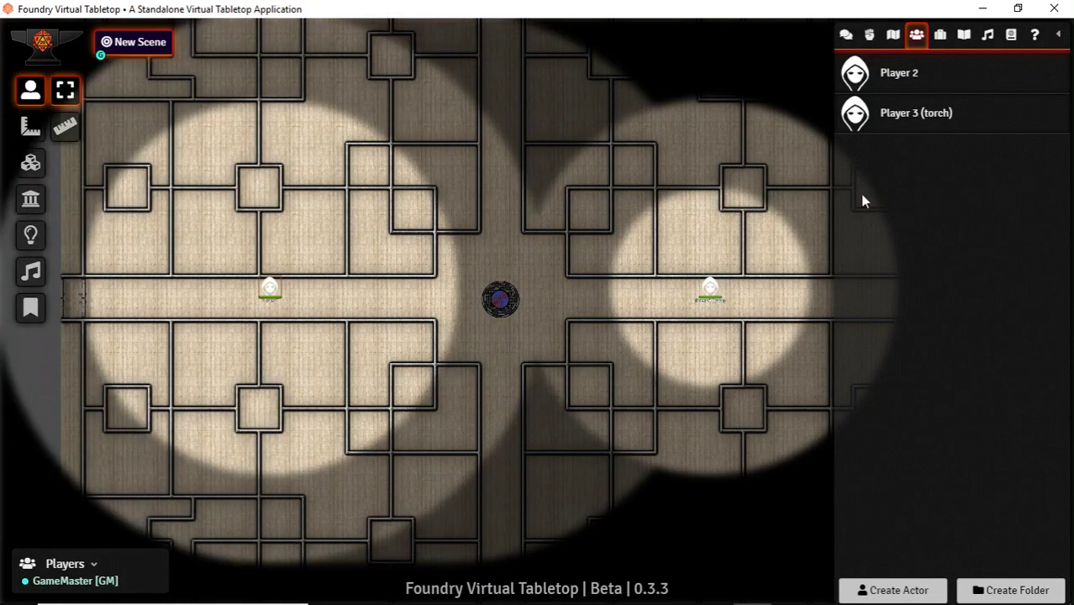
{"action": "key", "text": "Left"}
{"action": "key", "text": "Left"}
{"action": "key", "text": "Left"}
{"action": "key", "text": "Left"}
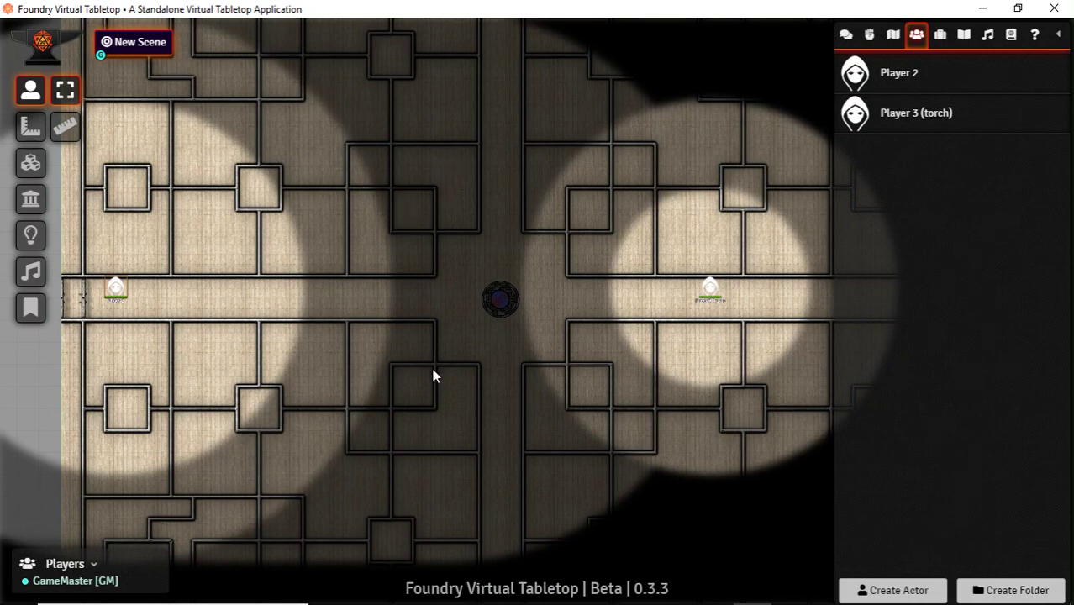
{"action": "key", "text": "Right"}
{"action": "key", "text": "Right"}
{"action": "key", "text": "Right"}
{"action": "key", "text": "Right"}
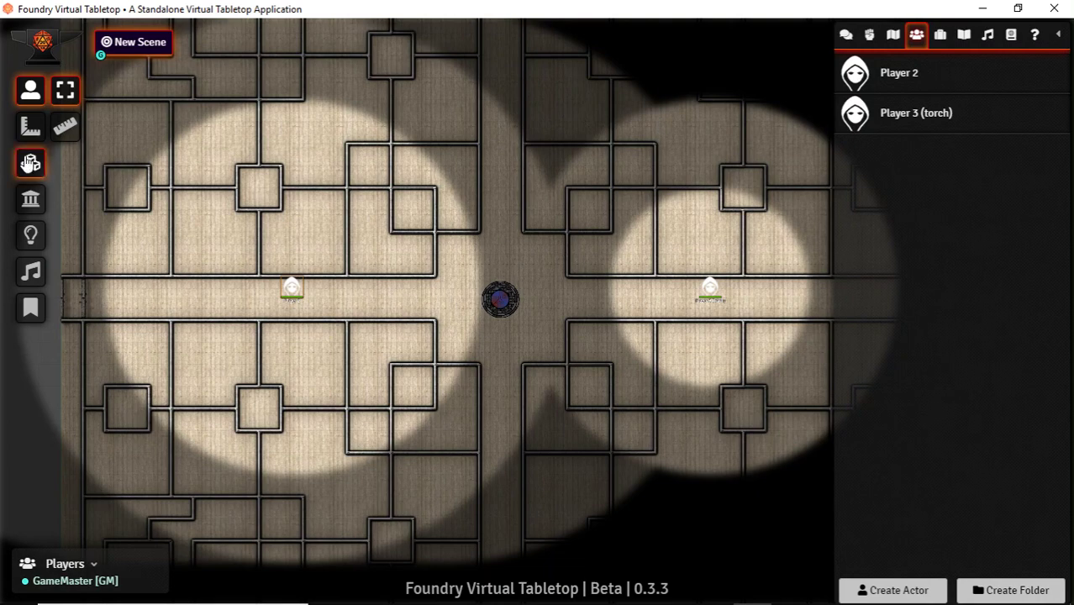
Step: Draw a standard wall along the corridor's north side, spanning the room directly above the Player 2 token
{"action": "left_click", "coordinate": [31, 199]}
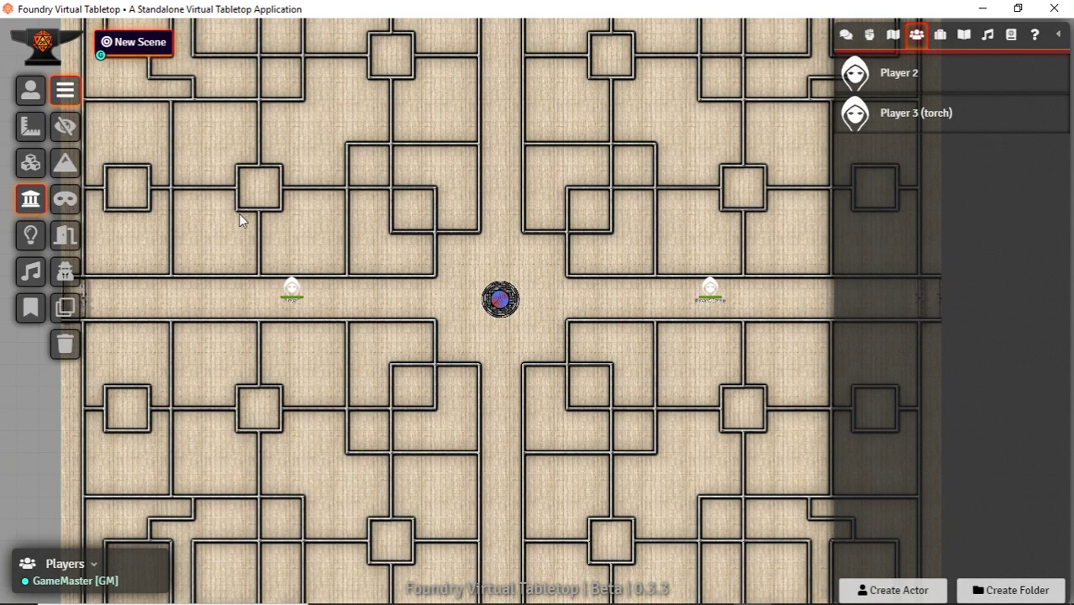
{"action": "scroll", "coordinate": [372, 205], "scroll_direction": "up", "scroll_amount": 3}
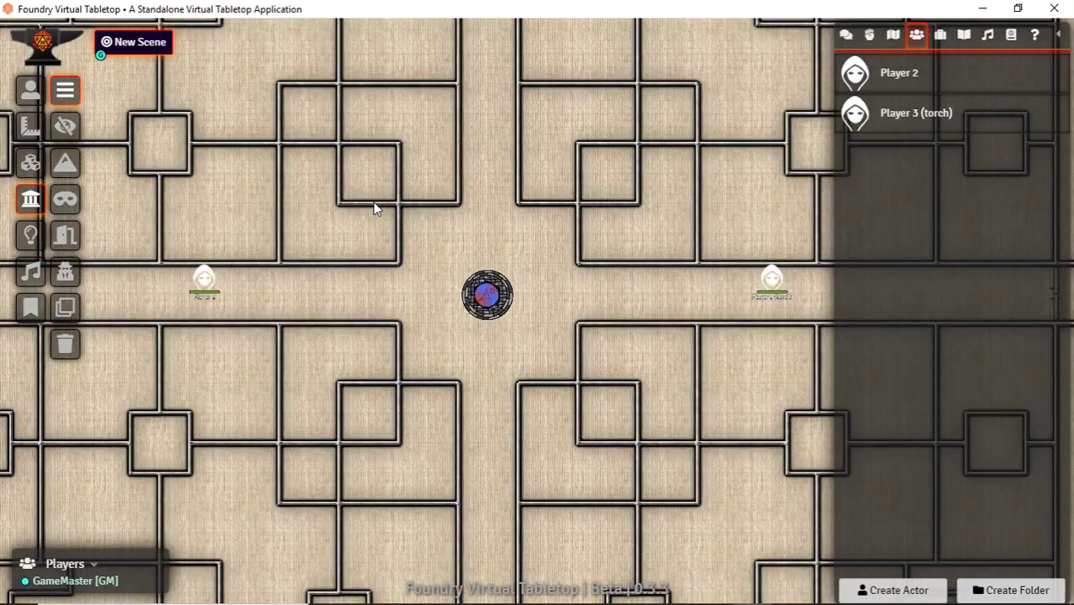
{"action": "scroll", "coordinate": [423, 313], "scroll_direction": "up", "scroll_amount": 5}
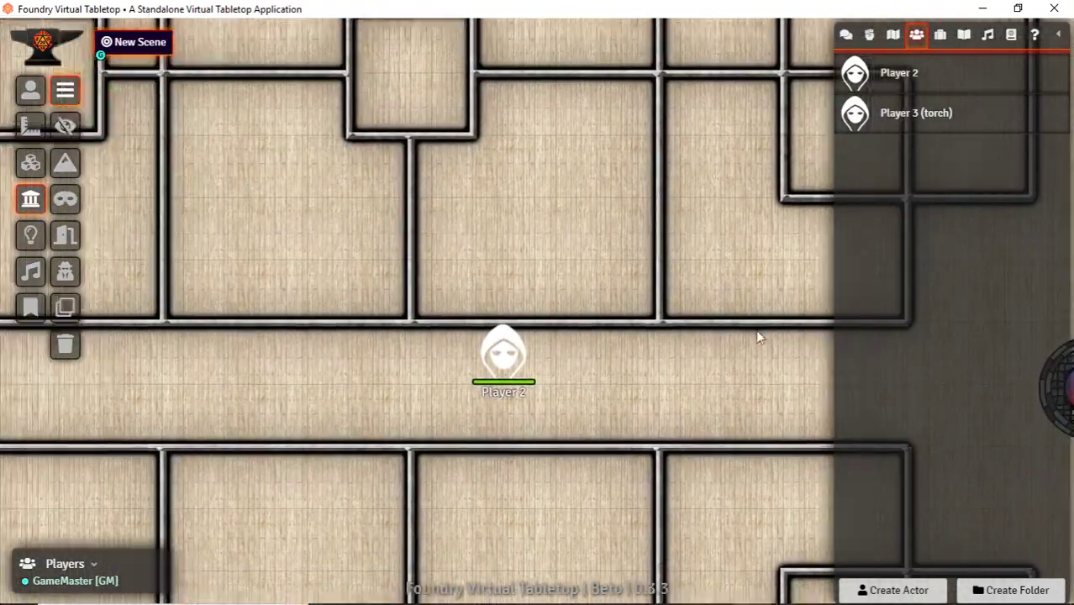
{"action": "left_click_drag", "start_coordinate": [756, 330], "coordinate": [555, 311]}
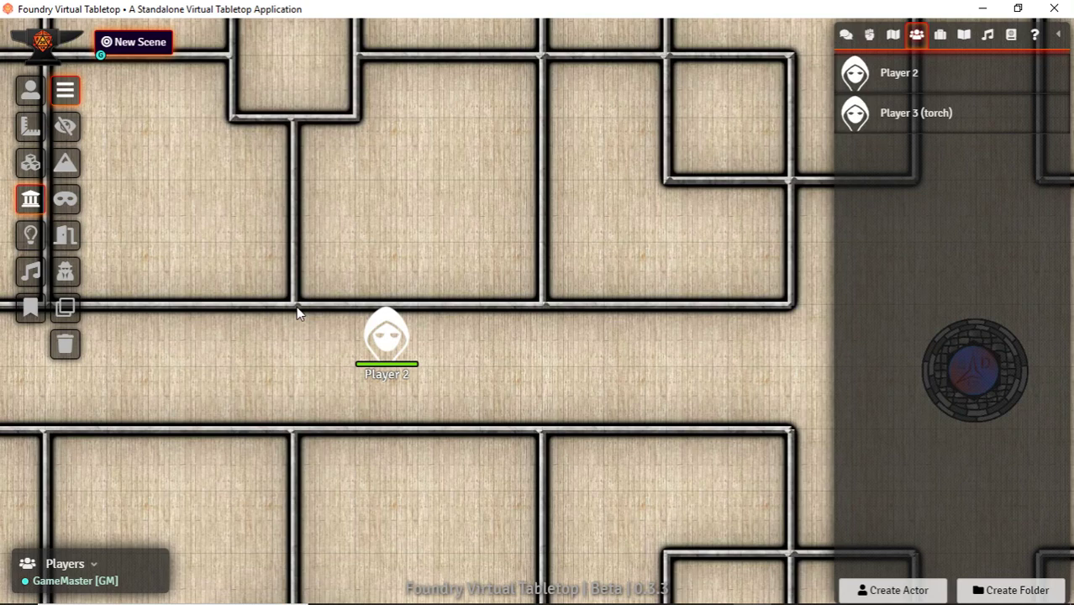
{"action": "mouse_move", "coordinate": [295, 312]}
{"action": "left_mouse_down"}
{"action": "mouse_move", "coordinate": [471, 323]}
{"action": "mouse_move", "coordinate": [546, 307]}
{"action": "mouse_move", "coordinate": [451, 235]}
{"action": "left_mouse_up"}
{"action": "right_click", "coordinate": [450, 236]}
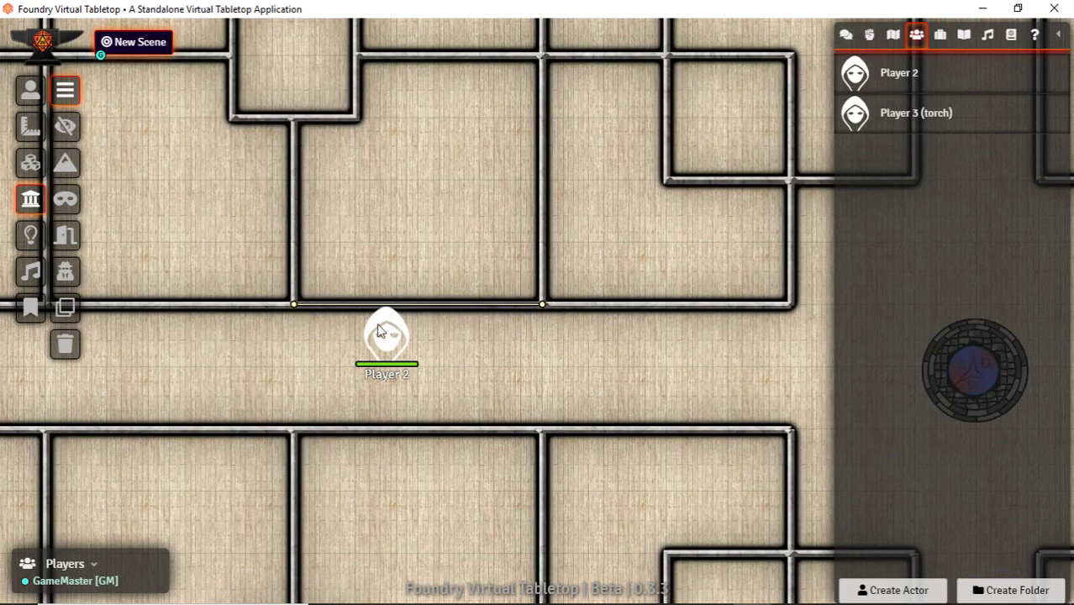
Step: Select the Player 2 token to check how the new wall blocks its line of sight
{"action": "left_click", "coordinate": [30, 90]}
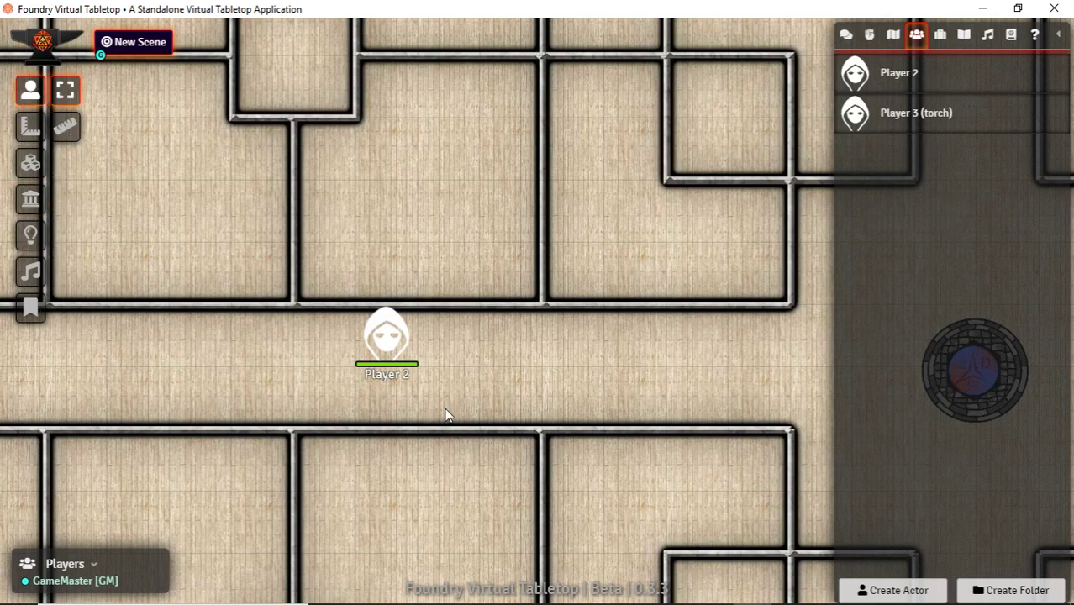
{"action": "left_click", "coordinate": [375, 336]}
{"action": "left_click", "coordinate": [376, 336]}
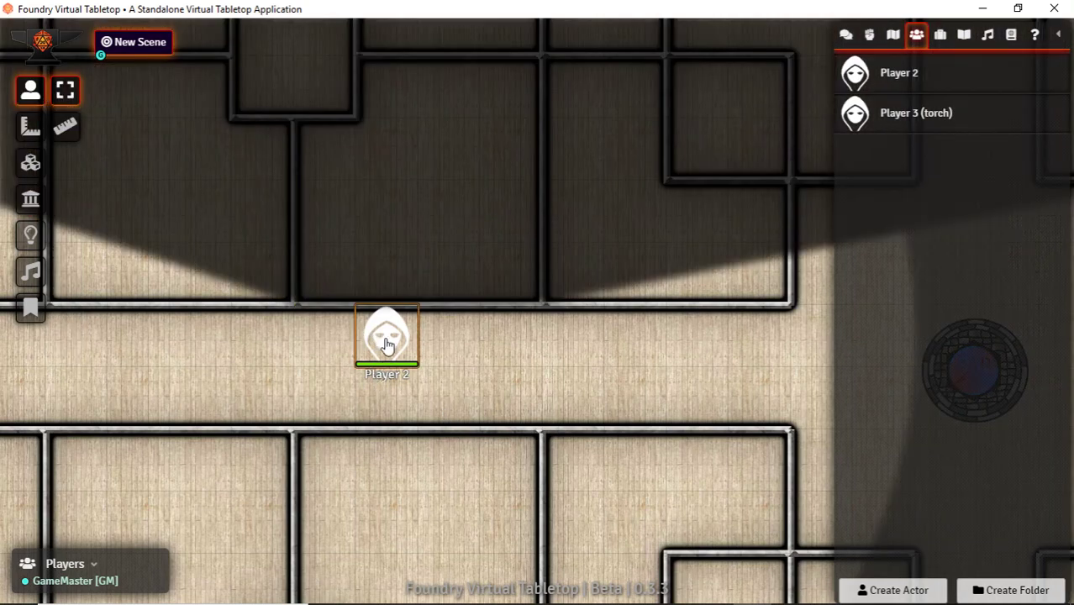
{"action": "mouse_move", "coordinate": [385, 348]}
{"action": "left_mouse_down"}
{"action": "mouse_move", "coordinate": [388, 233]}
{"action": "mouse_move", "coordinate": [389, 360]}
{"action": "mouse_move", "coordinate": [386, 344]}
{"action": "left_mouse_up"}
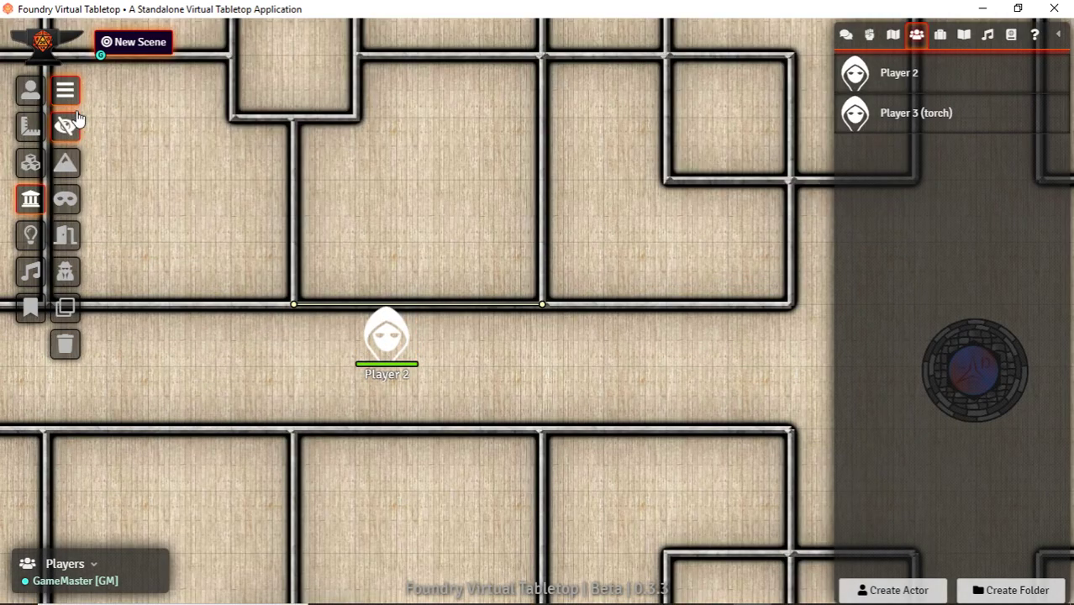
Step: Draw an invisible wall along the corridor's north side, extending one room west from the standard wall
{"action": "left_click", "coordinate": [31, 200]}
{"action": "left_click", "coordinate": [67, 126]}
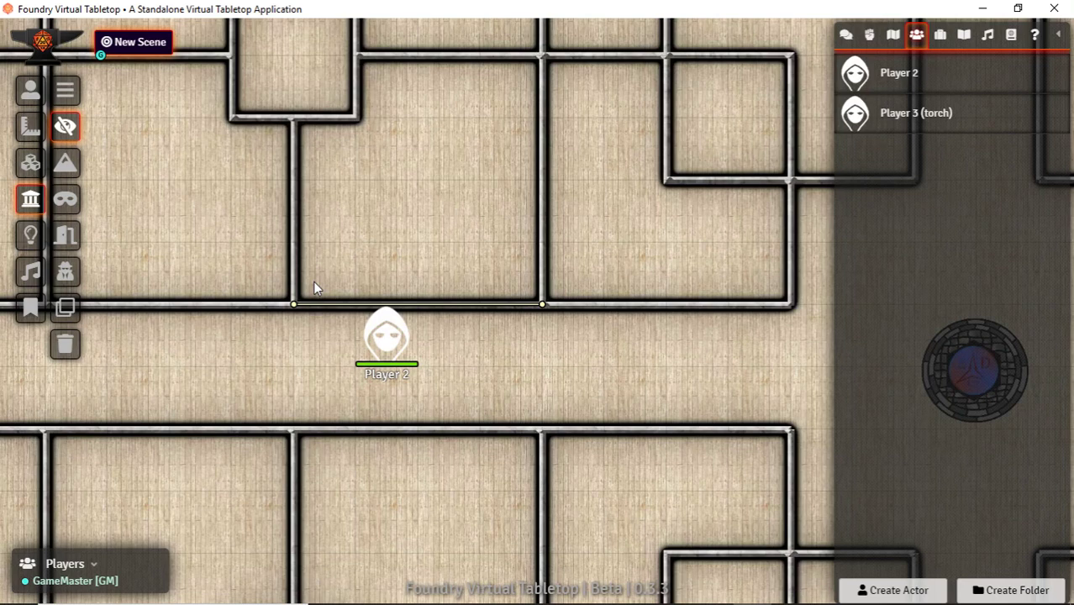
{"action": "left_click_drag", "start_coordinate": [294, 305], "coordinate": [204, 305]}
{"action": "left_click_drag", "start_coordinate": [108, 316], "coordinate": [438, 305]}
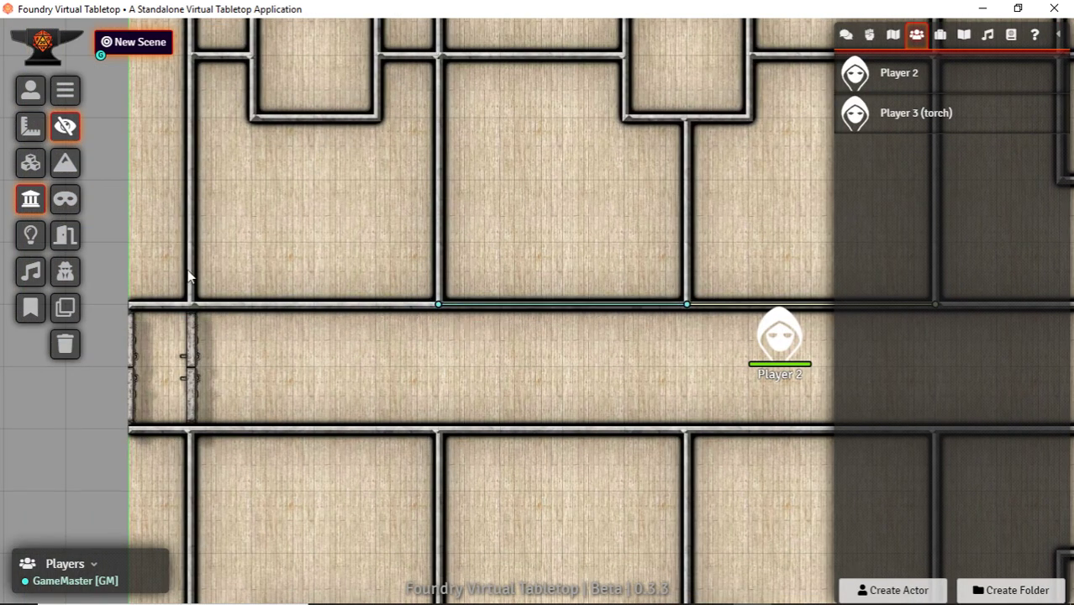
Step: Draw a terrain wall along the corridor's north side, spanning the westernmost room beside the invisible wall
{"action": "left_click", "coordinate": [67, 166]}
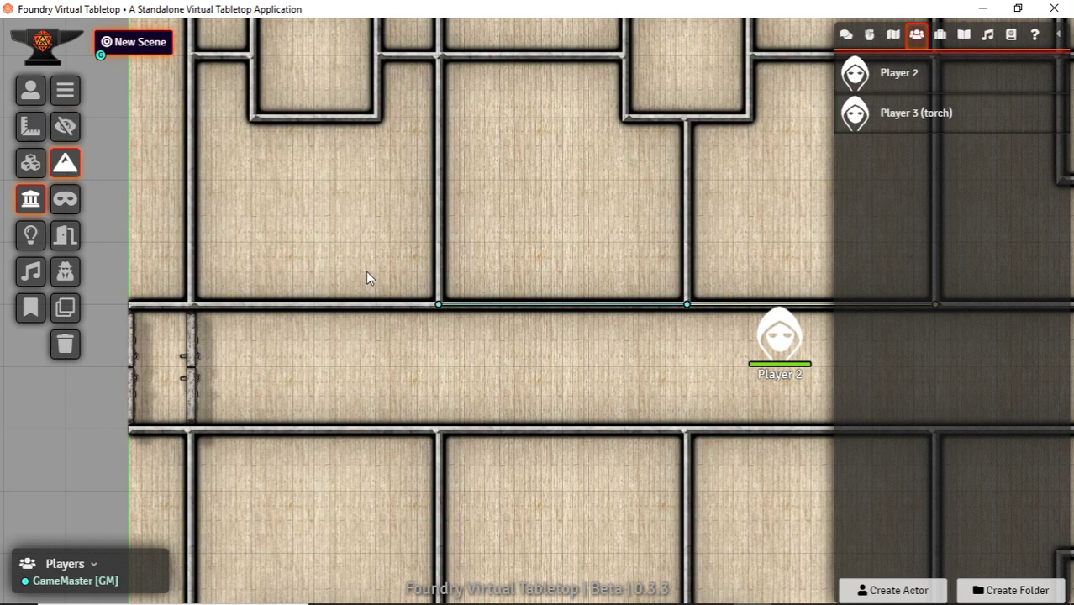
{"action": "left_click_drag", "start_coordinate": [439, 306], "coordinate": [191, 305]}
{"action": "right_click", "coordinate": [240, 252]}
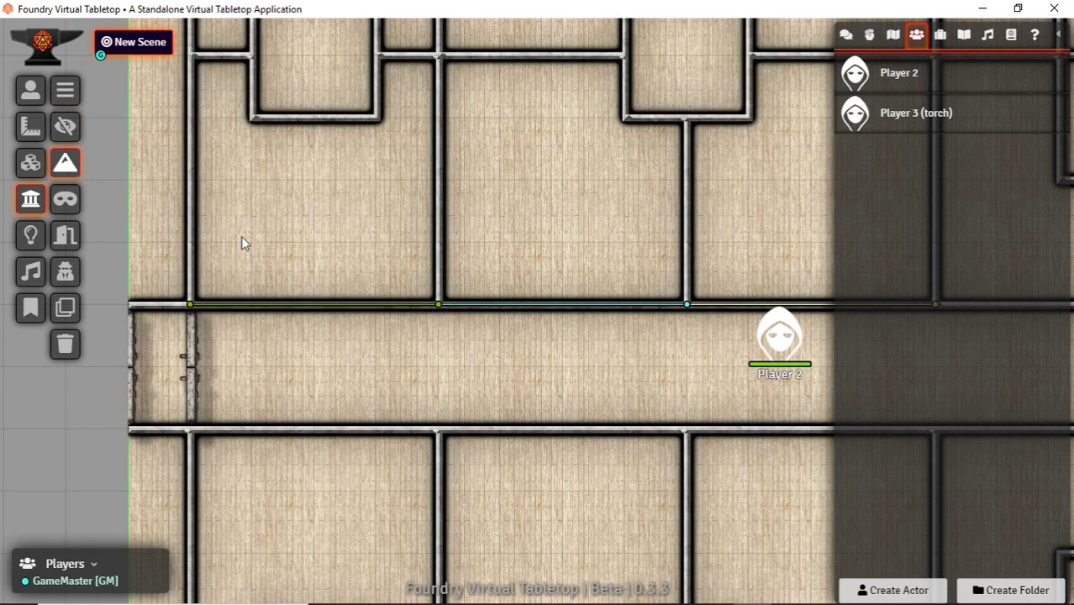
Step: Draw connected terrain walls around the lower half of the small westernmost square room north of the corridor and align their corner points with the map
{"action": "left_click_drag", "start_coordinate": [191, 56], "coordinate": [254, 458]}
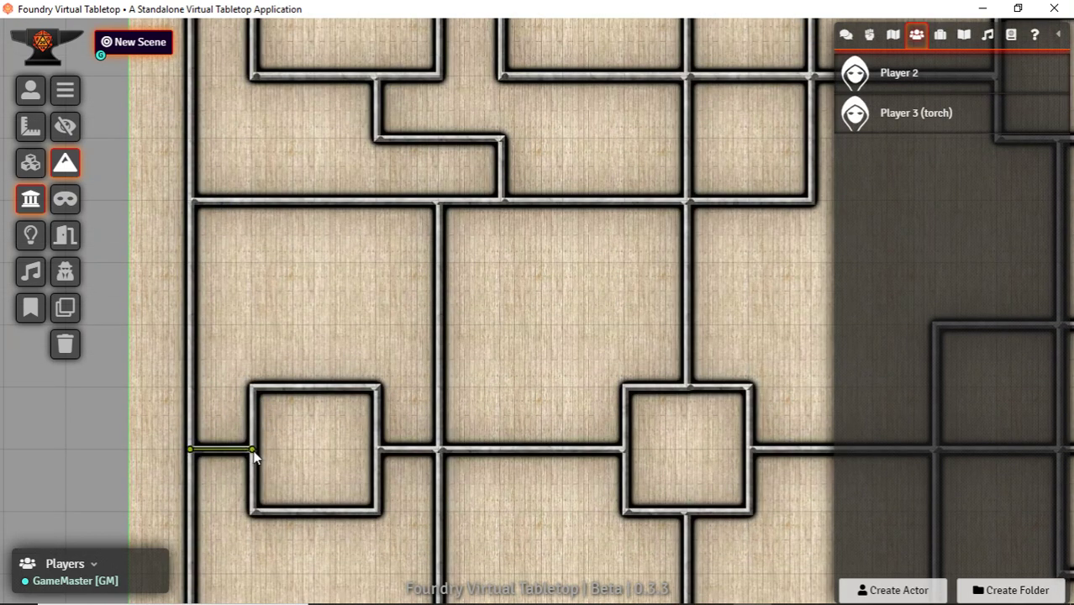
{"action": "left_click_drag", "start_coordinate": [255, 512], "coordinate": [253, 508]}
{"action": "left_click_drag", "start_coordinate": [253, 507], "coordinate": [379, 449]}
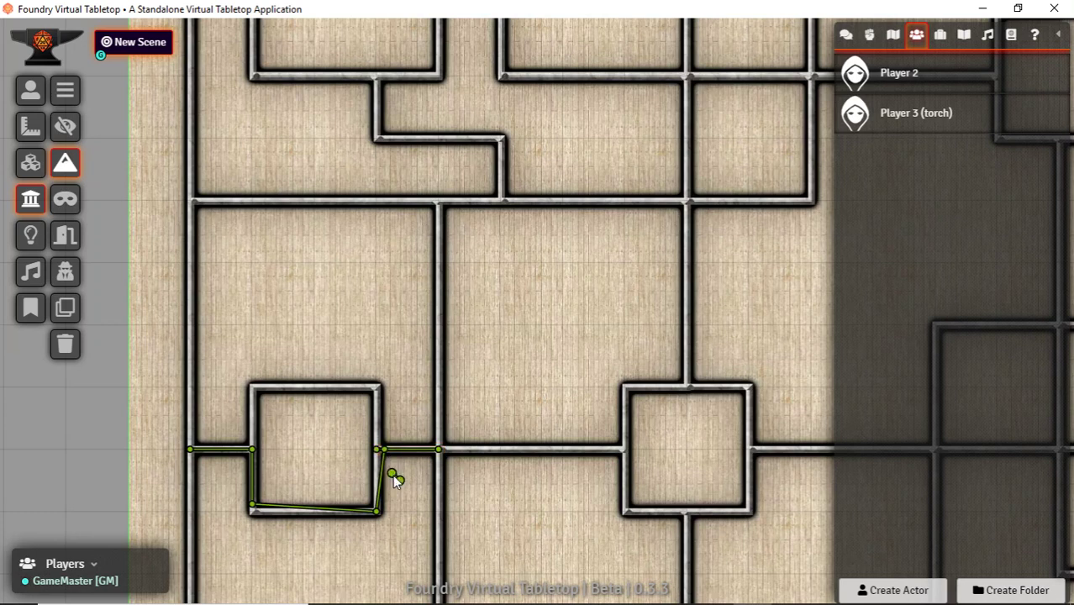
{"action": "left_click_drag", "start_coordinate": [392, 474], "coordinate": [379, 455]}
{"action": "left_click_drag", "start_coordinate": [254, 507], "coordinate": [255, 514]}
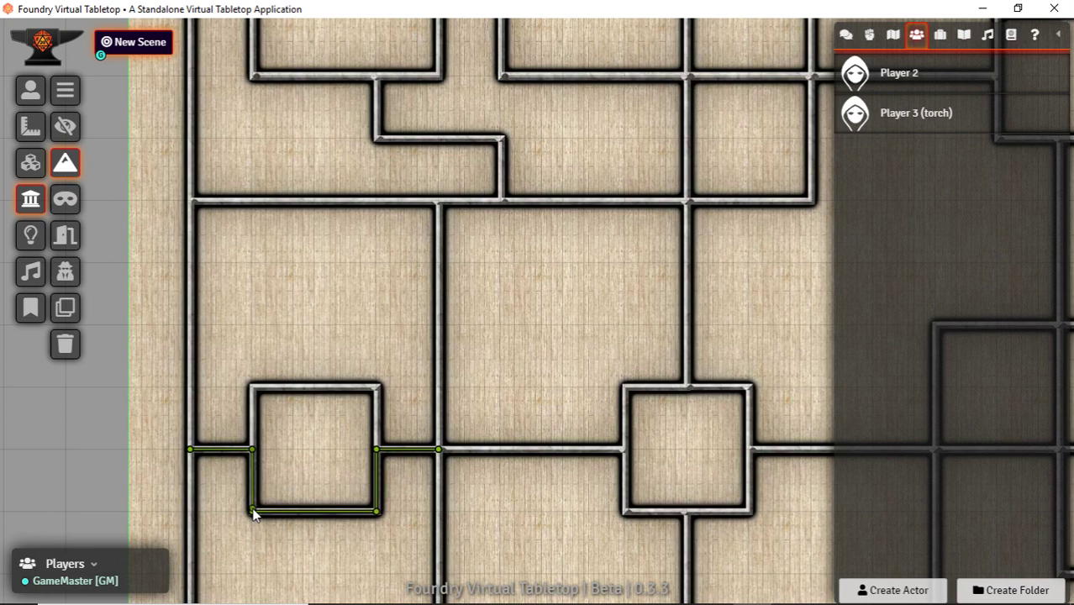
{"action": "left_click", "coordinate": [254, 512]}
Step: Draw an ethereal wall along the corridor's south side, spanning the westernmost room
{"action": "key", "text": "Down"}
{"action": "key", "text": "Right"}
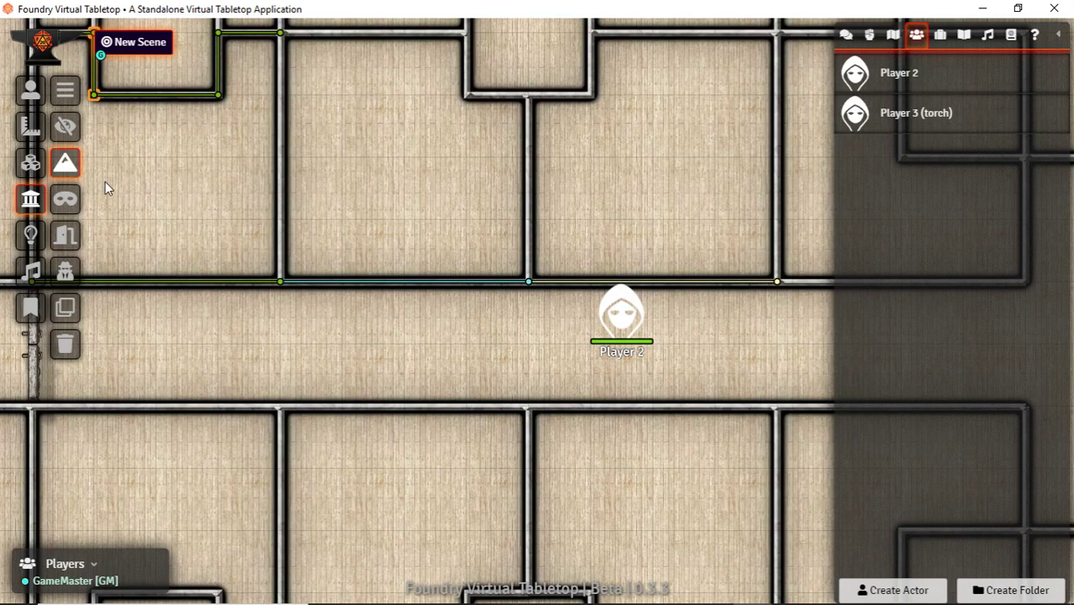
{"action": "key", "text": "Up"}
{"action": "key", "text": "Left"}
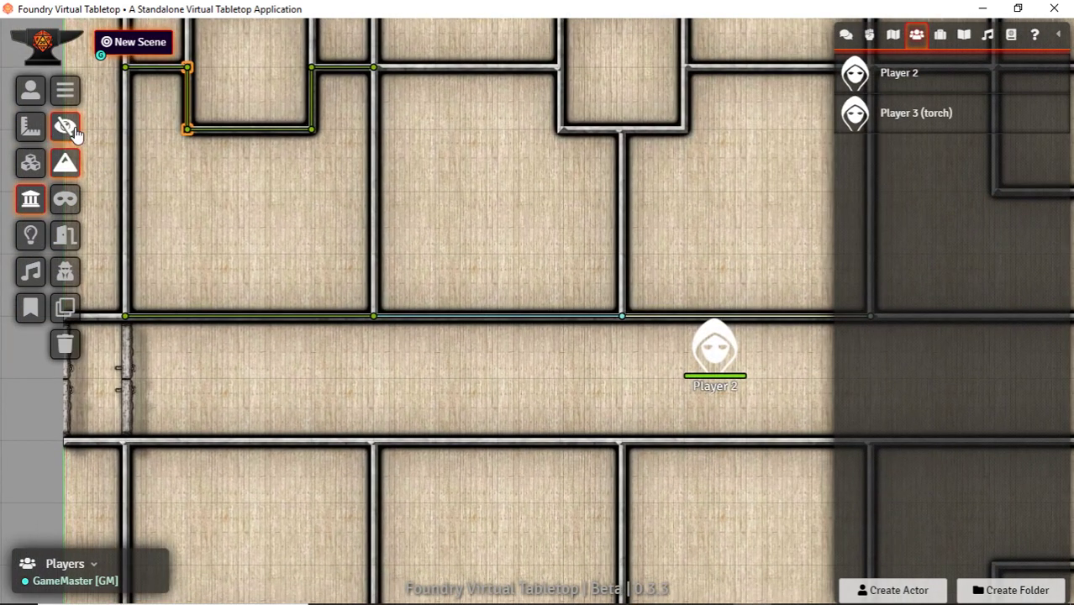
{"action": "left_click", "coordinate": [69, 204]}
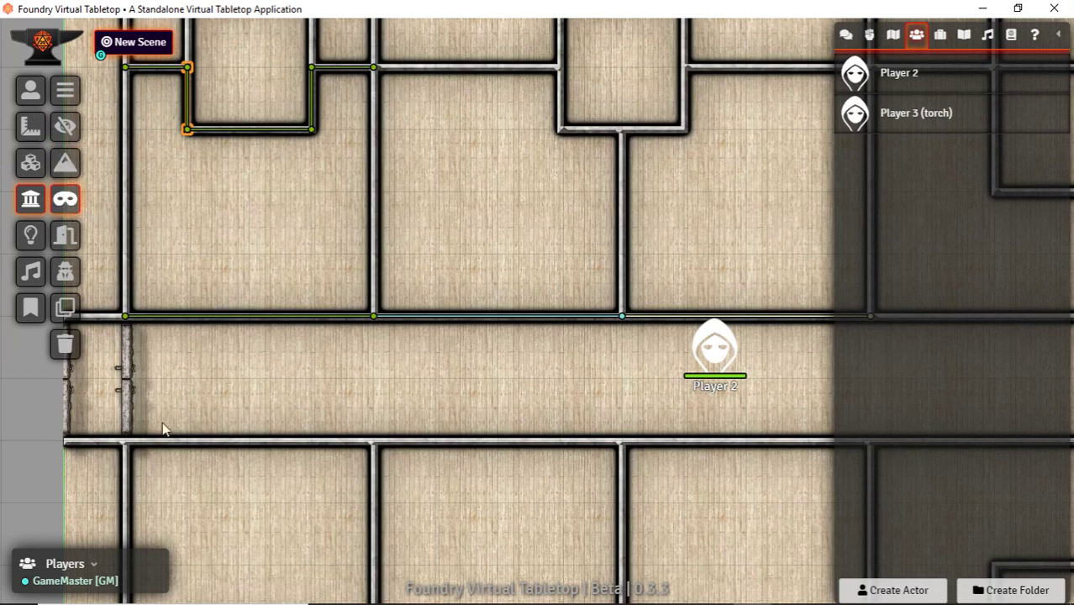
{"action": "left_click_drag", "start_coordinate": [127, 441], "coordinate": [374, 443]}
{"action": "left_click_drag", "start_coordinate": [374, 443], "coordinate": [344, 399]}
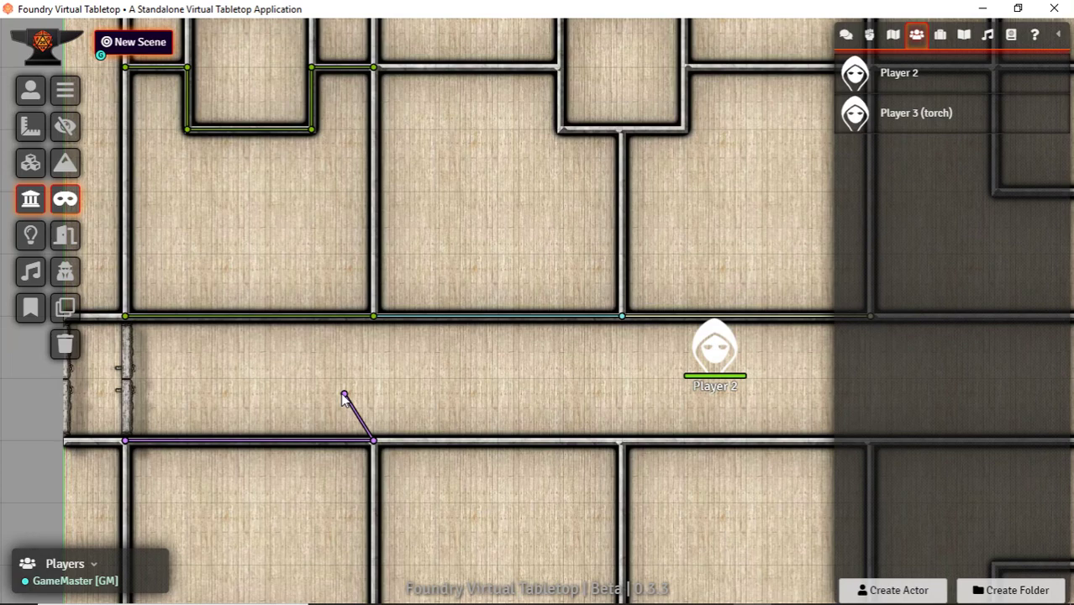
Step: Draw a door along the corridor's south side east of the ethereal wall, and a secret door across the next room to the east
{"action": "left_click", "coordinate": [65, 234]}
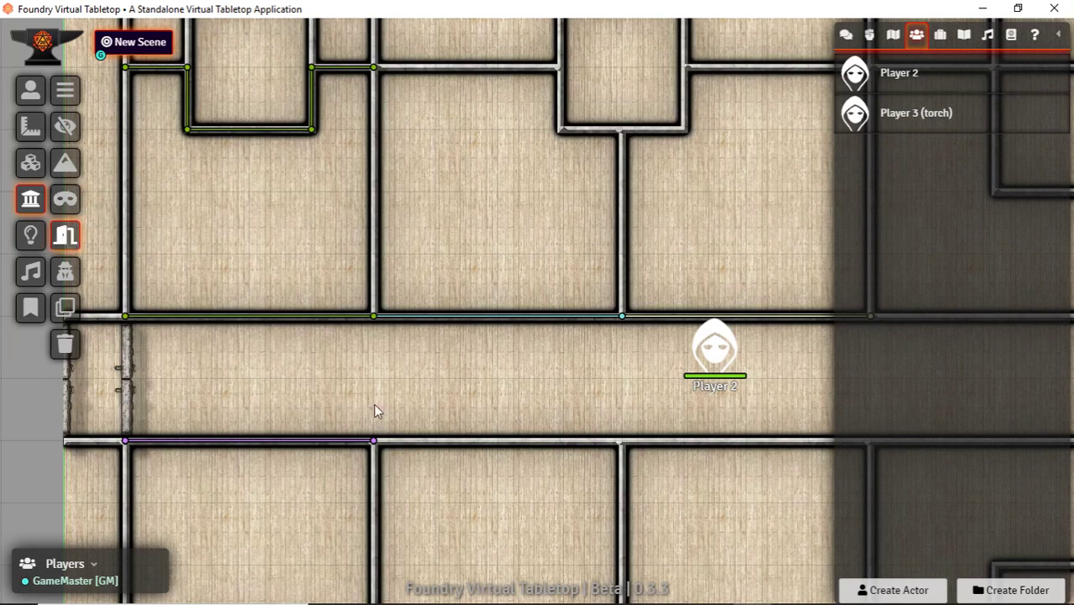
{"action": "left_click_drag", "start_coordinate": [376, 446], "coordinate": [620, 447]}
{"action": "left_click_drag", "start_coordinate": [664, 412], "coordinate": [312, 357]}
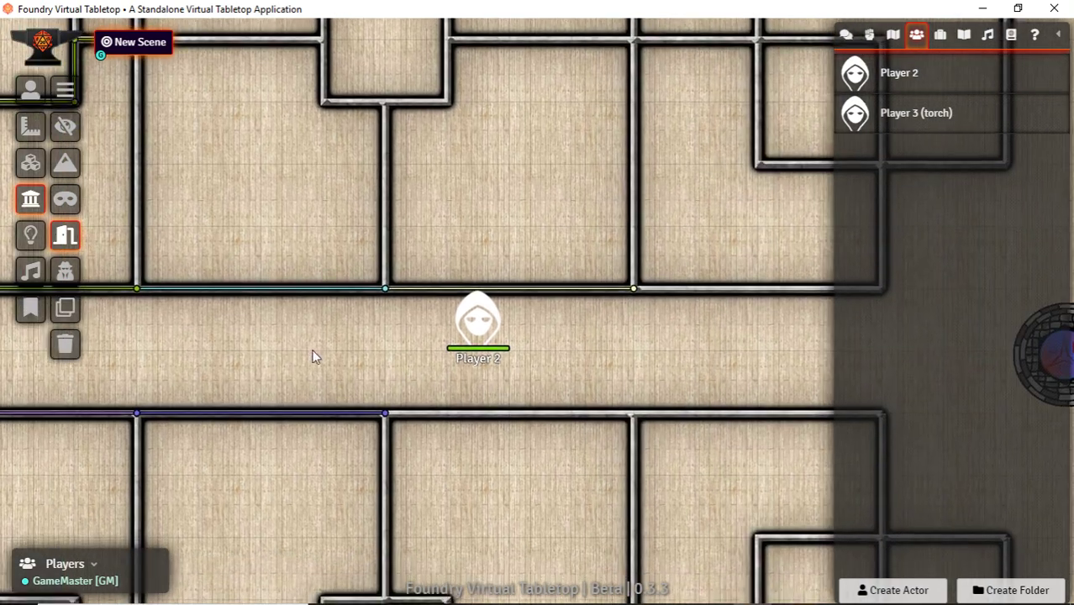
{"action": "left_click", "coordinate": [66, 270]}
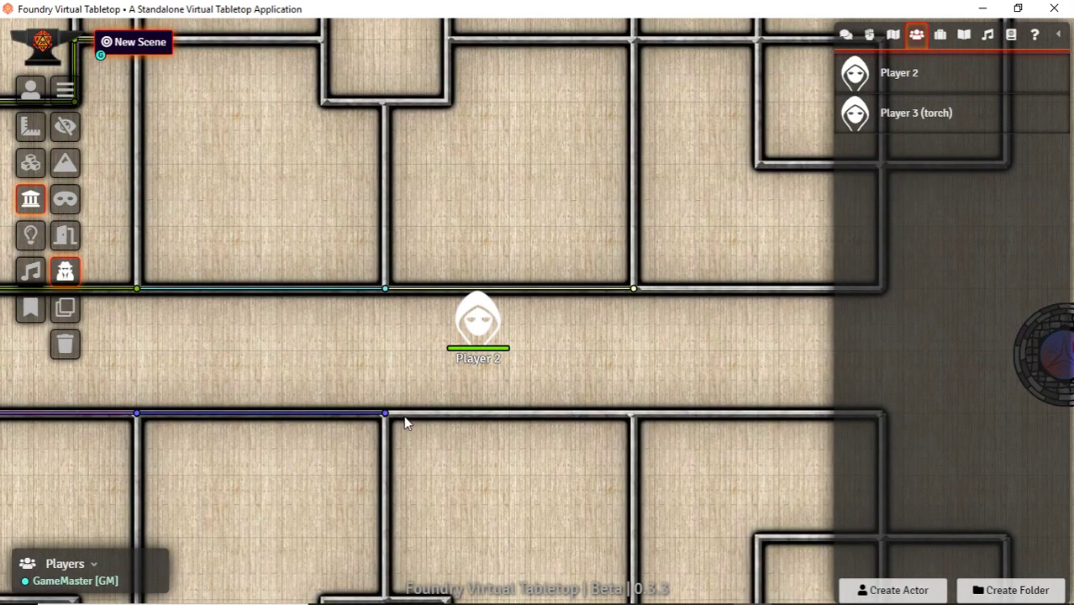
{"action": "left_click_drag", "start_coordinate": [385, 414], "coordinate": [636, 414]}
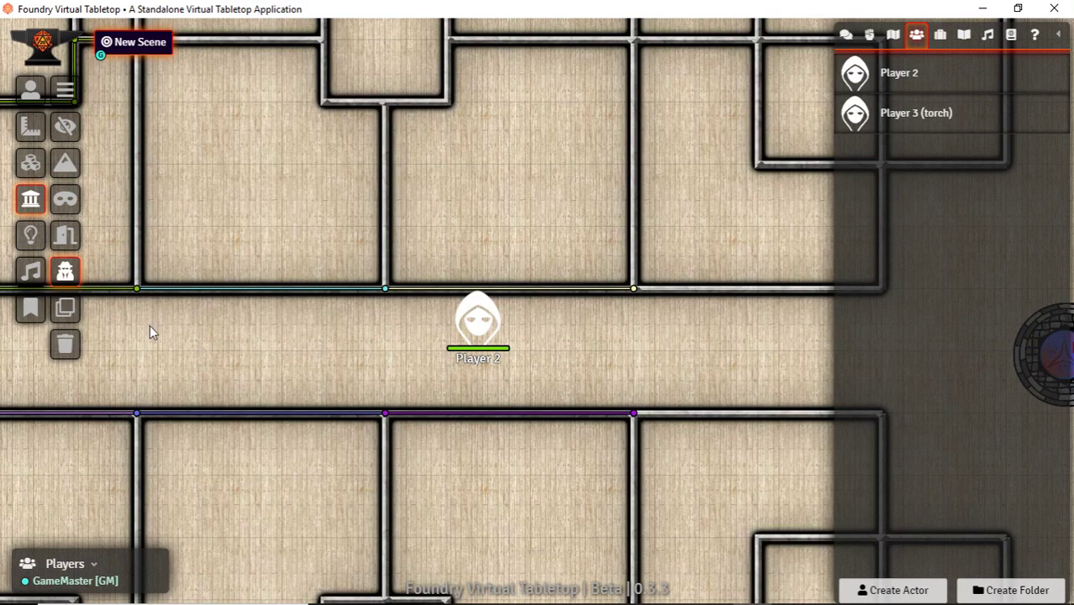
Step: Open the invisible wall's configuration to review its movement, perception, direction and door options, and close it without changes
{"action": "left_click", "coordinate": [65, 309]}
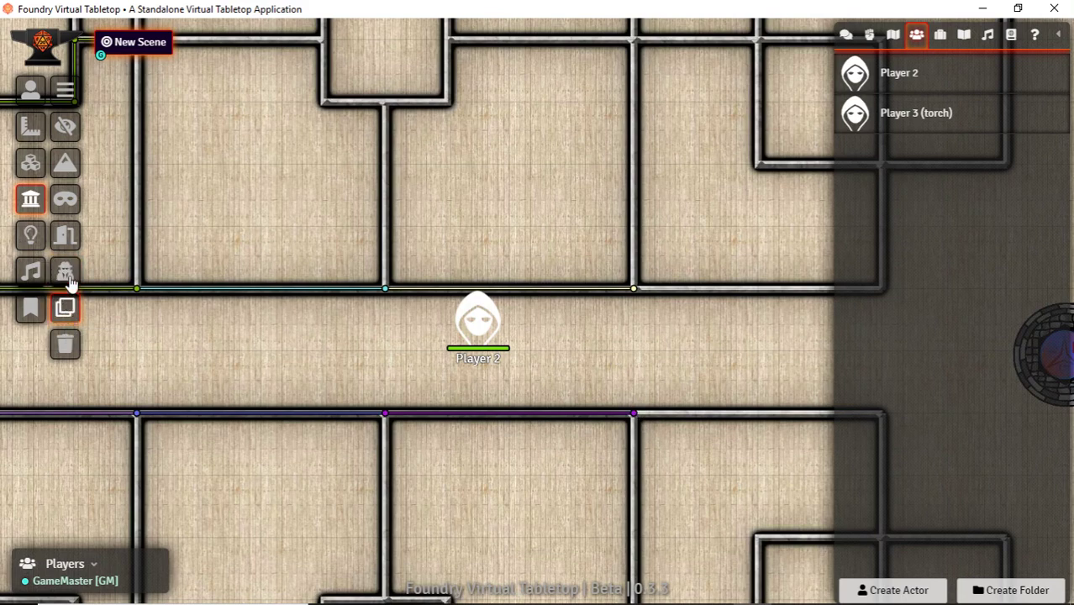
{"action": "double_click", "coordinate": [381, 290]}
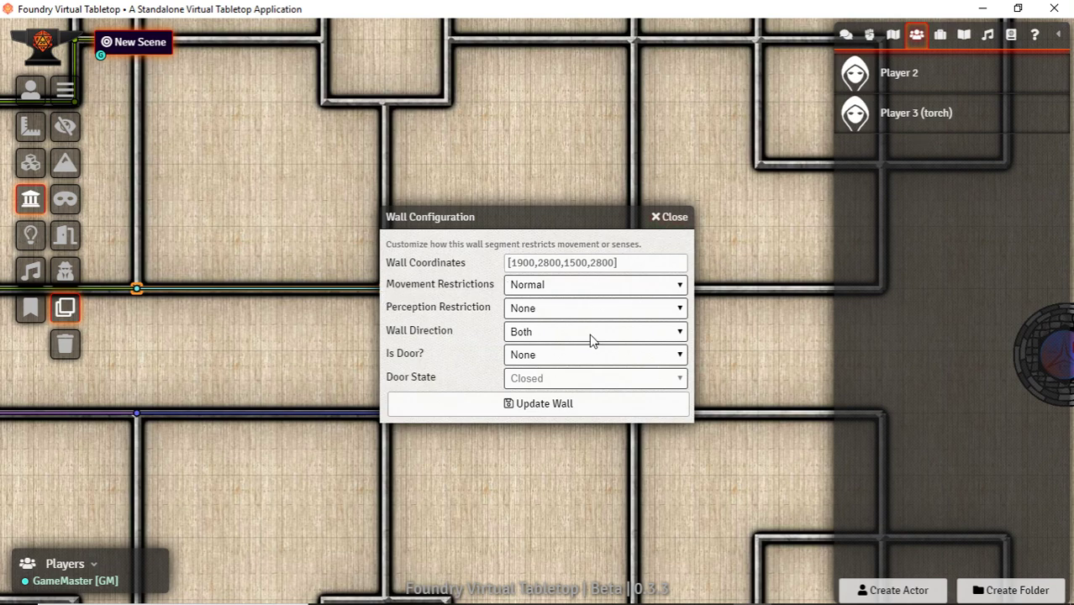
{"action": "left_click", "coordinate": [677, 218]}
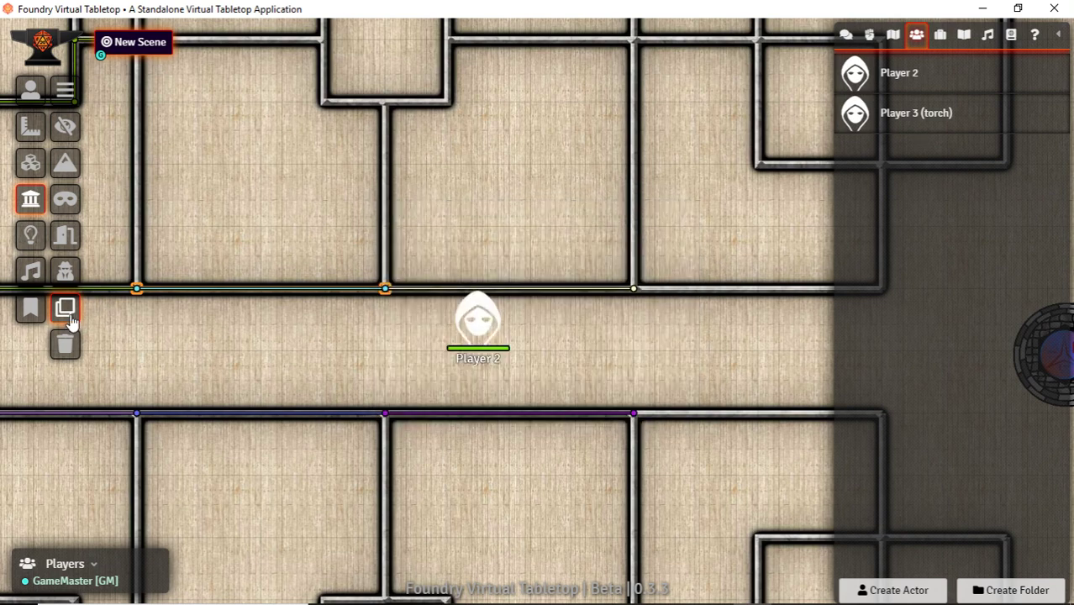
Step: Select the Player 2 token to check its vision against the different wall and door types
{"action": "left_click", "coordinate": [31, 94]}
{"action": "left_click", "coordinate": [476, 326]}
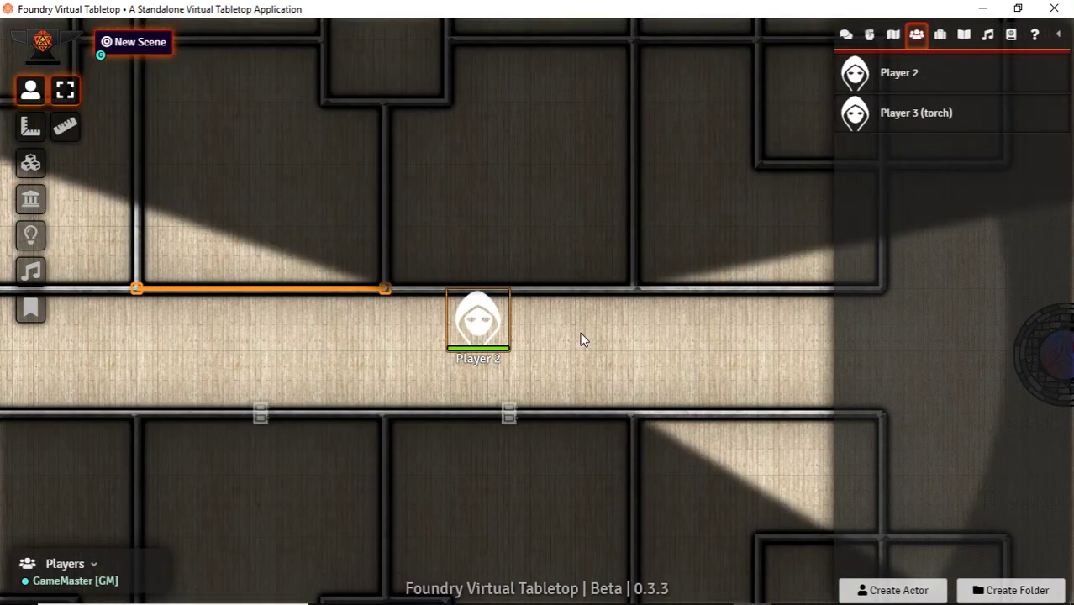
Step: Move the Player 2 token west along the corridor to check its vision through the north-side walls
{"action": "key", "text": "Left"}
{"action": "key", "text": "Left"}
{"action": "key", "text": "Left"}
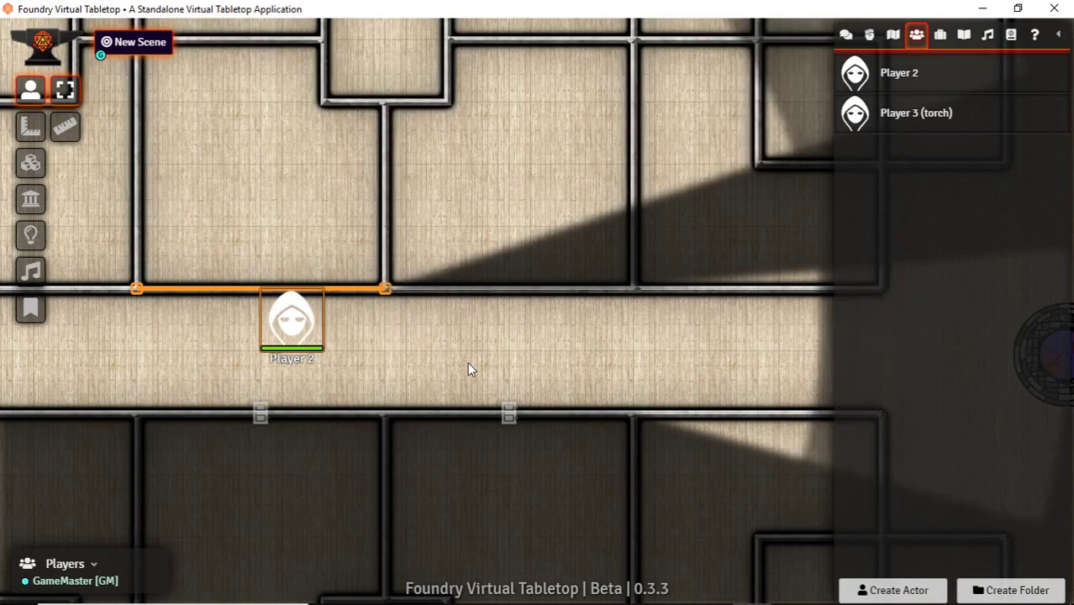
{"action": "left_click_drag", "start_coordinate": [391, 365], "coordinate": [590, 371]}
{"action": "key", "text": "Left"}
{"action": "key", "text": "Left"}
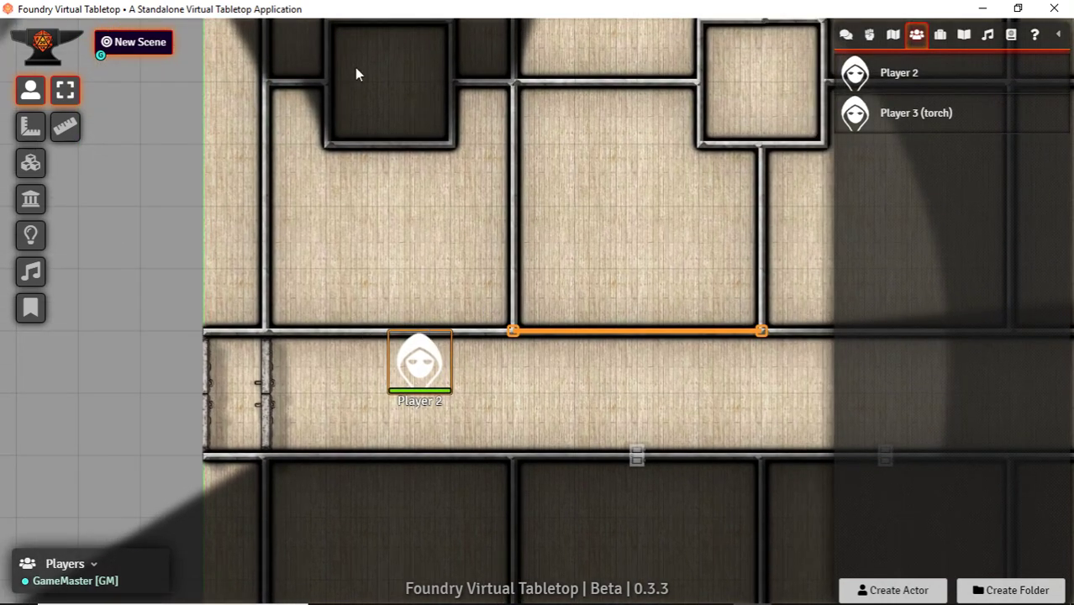
{"action": "left_click_drag", "start_coordinate": [439, 392], "coordinate": [447, 523]}
Step: Move the Player 2 token back east and open and close the corridor's south-side doors to test its vision through them
{"action": "key", "text": "Right"}
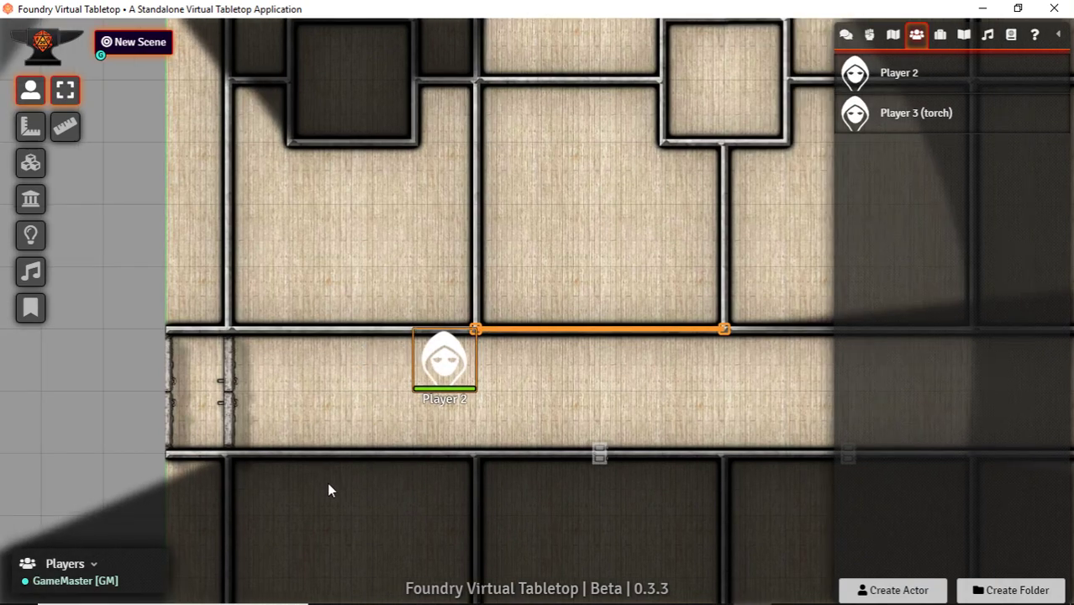
{"action": "key", "text": "Right"}
{"action": "key", "text": "Right"}
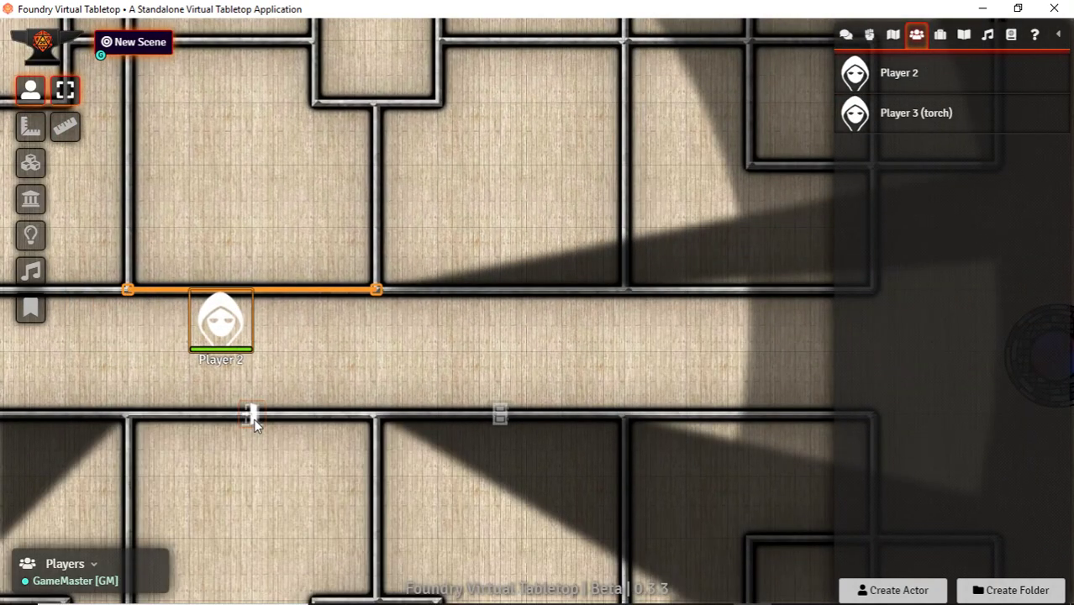
{"action": "key", "text": "Right"}
{"action": "left_click", "coordinate": [496, 415]}
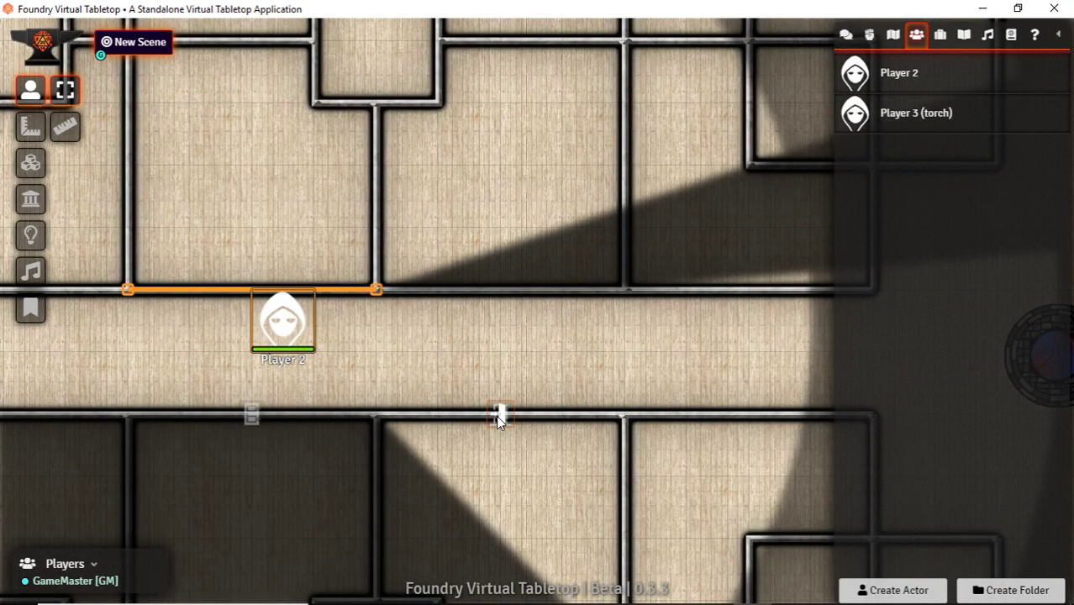
{"action": "left_click", "coordinate": [496, 415]}
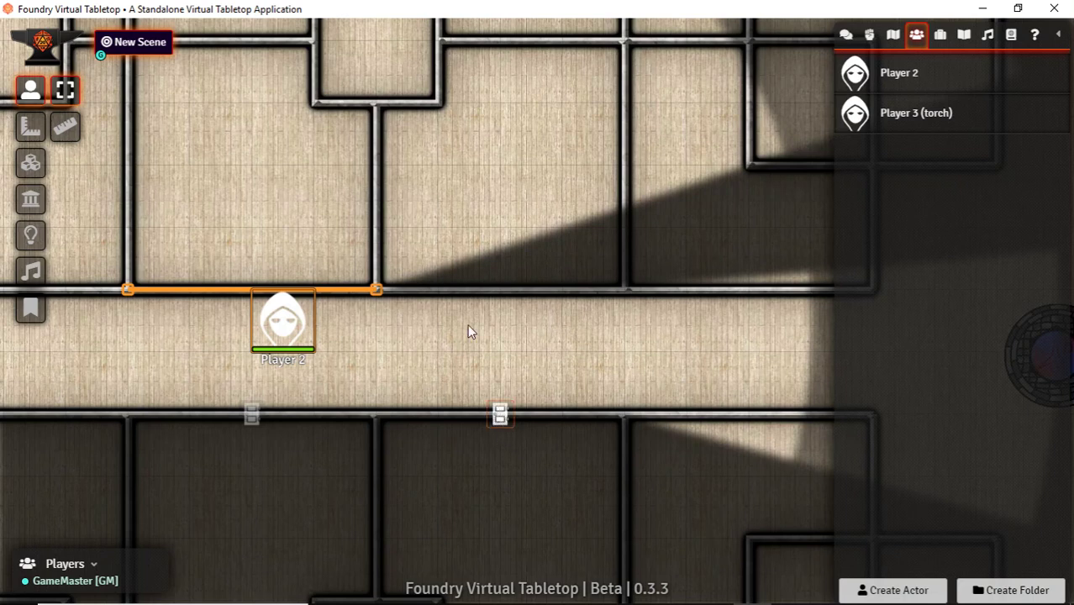
{"action": "left_click", "coordinate": [501, 415]}
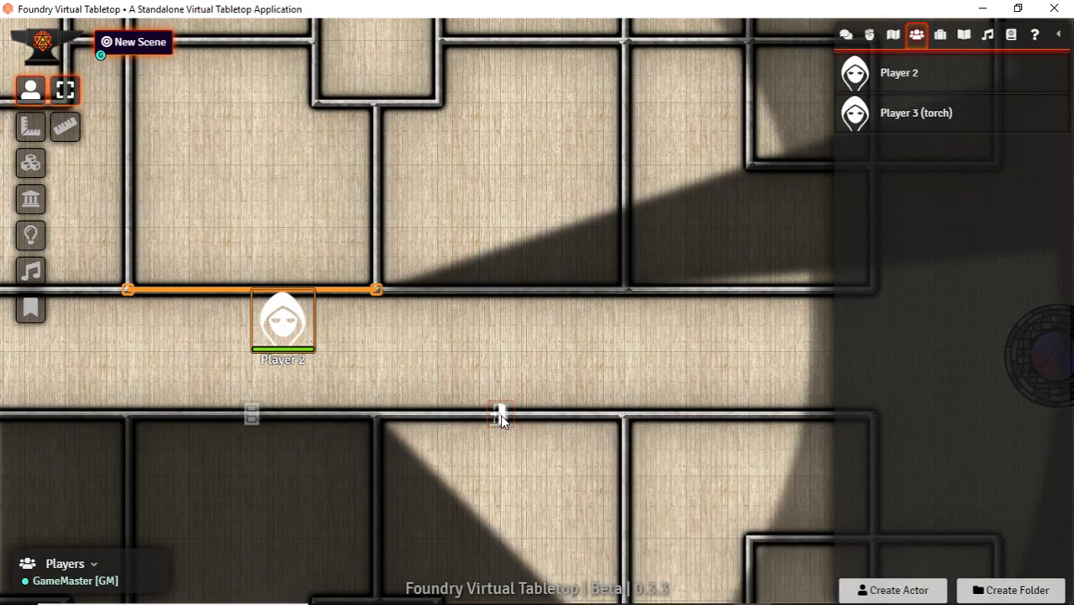
{"action": "left_click", "coordinate": [501, 415]}
Step: Lock and unlock the western door on the corridor's south side, leaving it closed
{"action": "right_click", "coordinate": [252, 415]}
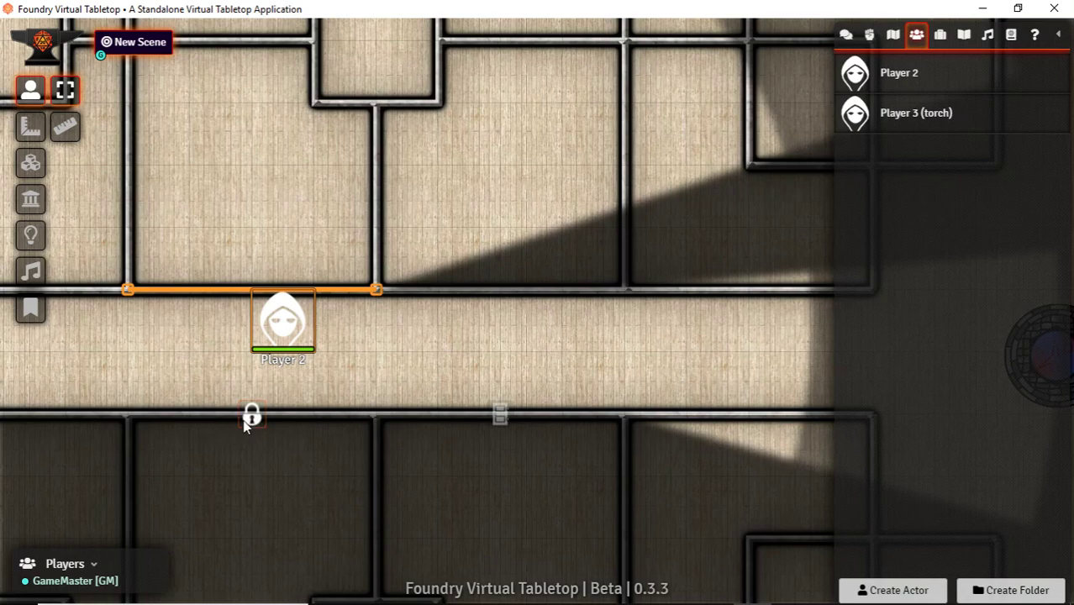
{"action": "right_click", "coordinate": [259, 416]}
{"action": "left_click", "coordinate": [253, 422]}
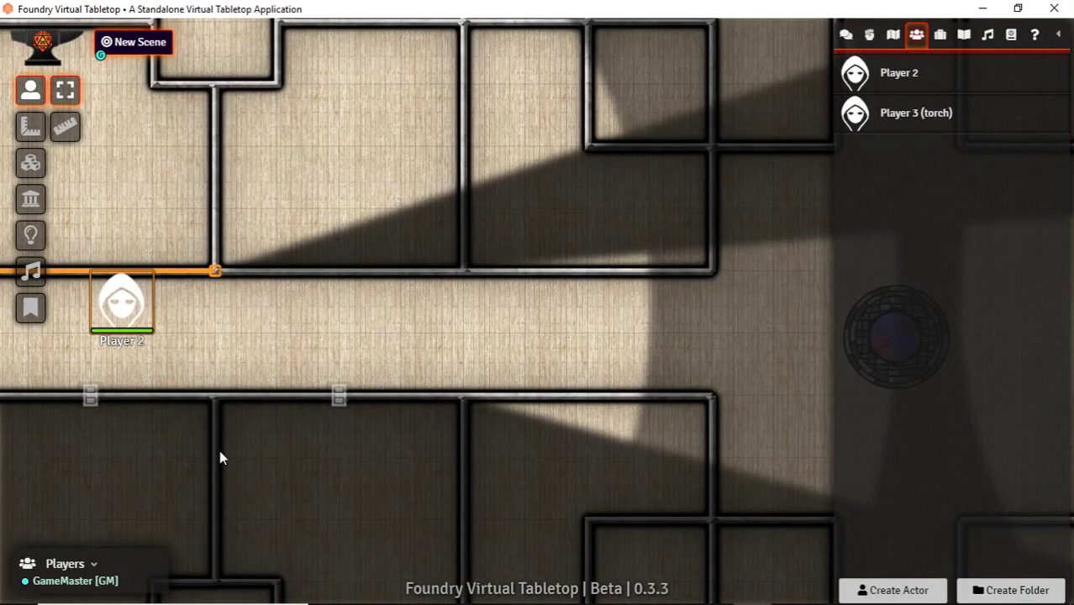
Step: Pause the game and resume it
{"action": "key", "text": "space"}
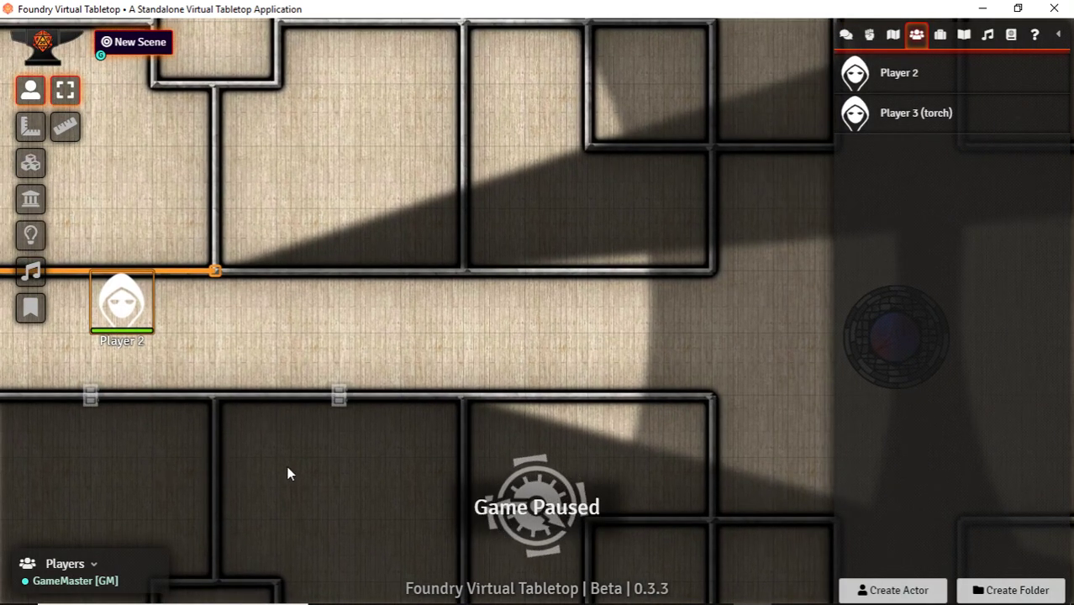
{"action": "key", "text": "space"}
Step: Draw an ambient light source in the corridor near its east end, west of the round floor feature
{"action": "scroll", "coordinate": [292, 469], "scroll_direction": "down", "scroll_amount": 5}
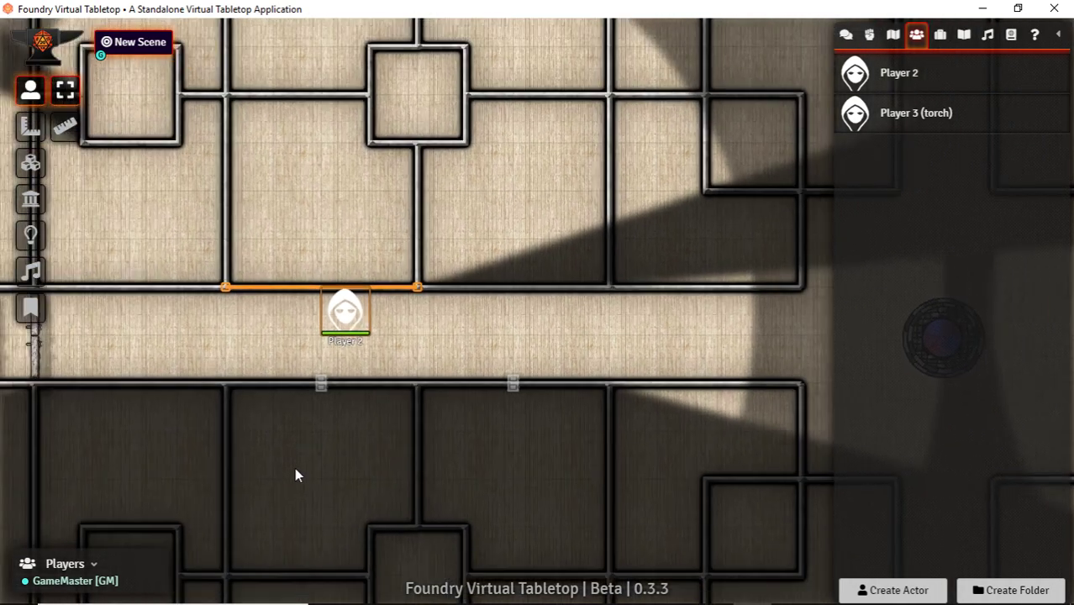
{"action": "scroll", "coordinate": [294, 476], "scroll_direction": "down", "scroll_amount": 2}
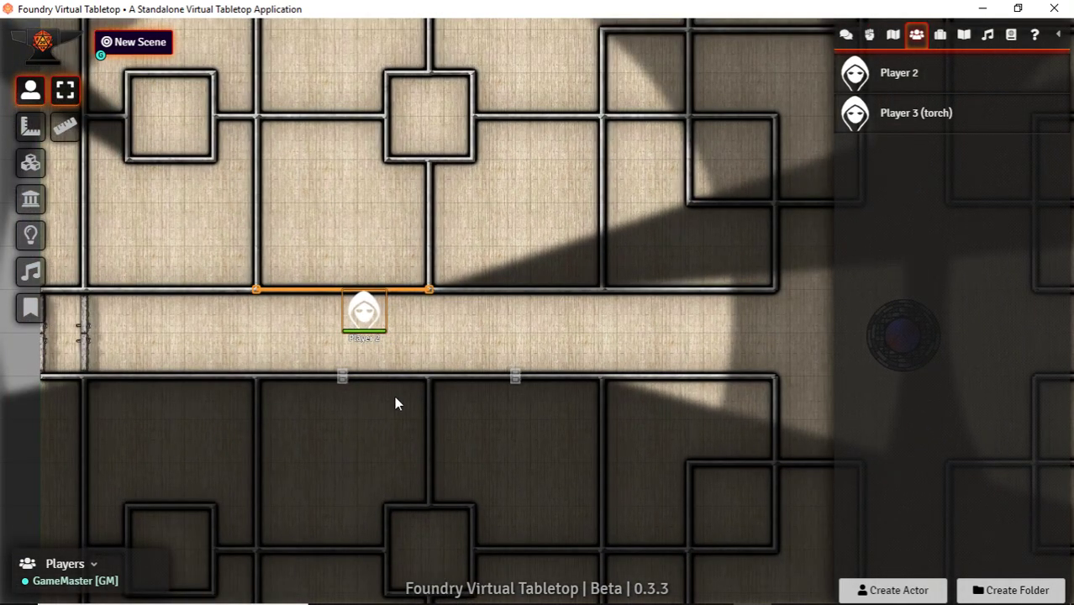
{"action": "scroll", "coordinate": [395, 402], "scroll_direction": "down", "scroll_amount": 3}
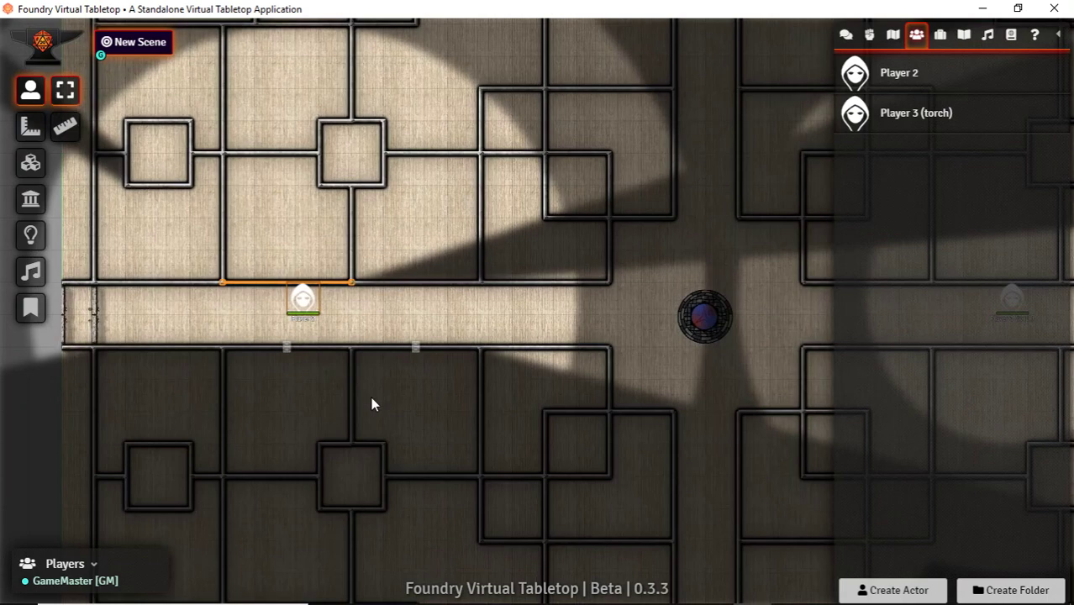
{"action": "left_click", "coordinate": [31, 200]}
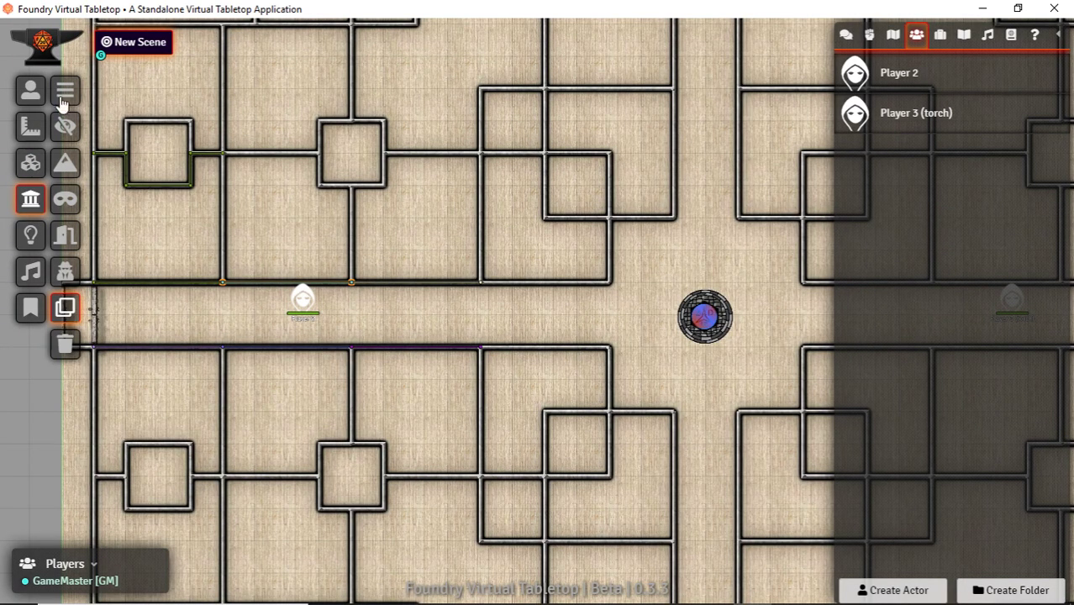
{"action": "left_click", "coordinate": [32, 238]}
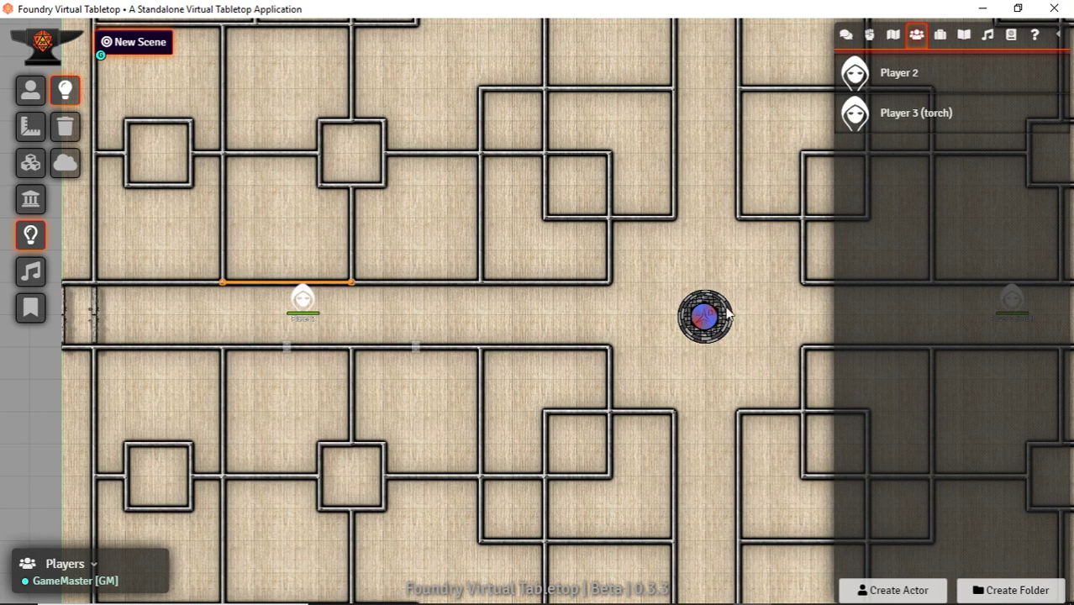
{"action": "left_click_drag", "start_coordinate": [585, 314], "coordinate": [605, 323]}
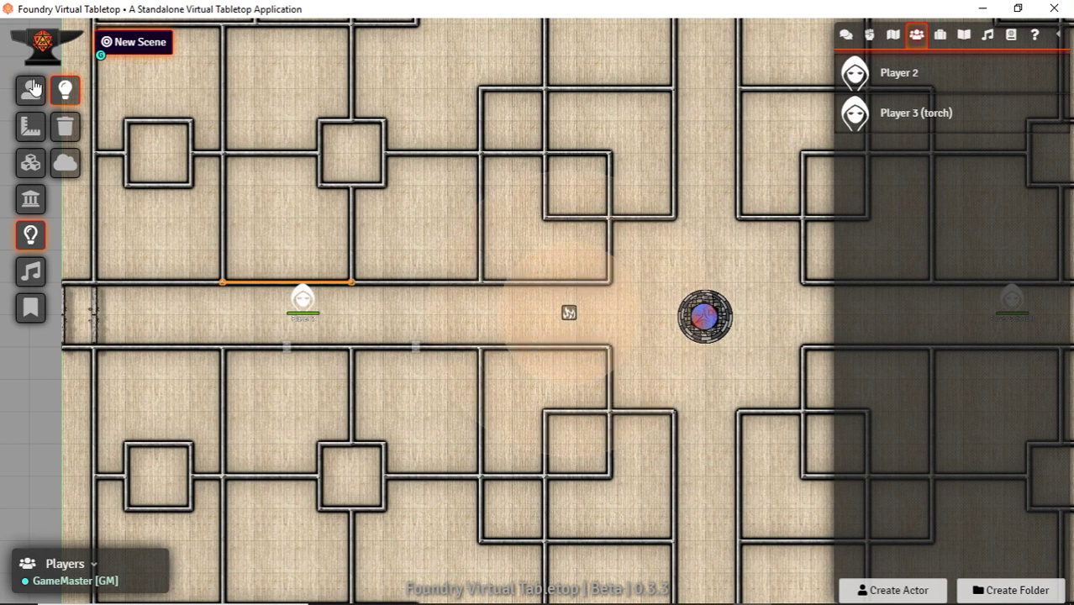
Step: Move the Player 2 token west through the entrance to outside the mansion to check its view of the corridor light
{"action": "left_click", "coordinate": [30, 89]}
{"action": "left_click", "coordinate": [310, 312]}
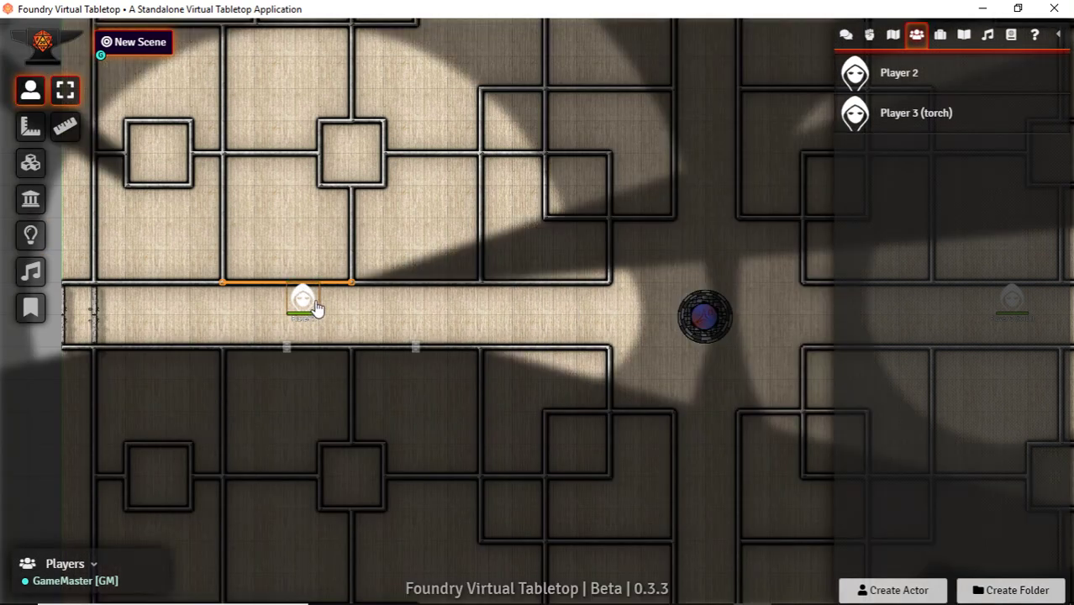
{"action": "key", "text": "Left"}
{"action": "key", "text": "Left"}
{"action": "key", "text": "Left"}
{"action": "key", "text": "Left"}
{"action": "key", "text": "Left"}
{"action": "key", "text": "Left"}
{"action": "key", "text": "Left"}
{"action": "key", "text": "Left"}
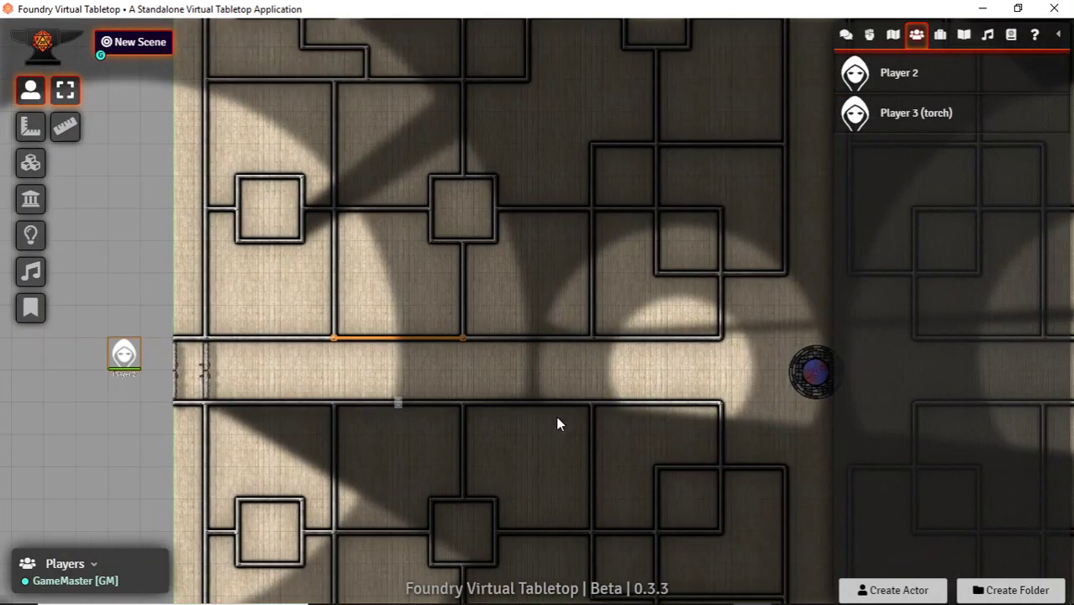
Step: Move the Player 2 token back east into the corridor, just inside the entrance, to compare its view of the light
{"action": "key", "text": "Right"}
{"action": "key", "text": "Right"}
{"action": "key", "text": "Right"}
{"action": "key", "text": "Right"}
{"action": "key", "text": "Right"}
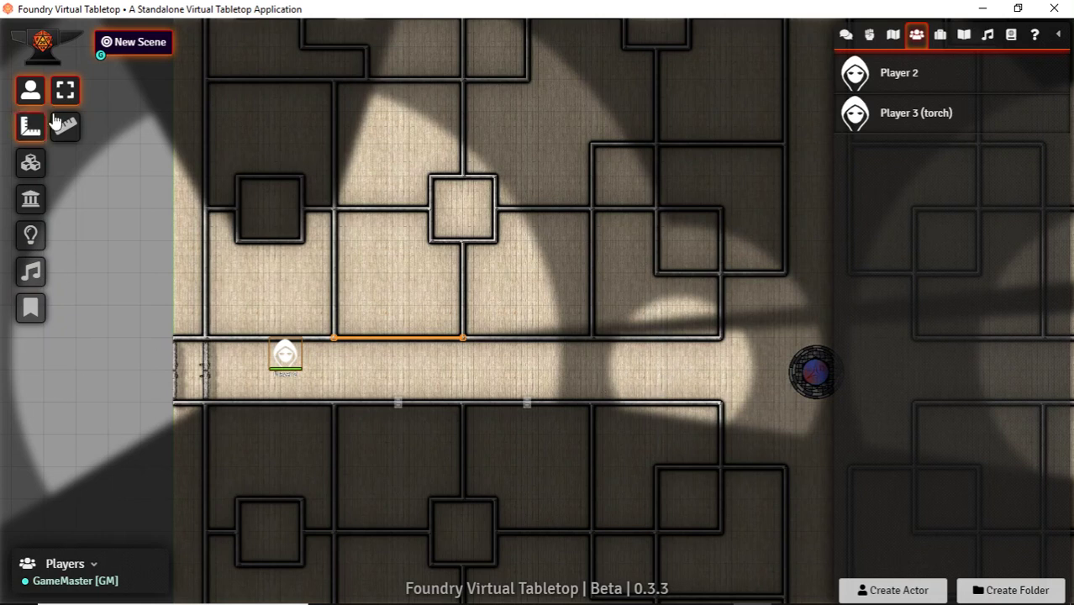
Step: Draw an ambient sound area of about 34 grid units near the corridor's east end, review its configuration and close it unsaved
{"action": "left_click", "coordinate": [32, 274]}
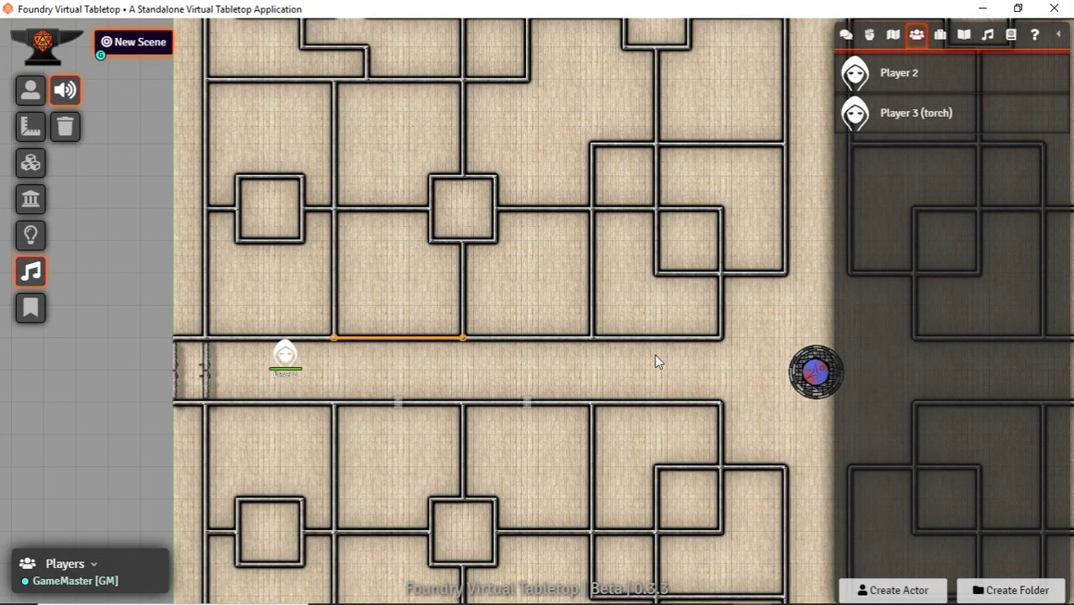
{"action": "left_click_drag", "start_coordinate": [700, 376], "coordinate": [632, 194]}
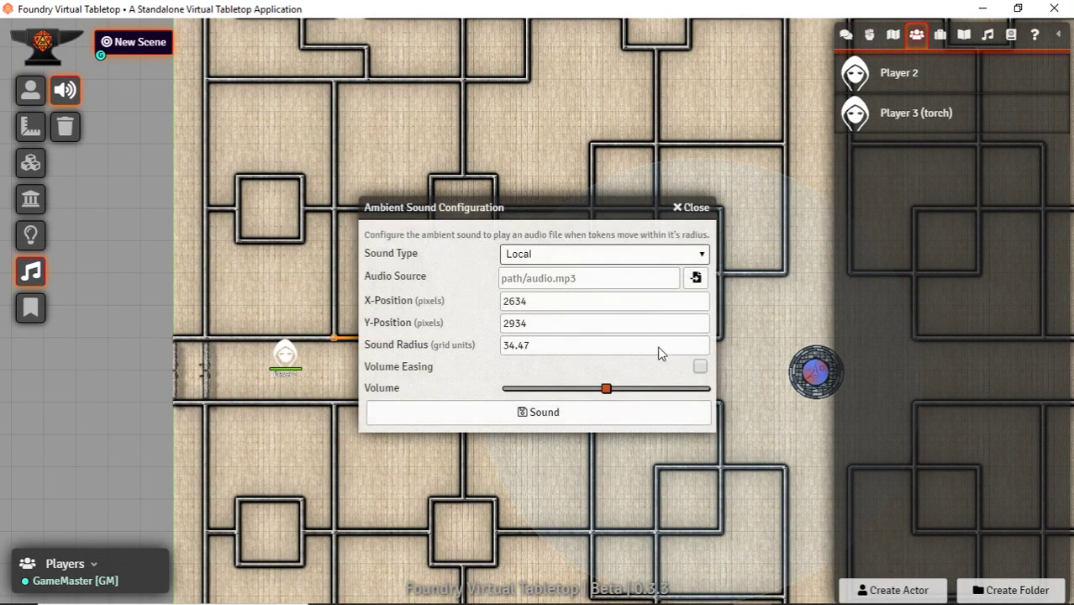
{"action": "left_click", "coordinate": [695, 208]}
{"action": "left_click_drag", "start_coordinate": [729, 418], "coordinate": [683, 375]}
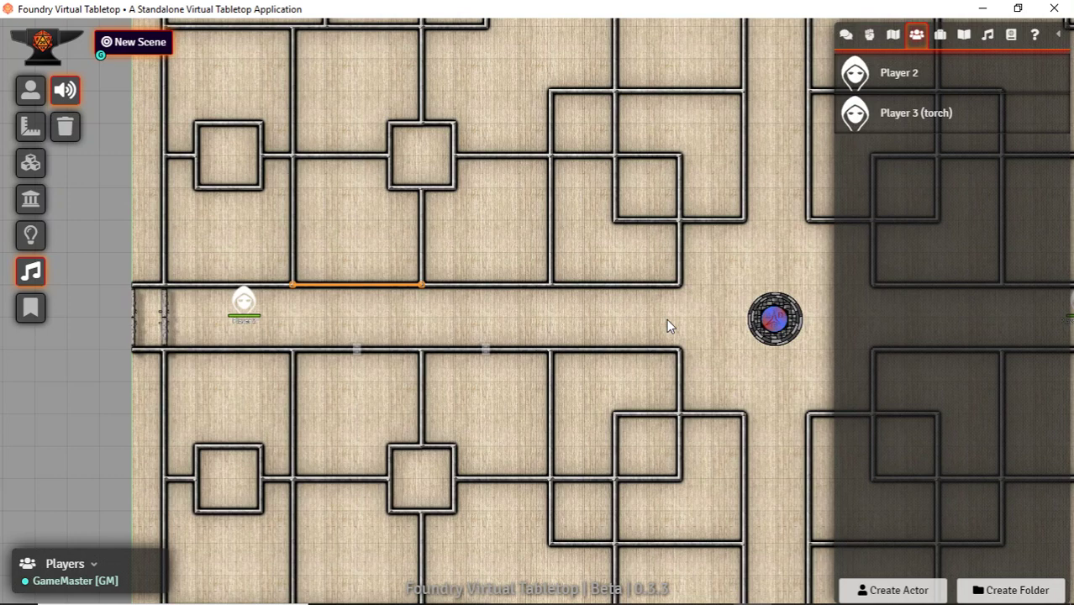
Step: Create a new journal entry and name it Riddle
{"action": "left_click", "coordinate": [30, 307]}
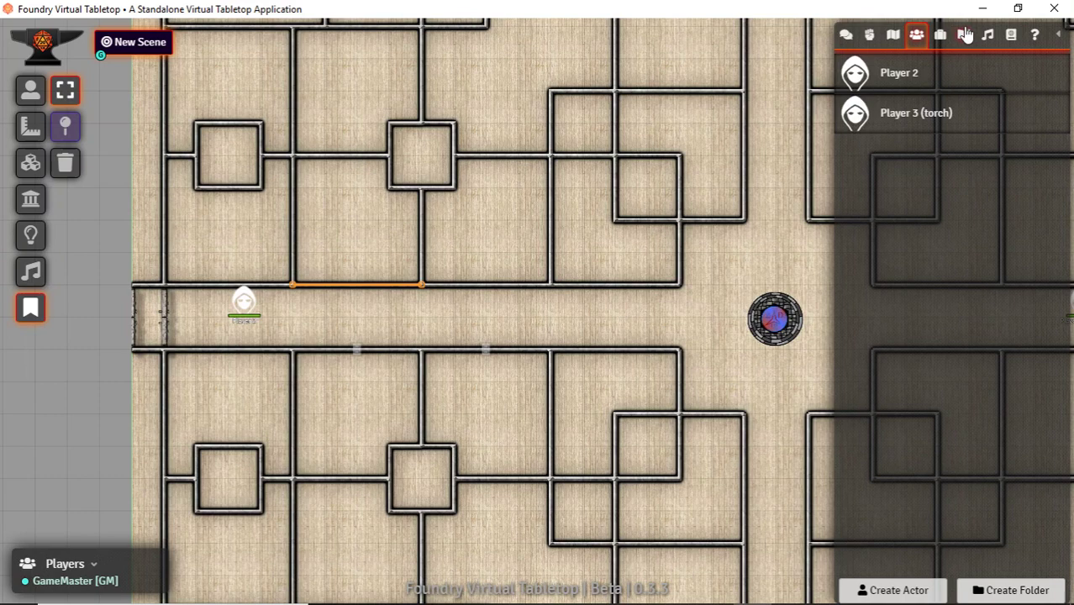
{"action": "left_click", "coordinate": [964, 35]}
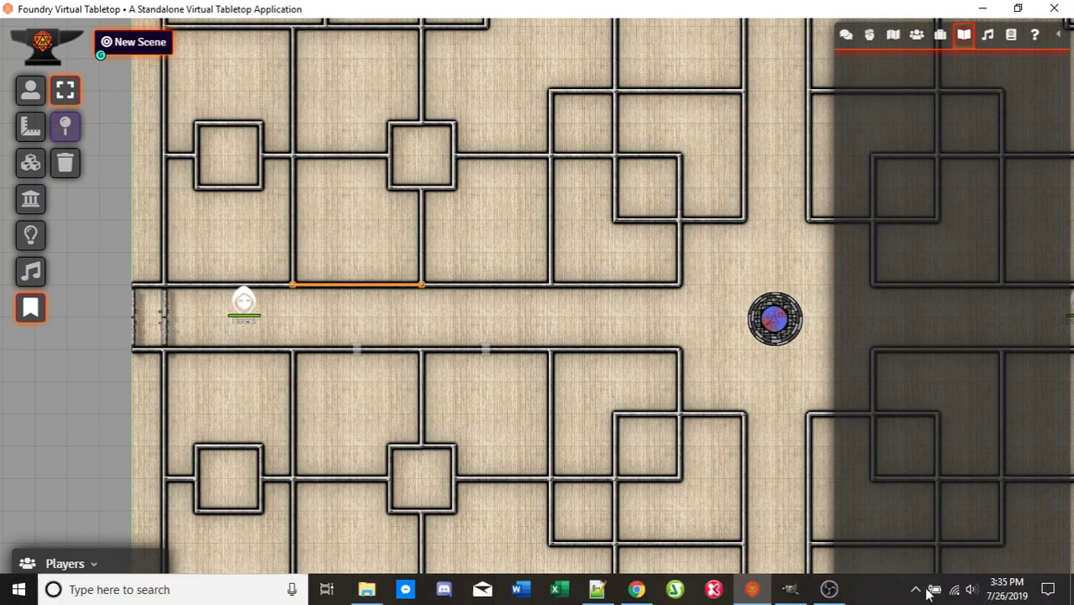
{"action": "left_click", "coordinate": [898, 591]}
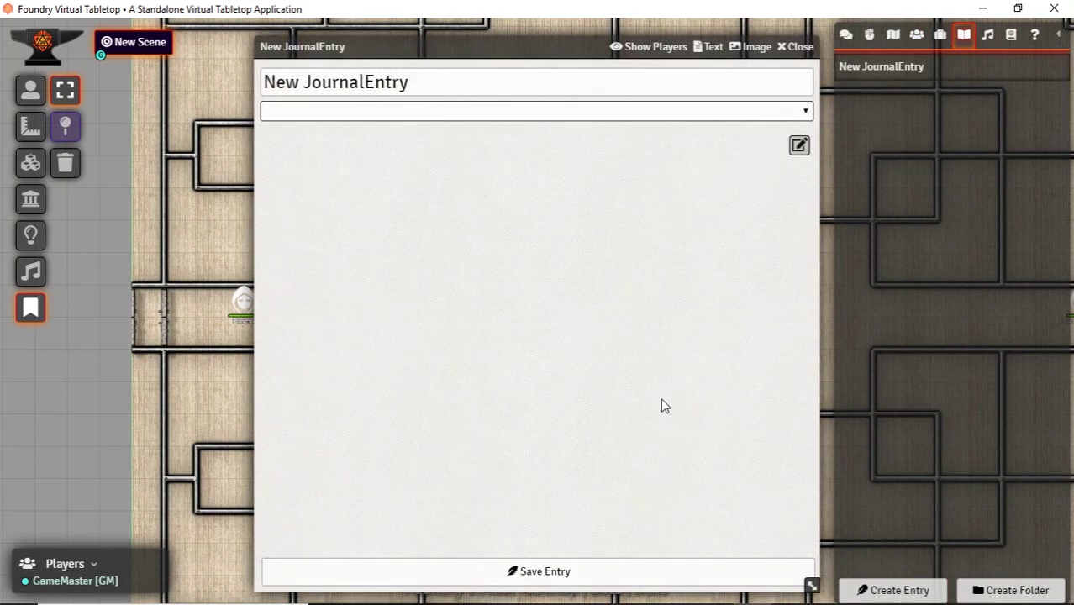
{"action": "left_click_drag", "start_coordinate": [438, 84], "coordinate": [191, 79]}
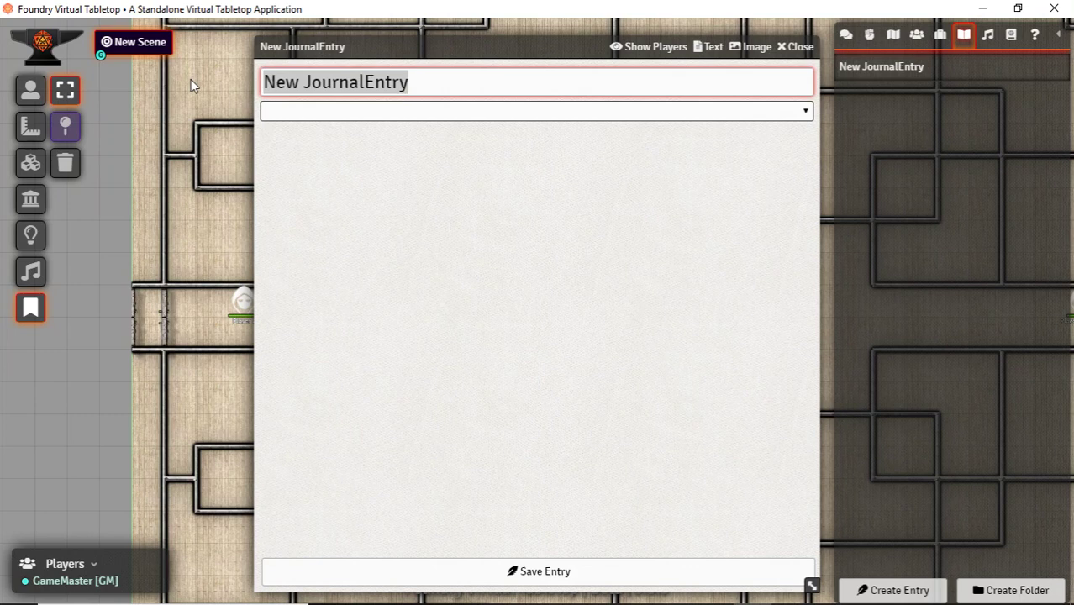
{"action": "type", "text": "Riddle"}
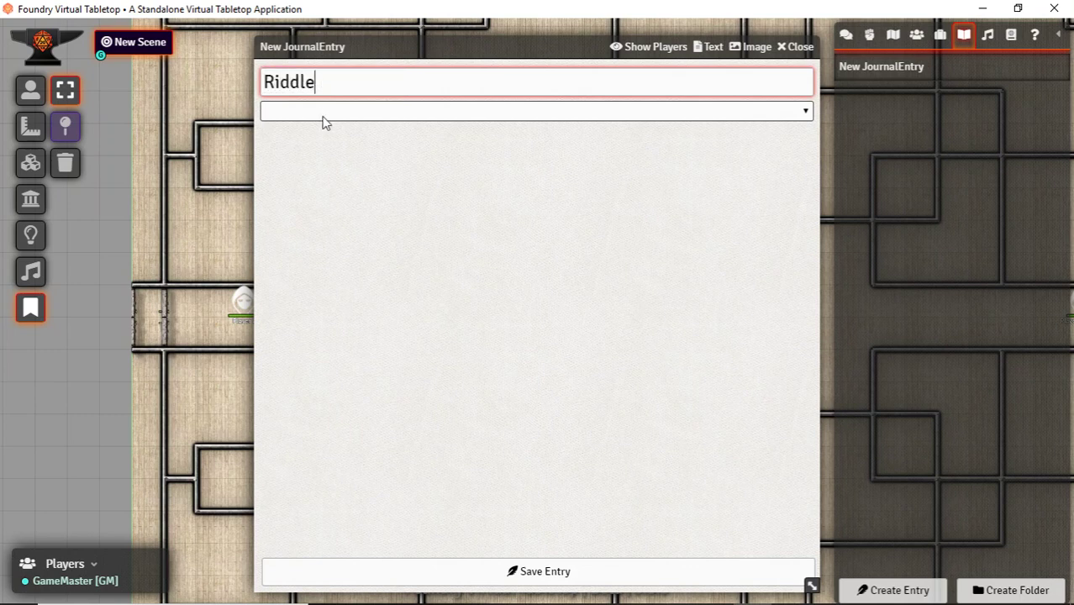
{"action": "left_click", "coordinate": [512, 571]}
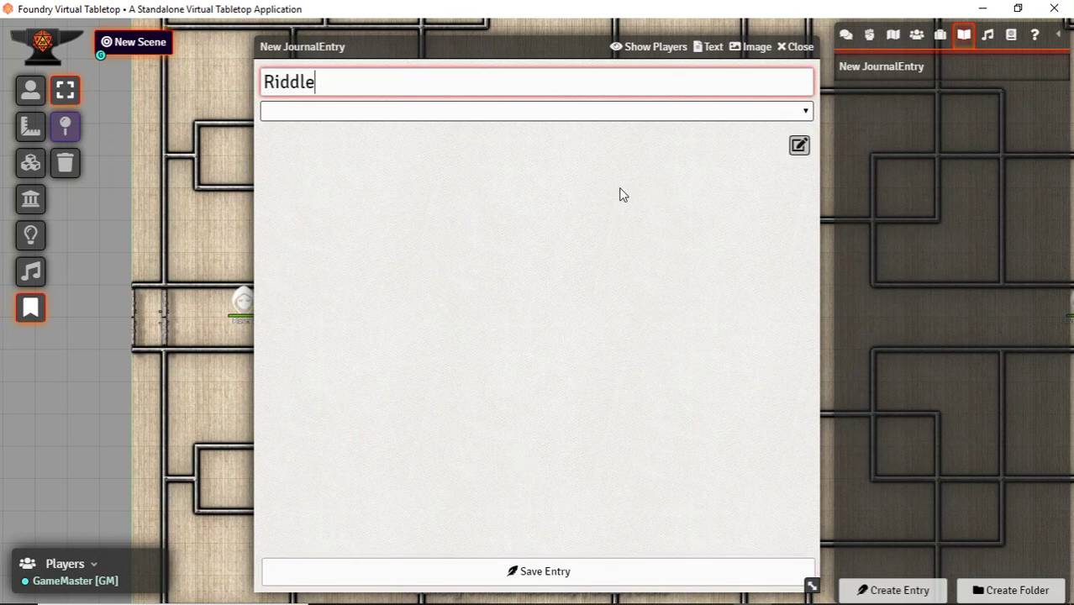
Step: Write "Riddle" in the entry's body, add a custom-format block below it containing "Answer", then save and close the entry
{"action": "left_click", "coordinate": [803, 148]}
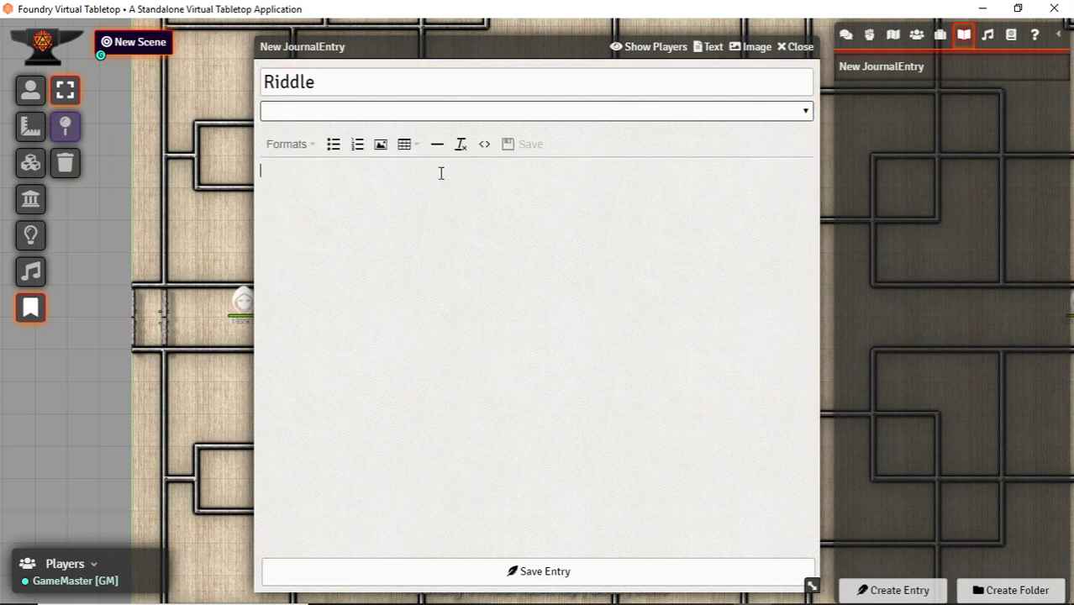
{"action": "type", "text": "Rid"}
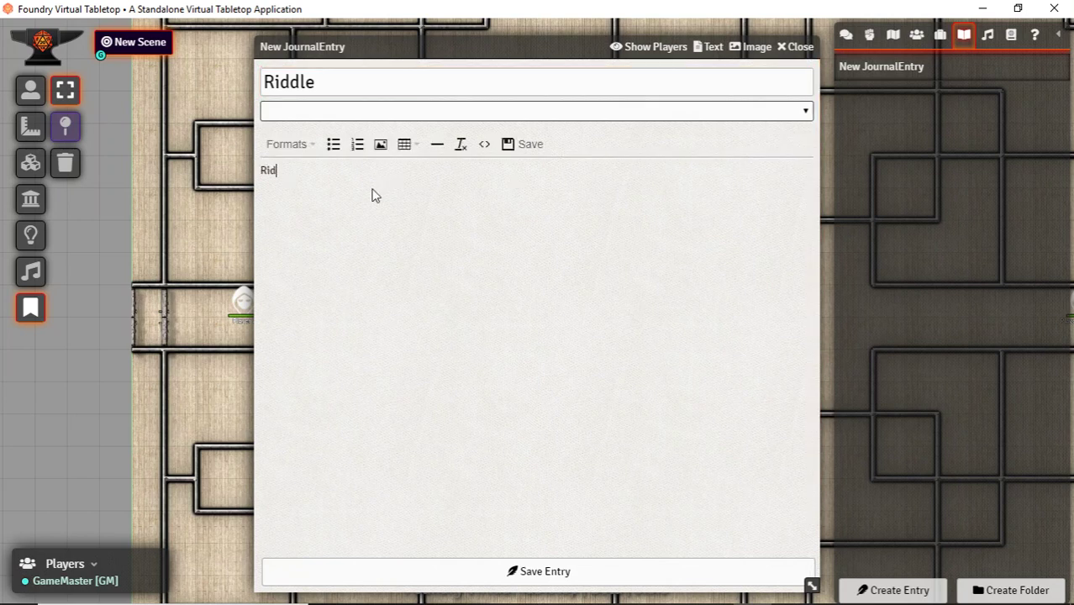
{"action": "type", "text": "dle"}
{"action": "key", "text": "Return"}
{"action": "left_click", "coordinate": [292, 147]}
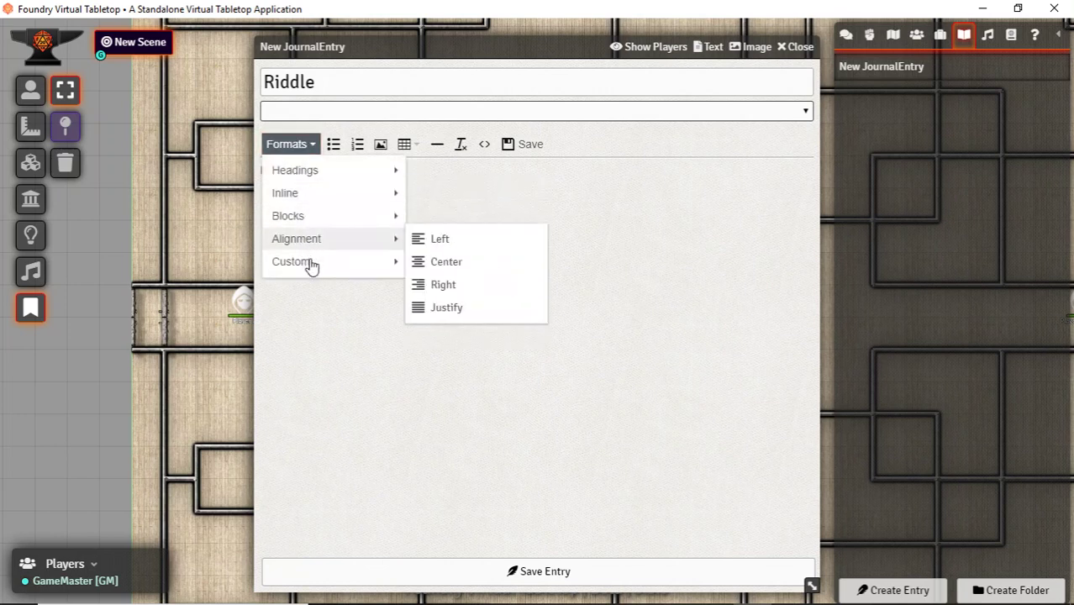
{"action": "mouse_move", "coordinate": [310, 267]}
{"action": "left_click", "coordinate": [469, 269]}
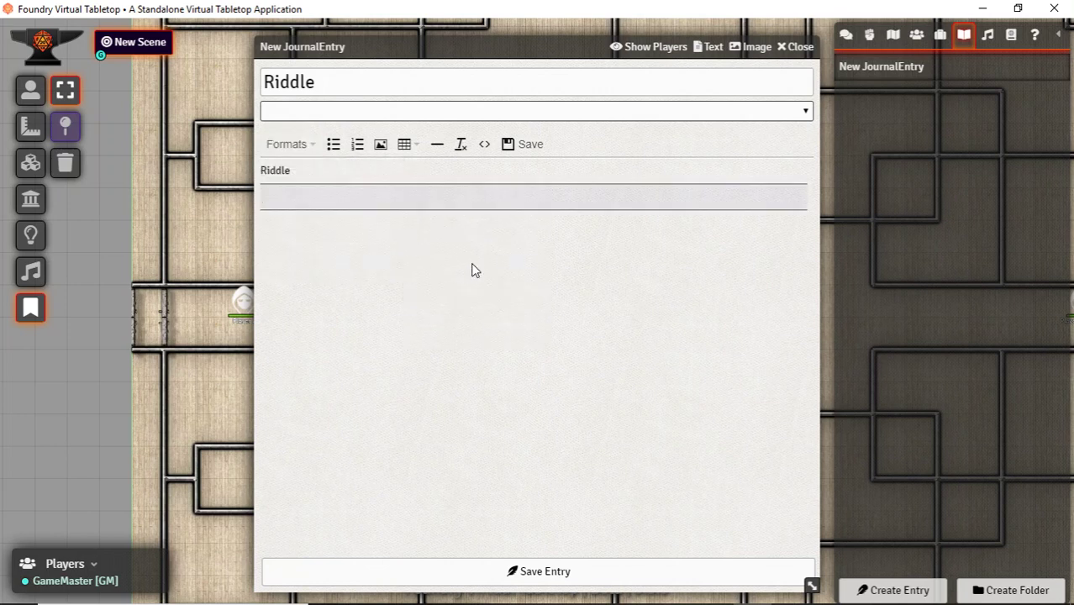
{"action": "type", "text": "Answer"}
{"action": "left_click", "coordinate": [534, 576]}
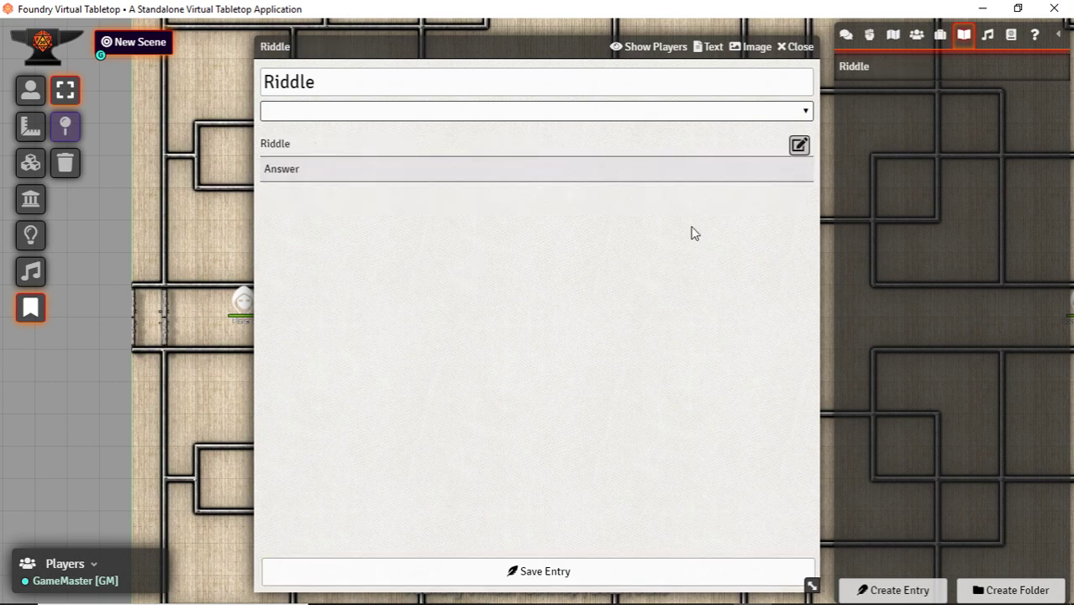
{"action": "left_click", "coordinate": [797, 46]}
Step: Drop the Riddle entry onto the corridor as a map note, review its configuration and close it without updating
{"action": "left_click_drag", "start_coordinate": [864, 73], "coordinate": [489, 351]}
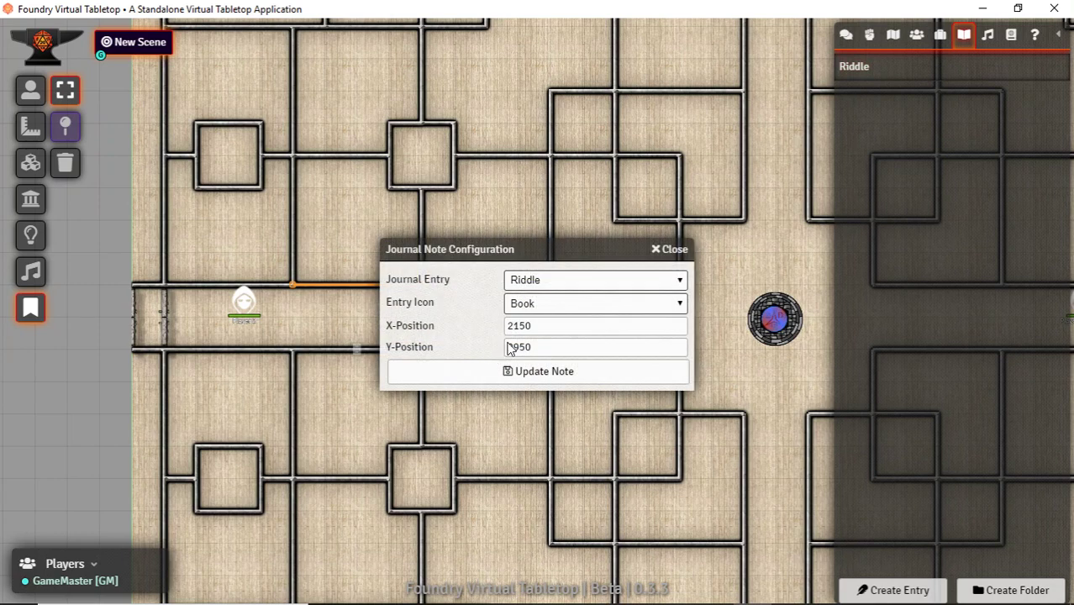
{"action": "left_click", "coordinate": [681, 249]}
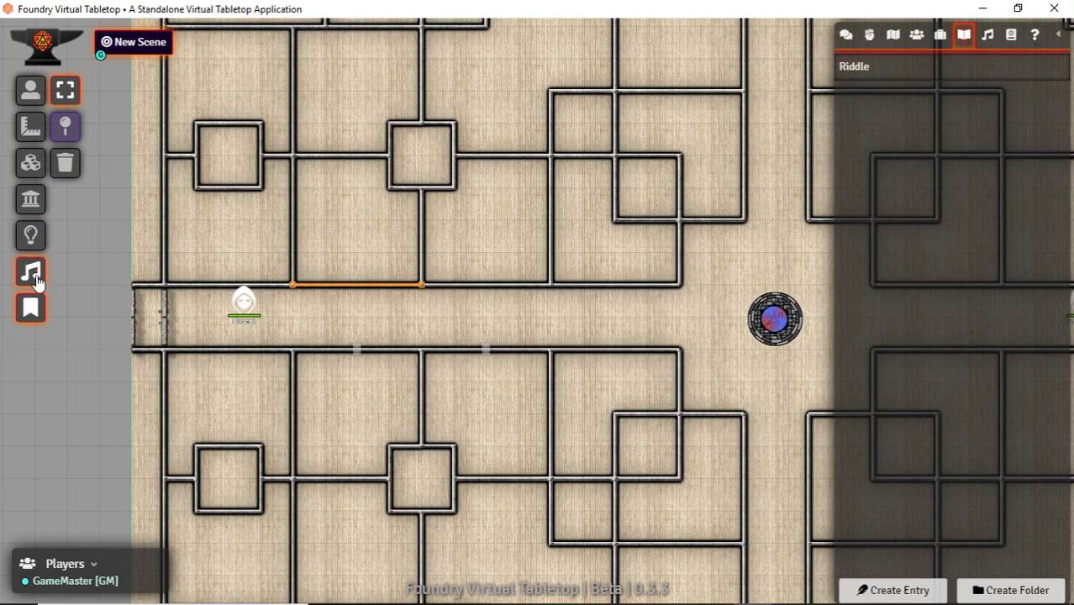
Step: Drop the Riddle journal entry onto the corridor as a map note, set its icon to Mountain and update it
{"action": "left_click_drag", "start_coordinate": [909, 67], "coordinate": [353, 353]}
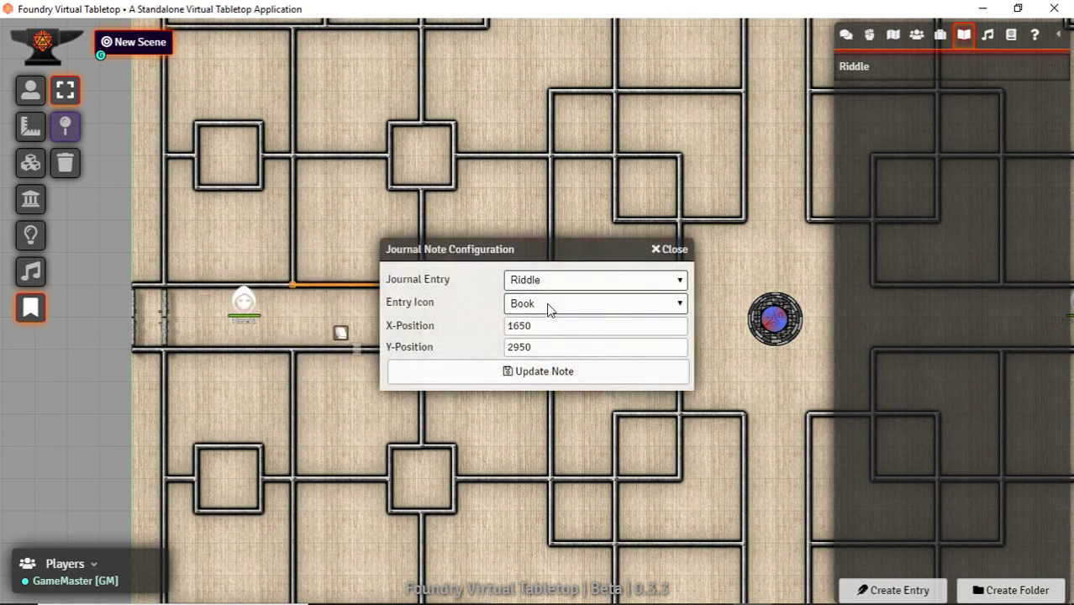
{"action": "left_click", "coordinate": [547, 309]}
{"action": "left_click", "coordinate": [545, 398]}
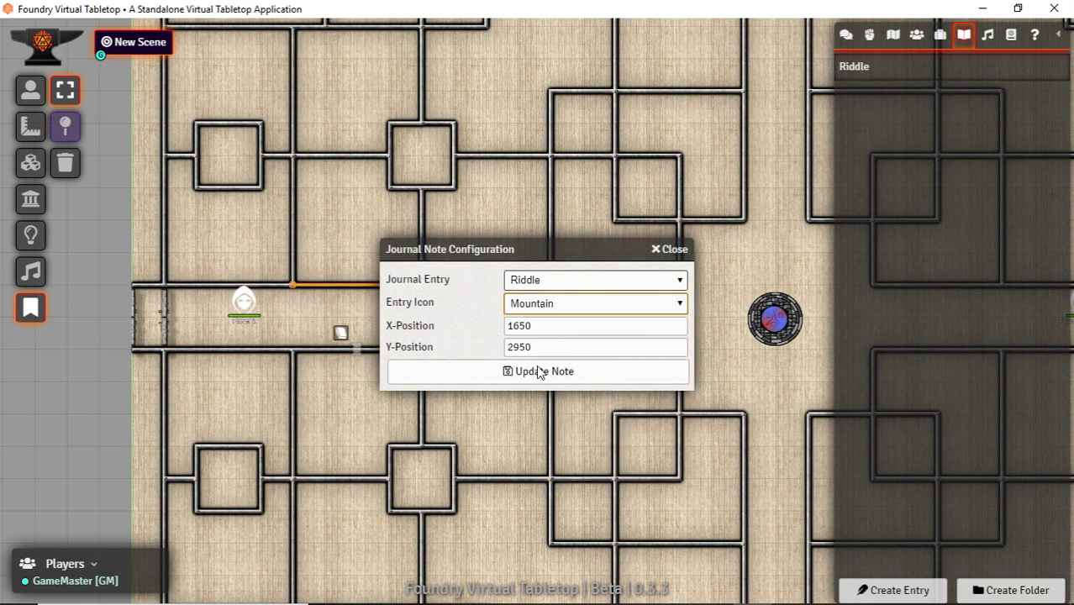
{"action": "left_click", "coordinate": [533, 382]}
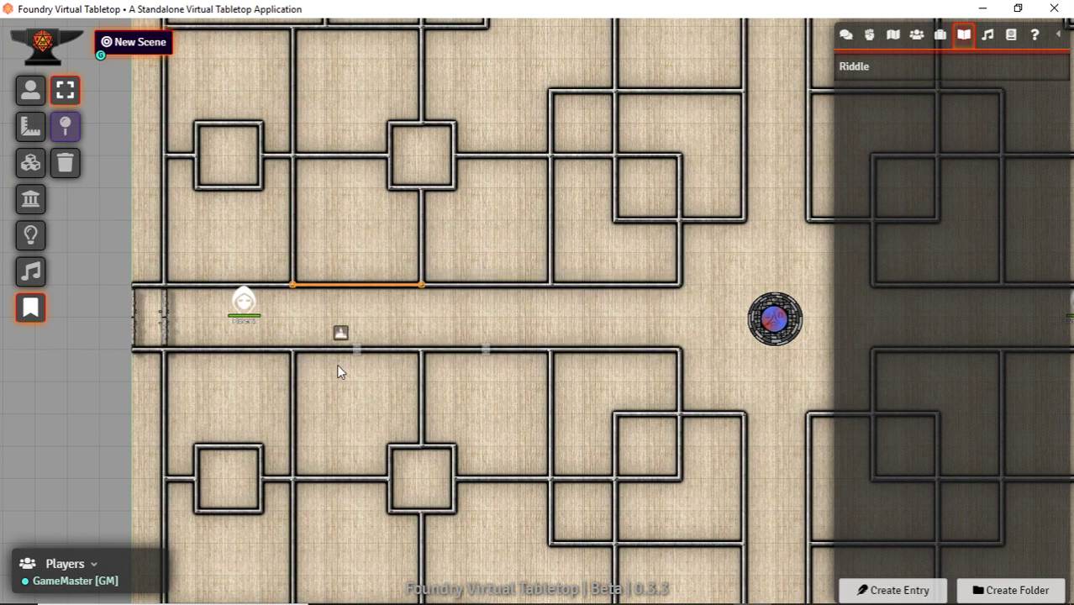
Step: Open the Riddle entry from its note on the map using the token controls, read it and close it
{"action": "scroll", "coordinate": [337, 364], "scroll_direction": "up", "scroll_amount": 8}
{"action": "left_click_drag", "start_coordinate": [224, 317], "coordinate": [349, 332]}
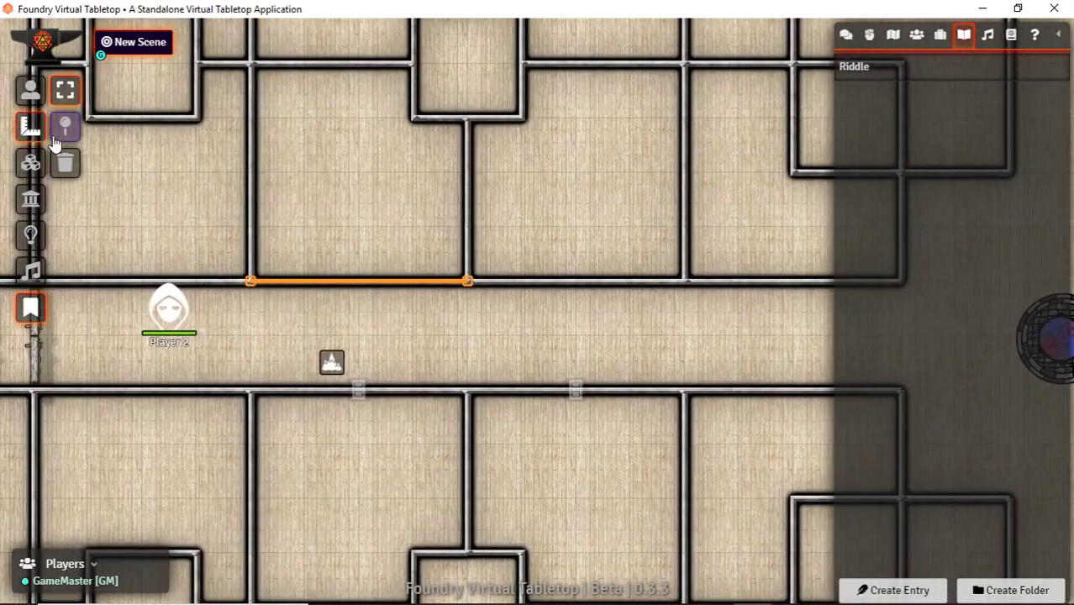
{"action": "left_click", "coordinate": [30, 90]}
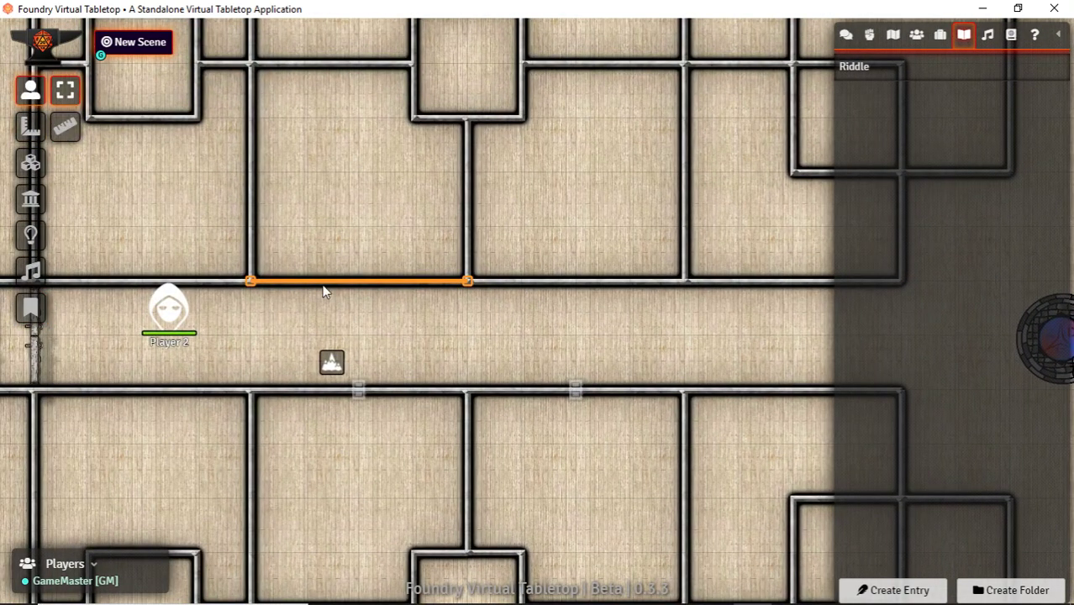
{"action": "double_click", "coordinate": [331, 363]}
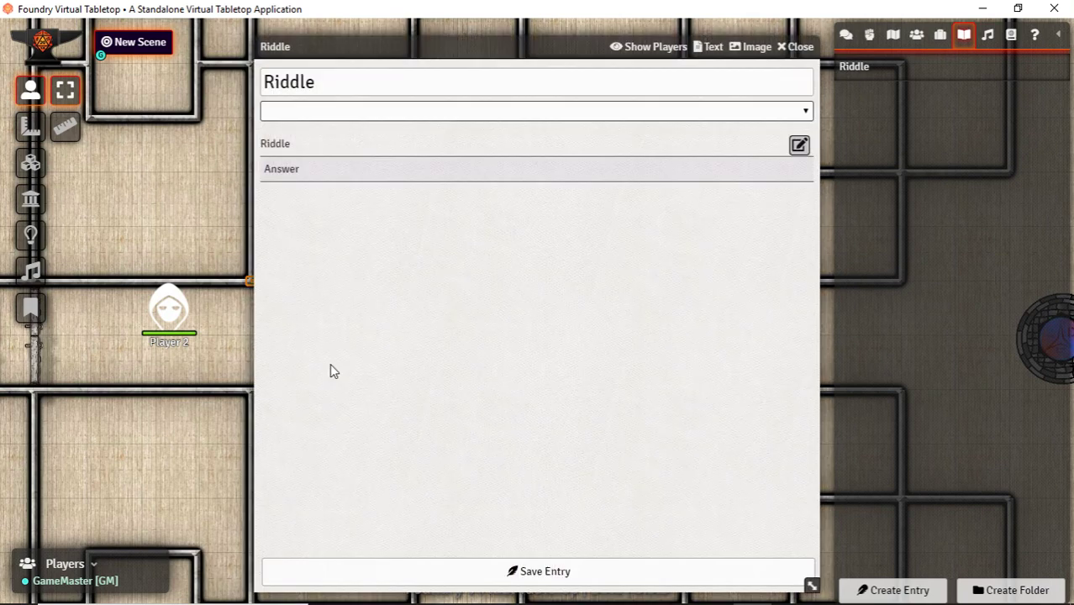
{"action": "left_click", "coordinate": [796, 48]}
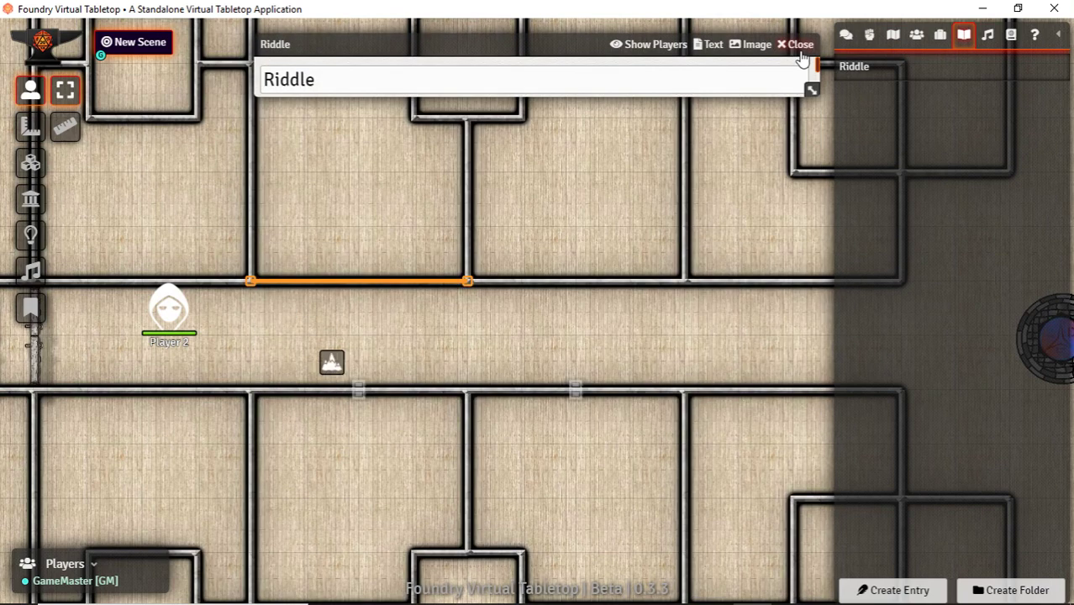
{"action": "scroll", "coordinate": [247, 383], "scroll_direction": "down", "scroll_amount": 5}
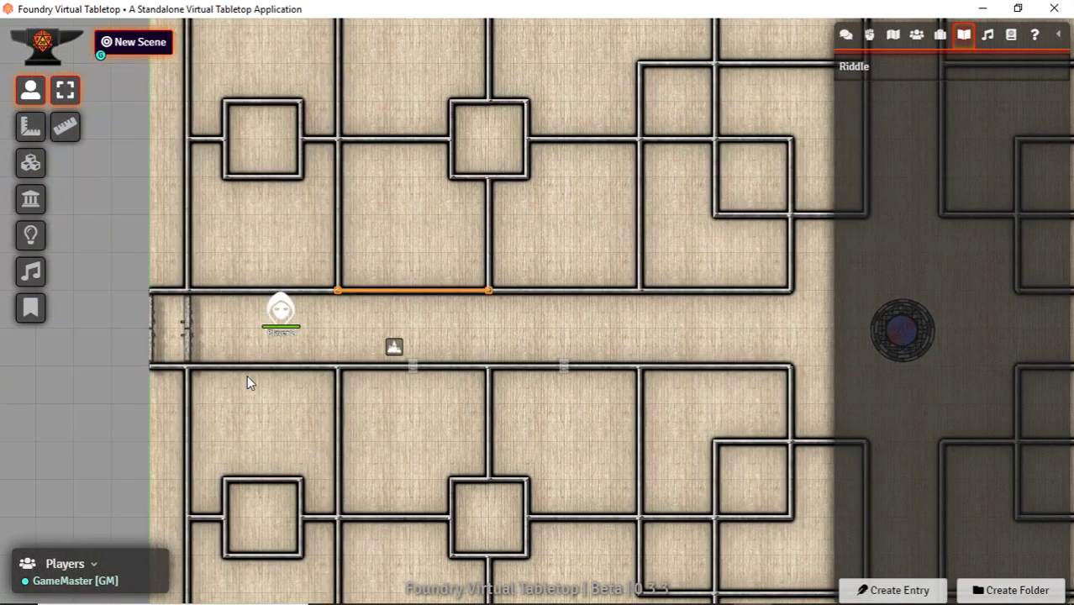
{"action": "double_click", "coordinate": [394, 349]}
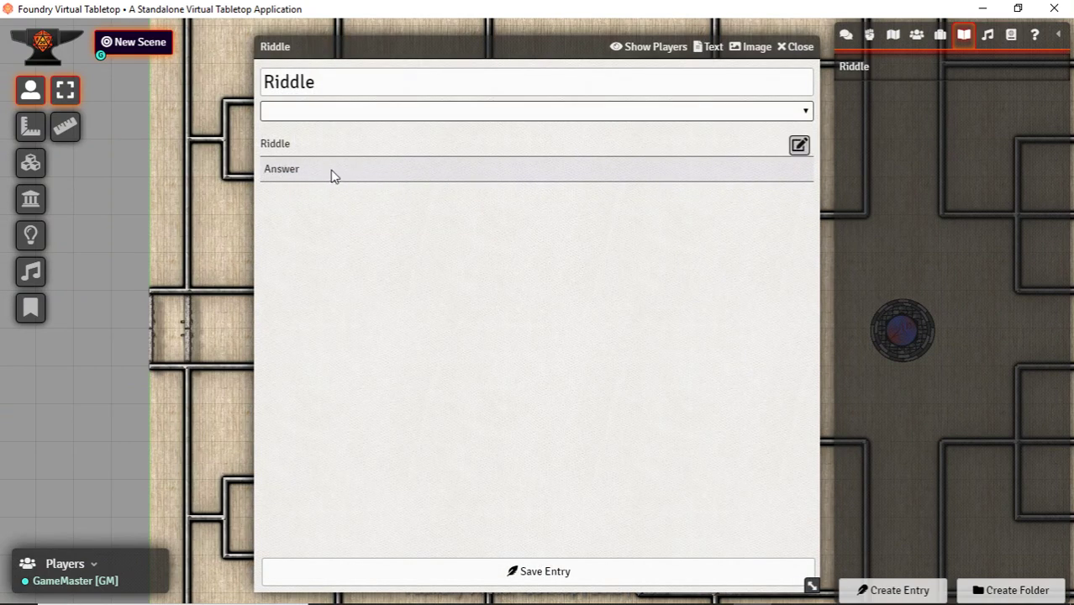
{"action": "left_click", "coordinate": [794, 48]}
Step: Review the Riddle entry's default and per-player permissions and close them without updating
{"action": "right_click", "coordinate": [873, 65]}
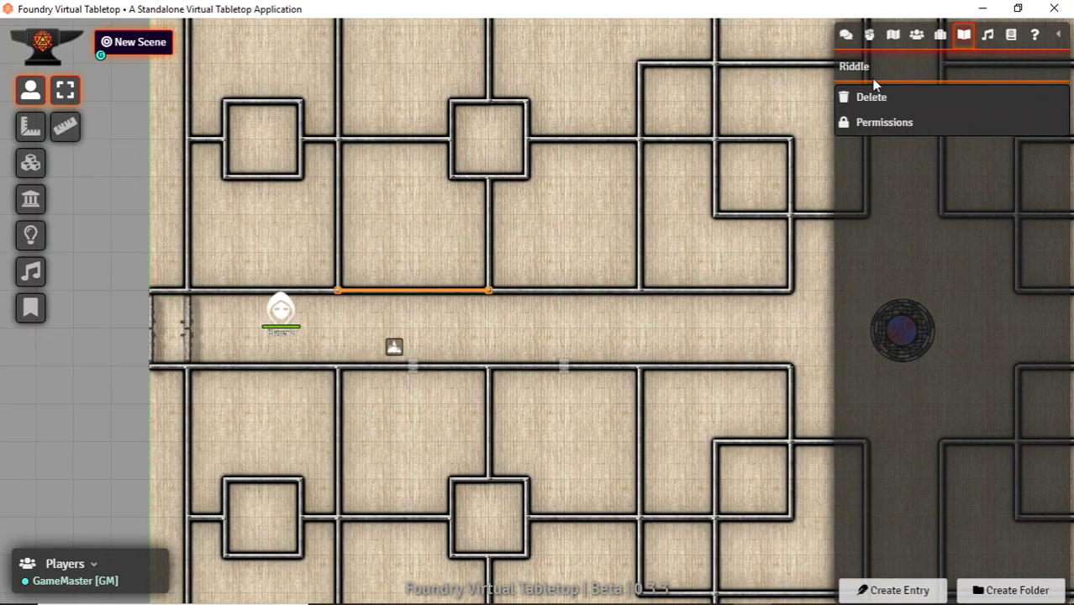
{"action": "left_click", "coordinate": [888, 120]}
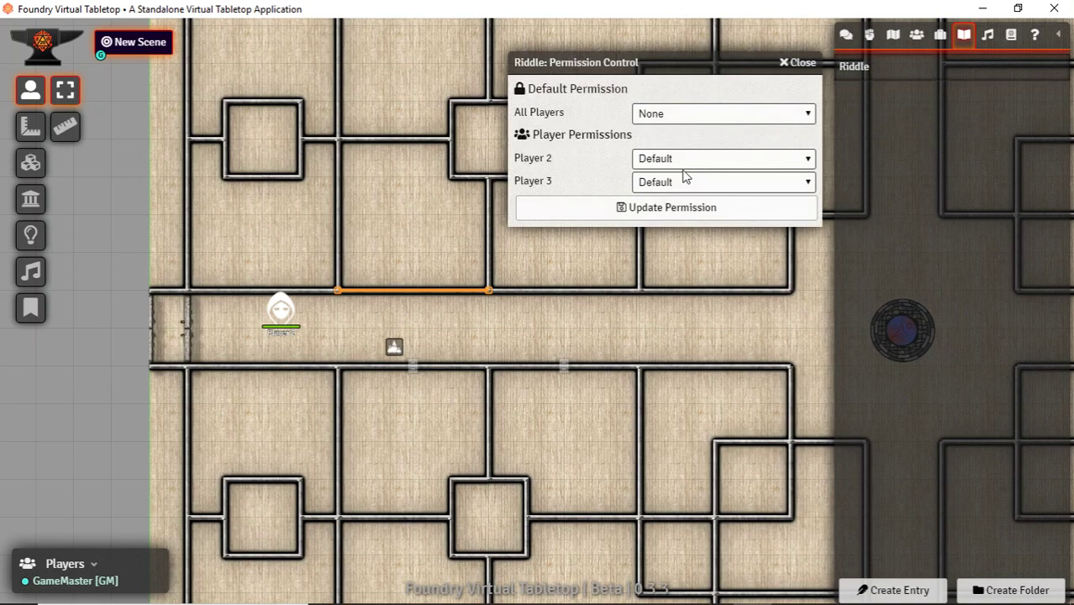
{"action": "left_click", "coordinate": [802, 66]}
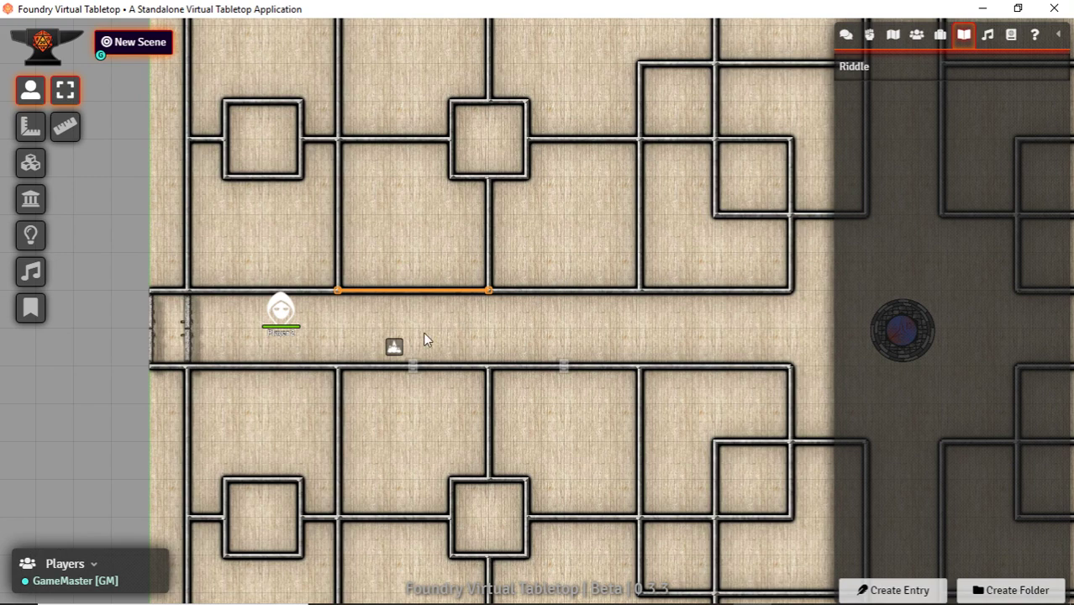
Step: Draw a tile 200 pixels wide along the corridor, review its configuration and close it without updating
{"action": "left_click", "coordinate": [30, 164]}
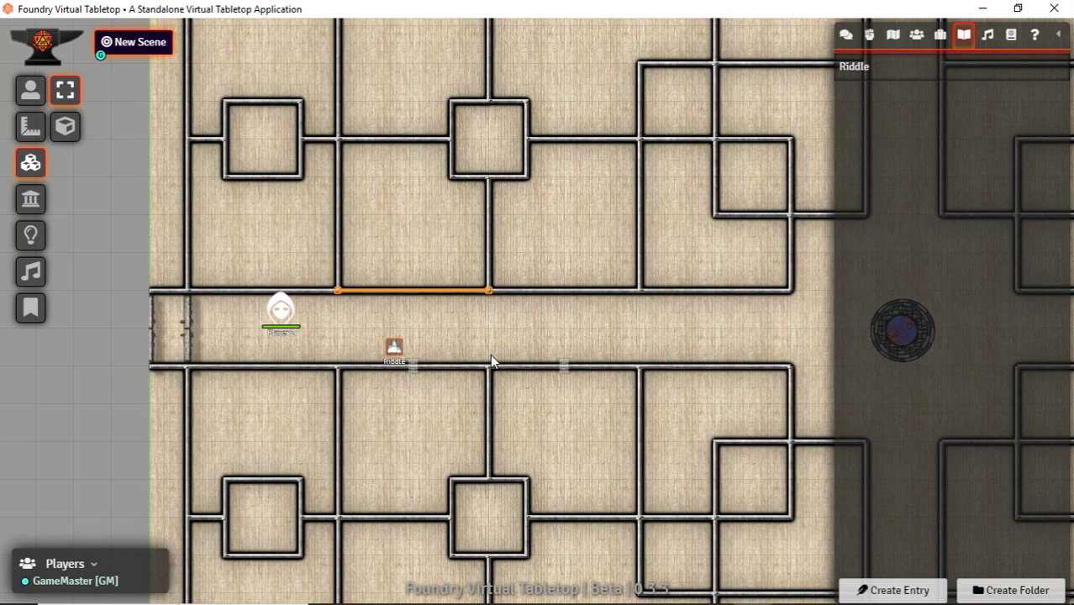
{"action": "left_click_drag", "start_coordinate": [486, 358], "coordinate": [504, 282]}
{"action": "left_click_drag", "start_coordinate": [598, 261], "coordinate": [593, 244]}
{"action": "left_click", "coordinate": [65, 126]}
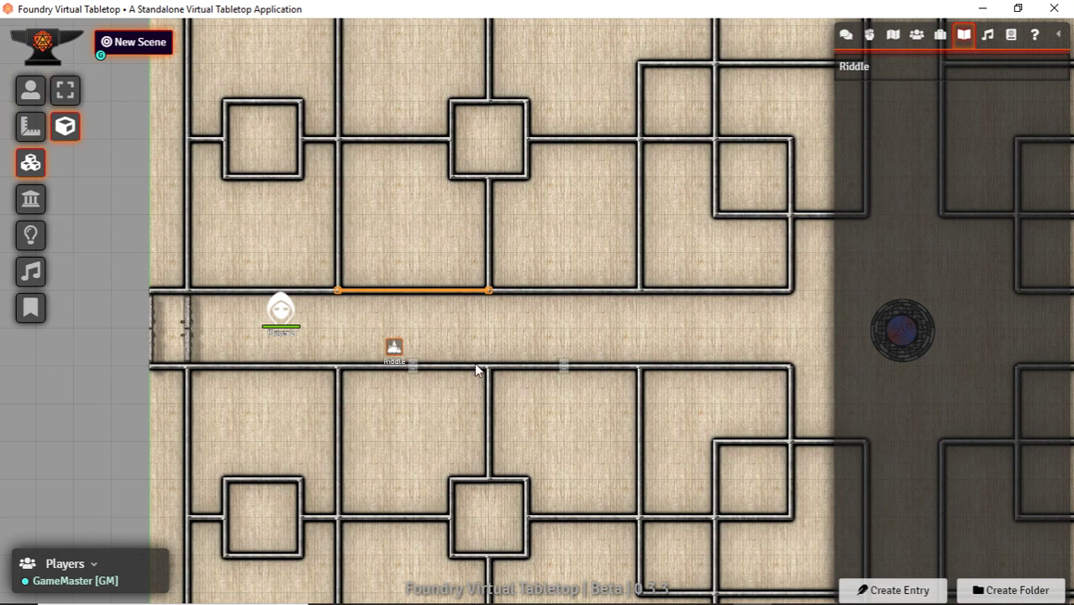
{"action": "left_click_drag", "start_coordinate": [476, 370], "coordinate": [576, 293]}
{"action": "left_click", "coordinate": [528, 266]}
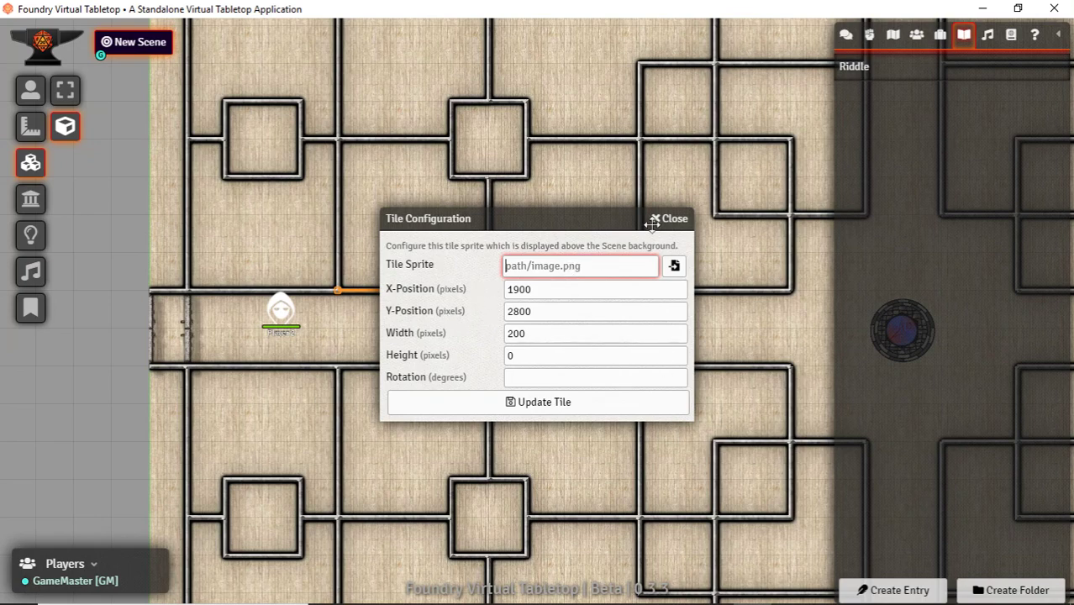
{"action": "left_click", "coordinate": [679, 219]}
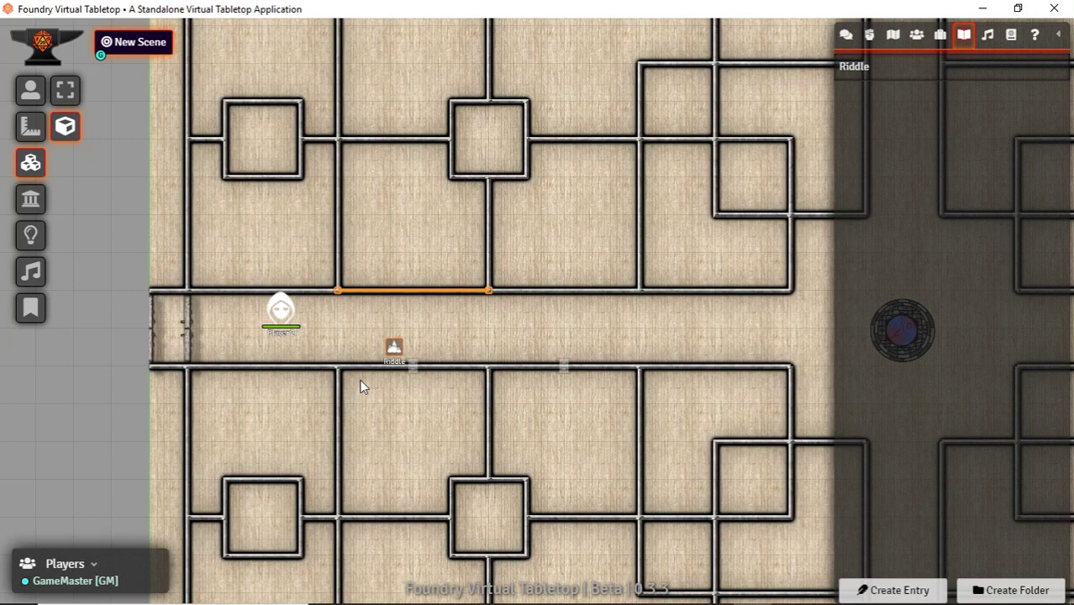
Step: Draw circle, cone and rectangle measured templates over the corridor and nearby rooms, and clear all templates from the scene
{"action": "left_click", "coordinate": [31, 129]}
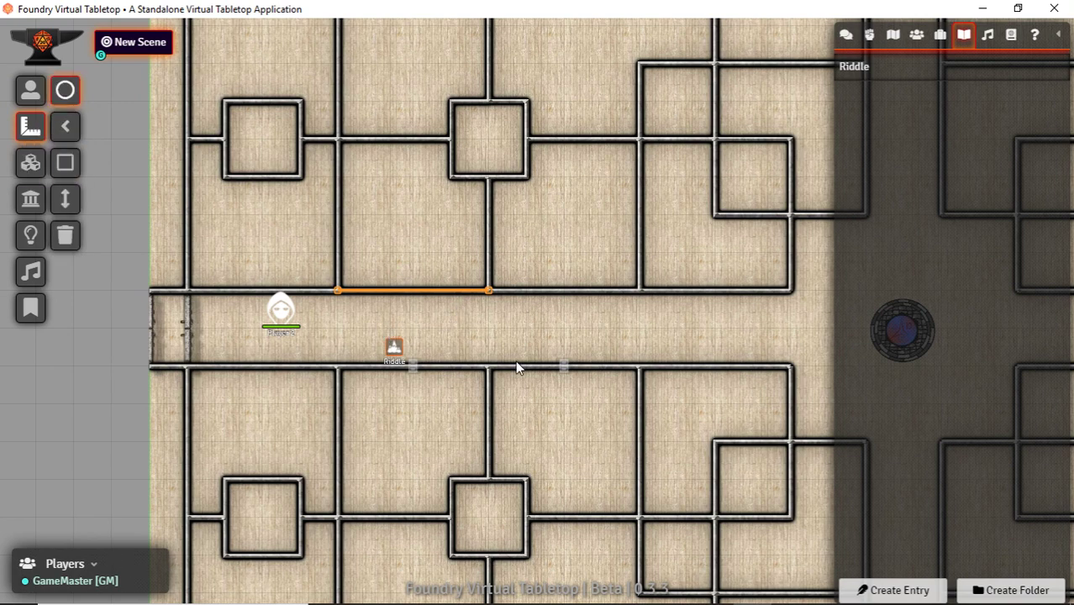
{"action": "left_click_drag", "start_coordinate": [375, 327], "coordinate": [126, 113]}
{"action": "left_click", "coordinate": [65, 126]}
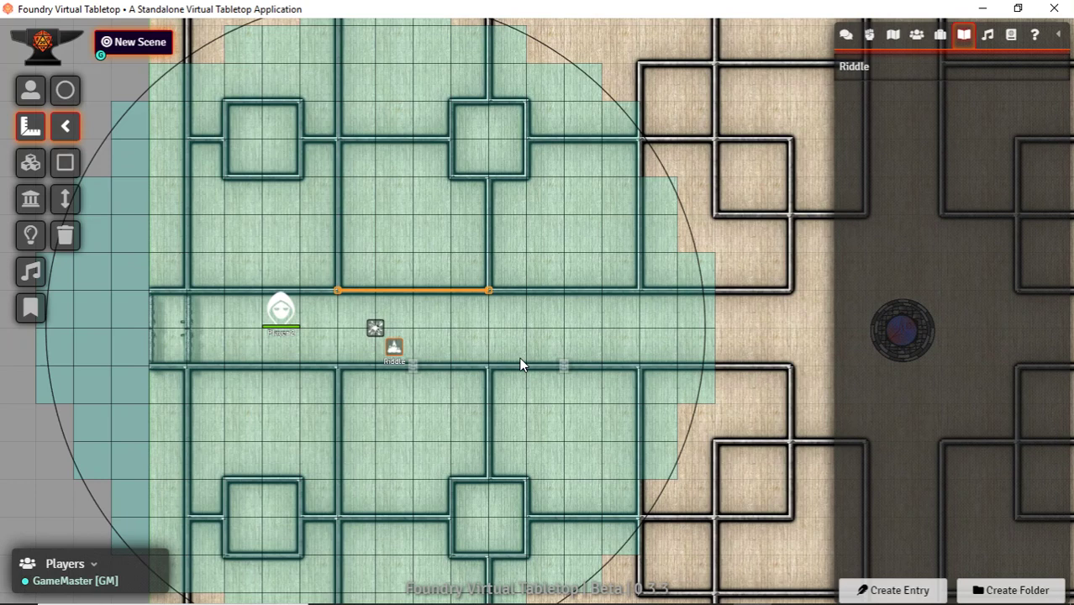
{"action": "left_click_drag", "start_coordinate": [527, 366], "coordinate": [681, 245]}
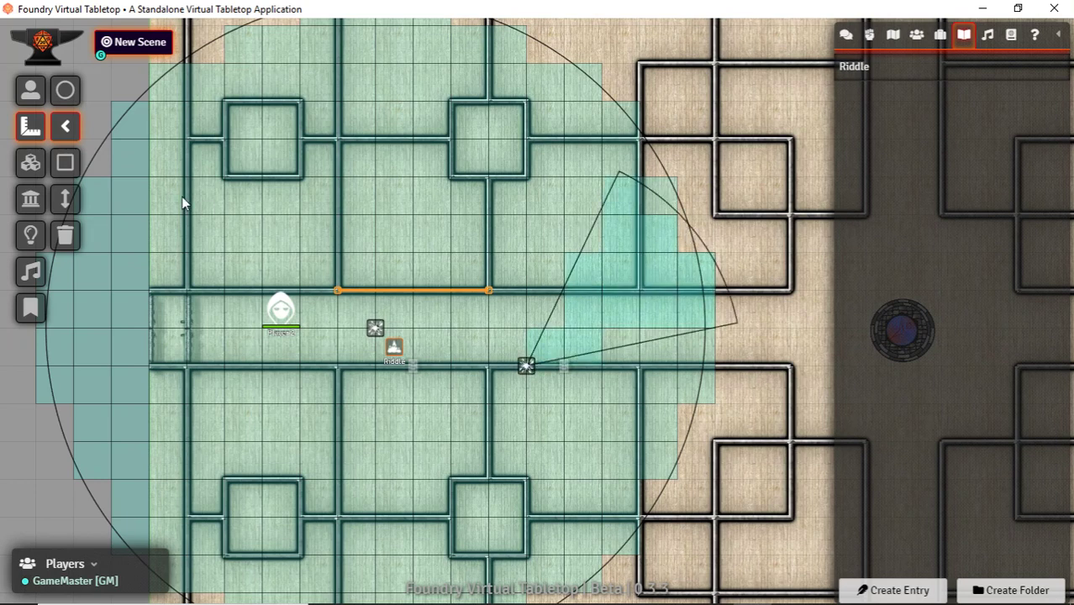
{"action": "left_click", "coordinate": [64, 162]}
{"action": "left_click_drag", "start_coordinate": [397, 254], "coordinate": [468, 120]}
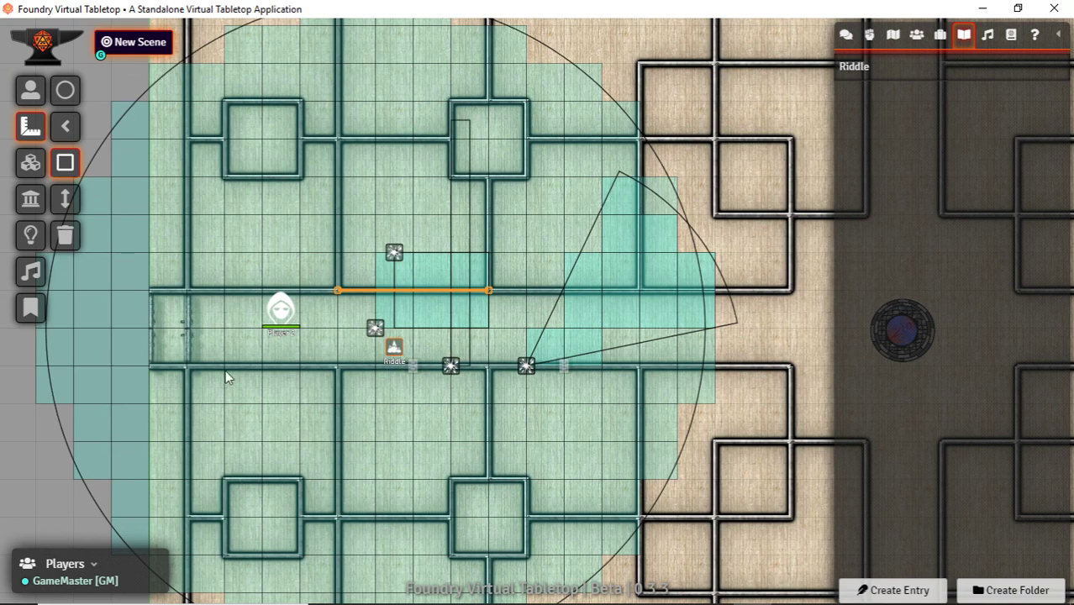
{"action": "left_click", "coordinate": [66, 236]}
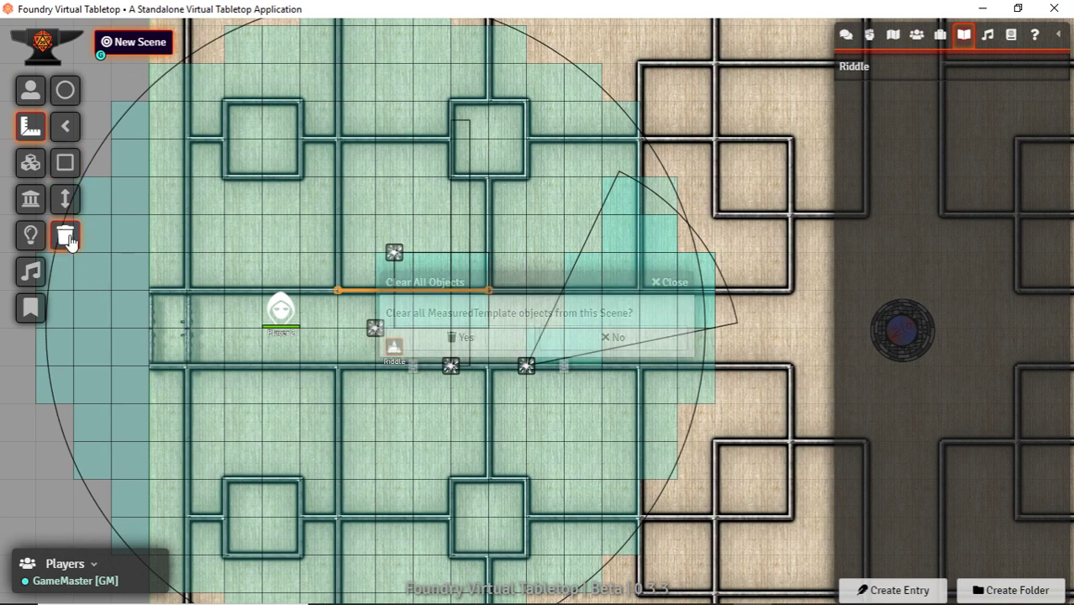
{"action": "left_click", "coordinate": [465, 338]}
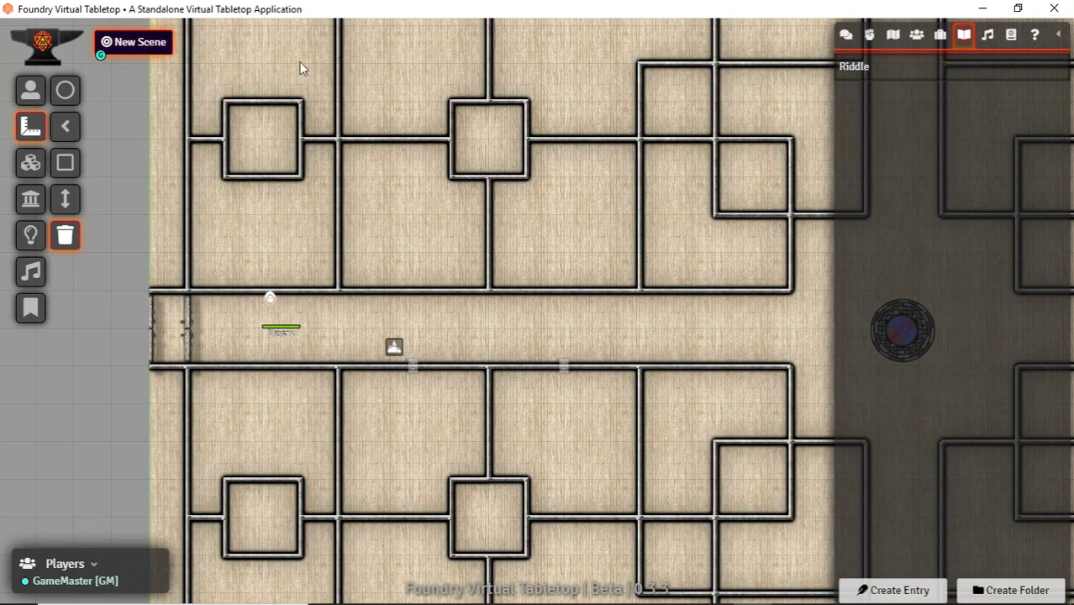
Step: Review the New Scene configuration down to its access settings without saving, and look over the scene list and encounter tracker
{"action": "right_click", "coordinate": [138, 51]}
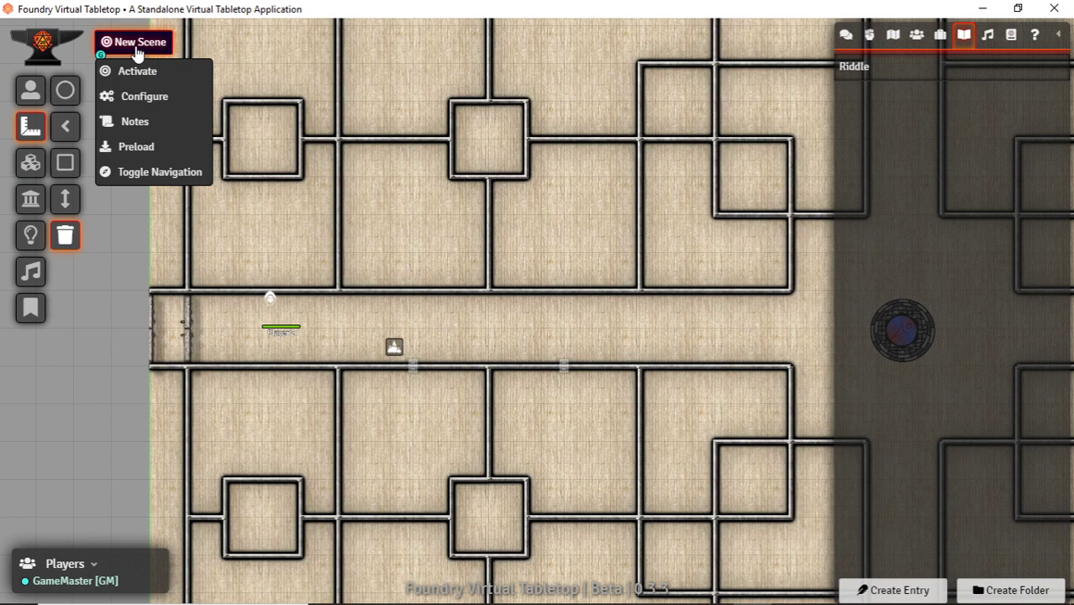
{"action": "left_click", "coordinate": [126, 97]}
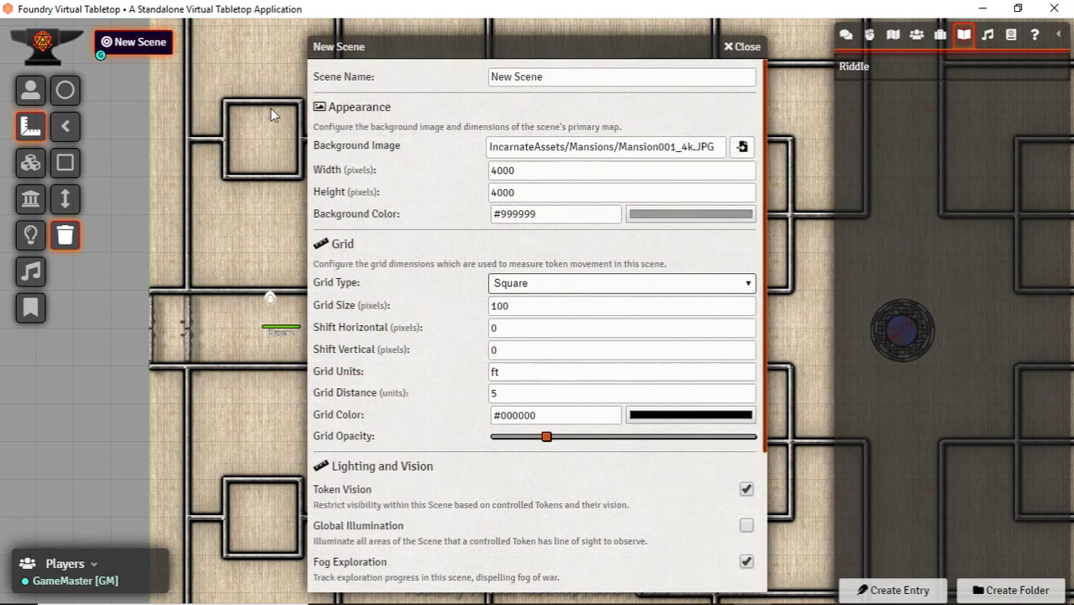
{"action": "scroll", "coordinate": [567, 324], "scroll_direction": "down", "scroll_amount": 3}
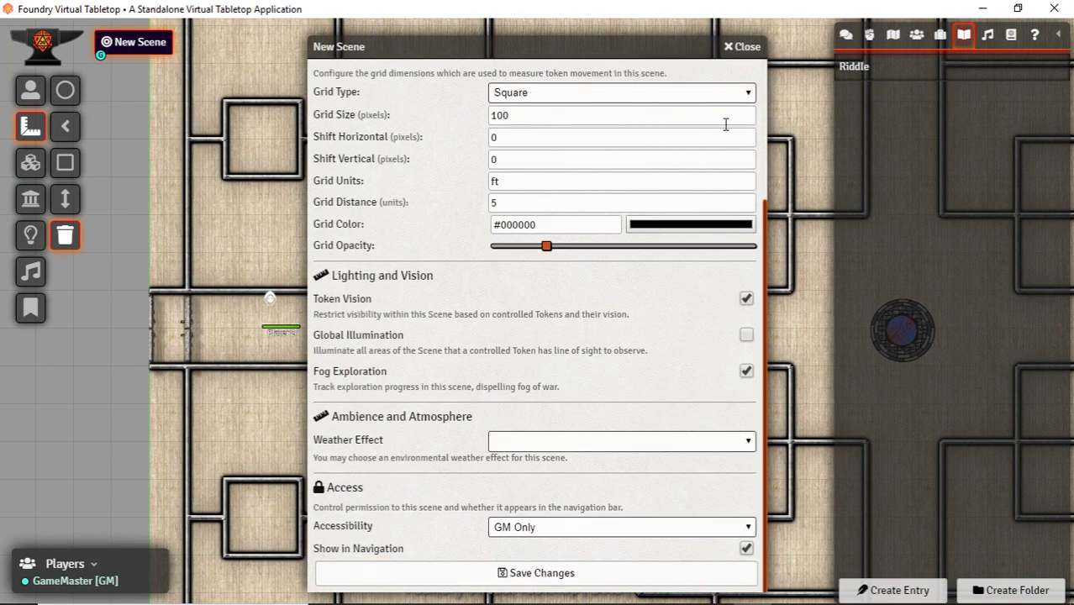
{"action": "left_click", "coordinate": [742, 47]}
{"action": "left_click", "coordinate": [894, 38]}
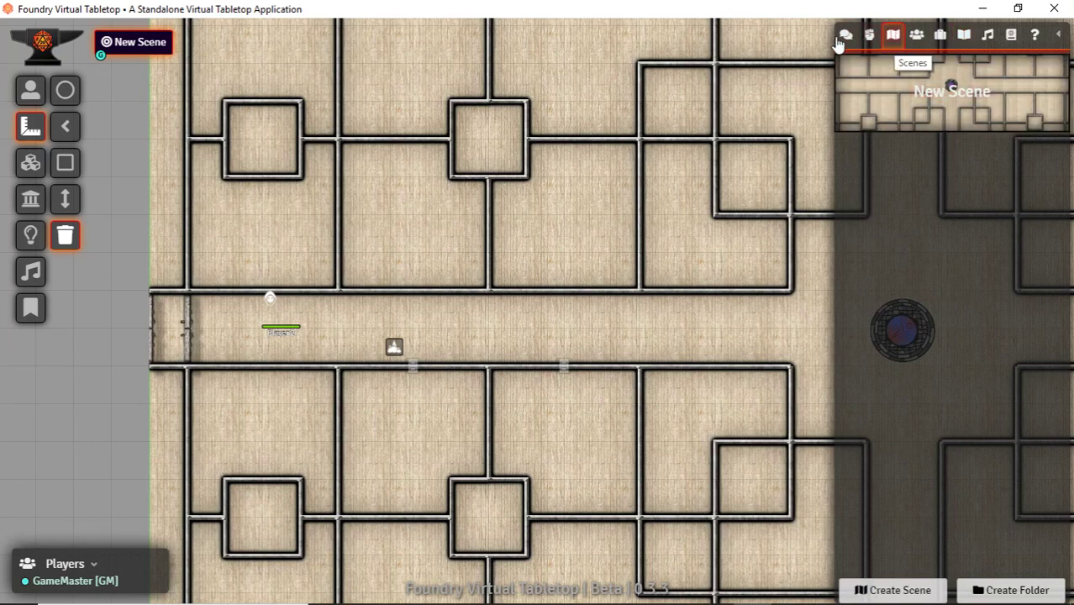
{"action": "left_click", "coordinate": [869, 35]}
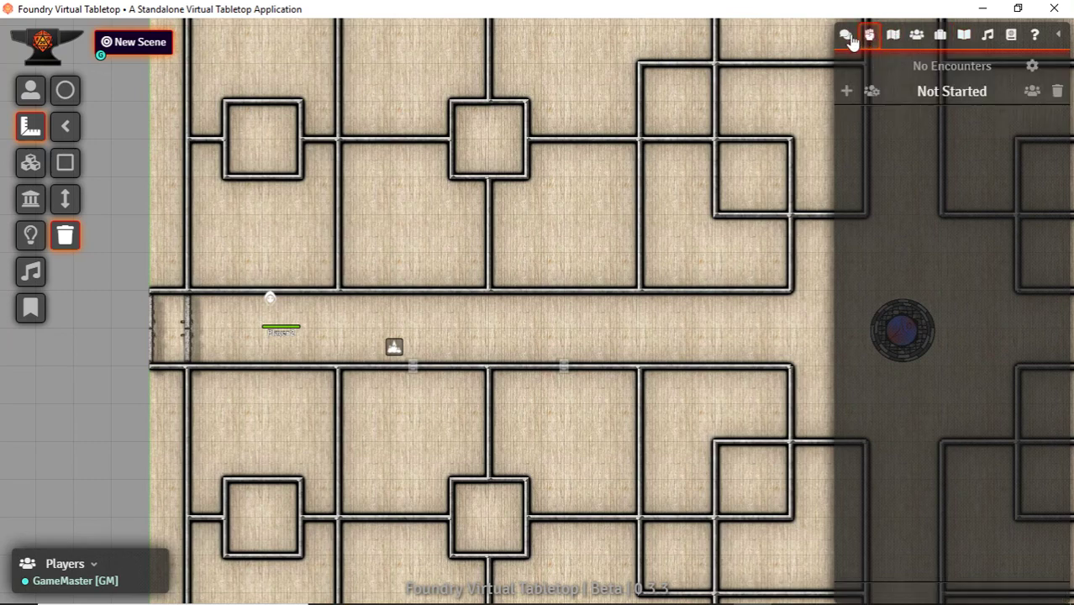
Step: Open the Monsters (SRD) compendium, place an Adult Blue Dracolich in the corridor west of the round portal and close its sheet
{"action": "left_click_drag", "start_coordinate": [569, 329], "coordinate": [500, 340]}
{"action": "left_click", "coordinate": [1011, 34]}
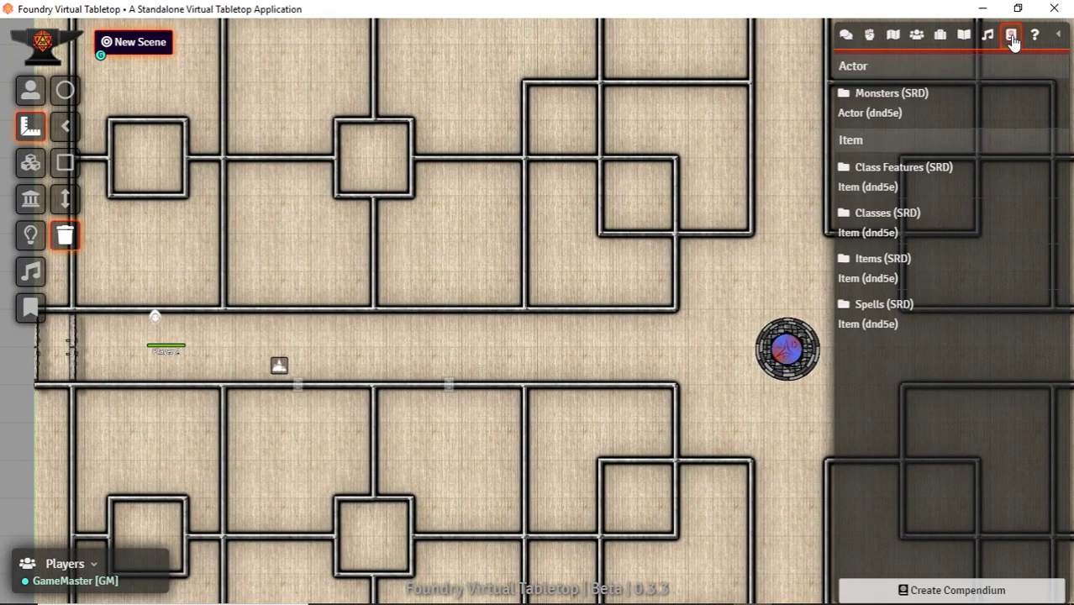
{"action": "left_click", "coordinate": [902, 95]}
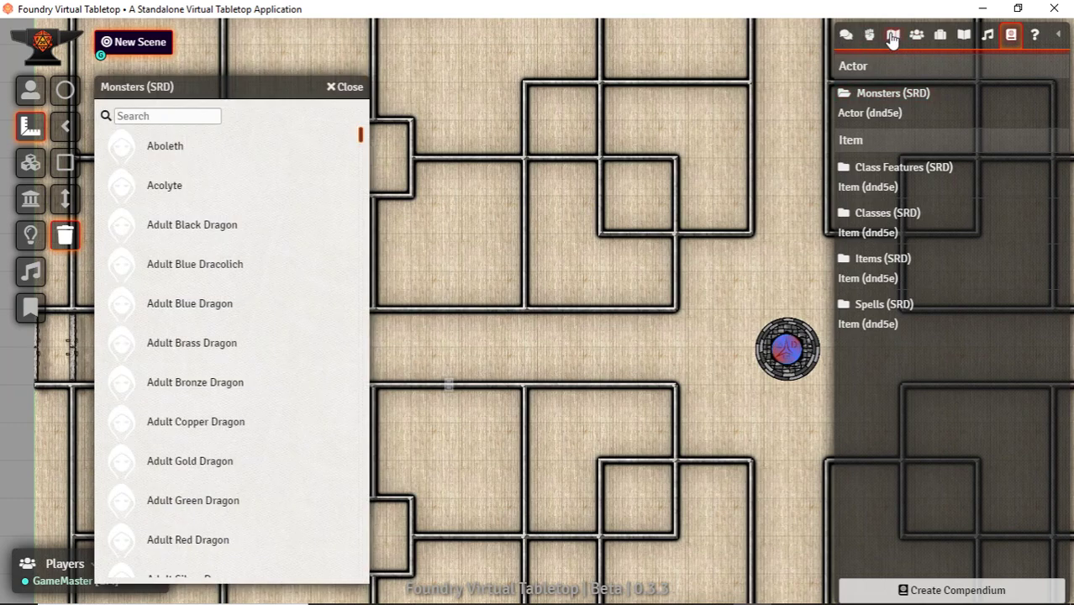
{"action": "left_click", "coordinate": [893, 35]}
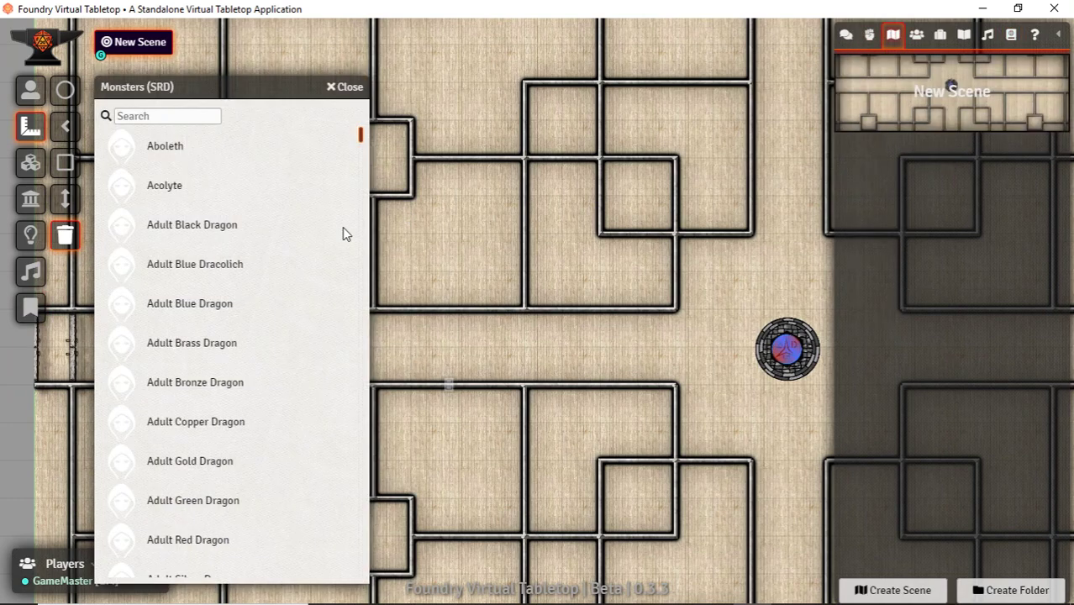
{"action": "left_click_drag", "start_coordinate": [192, 273], "coordinate": [586, 370]}
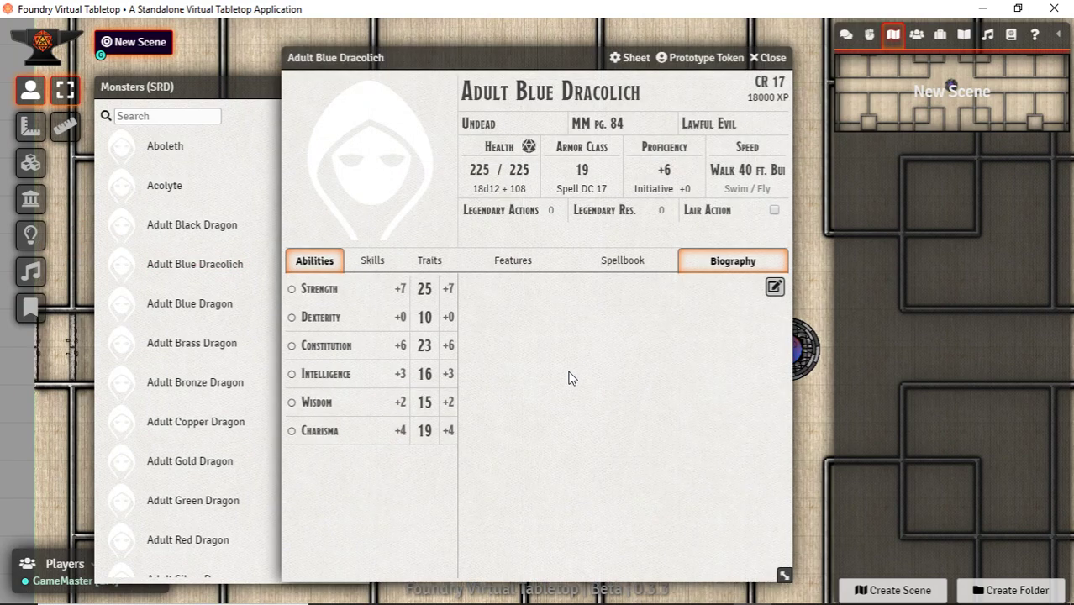
{"action": "left_click", "coordinate": [779, 59]}
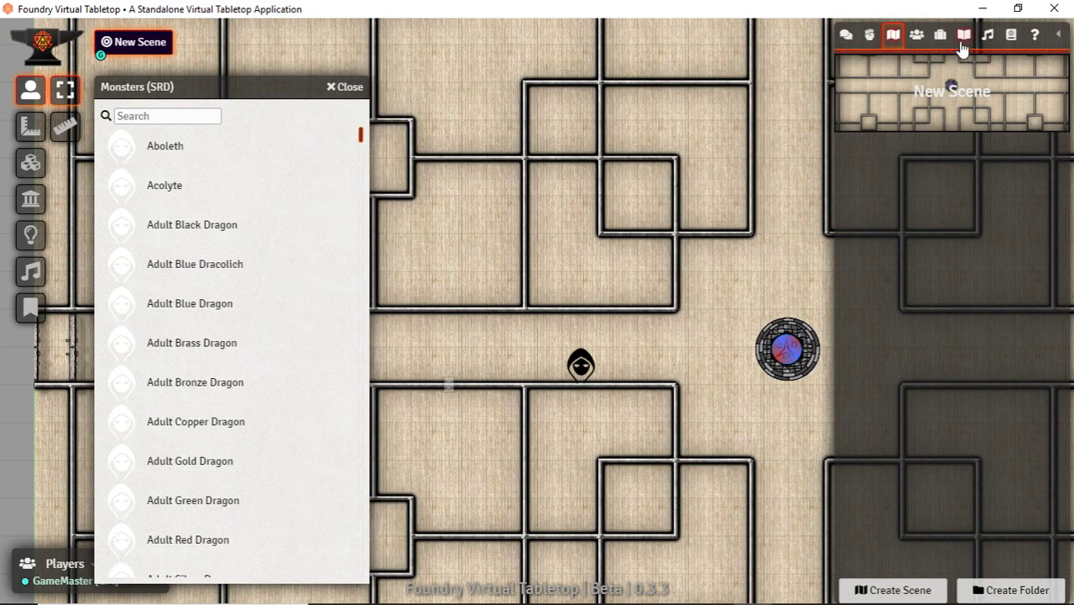
Step: Show the actor list, place a second Adult Blue Dracolich from the compendium just west of the first and close its sheet
{"action": "left_click", "coordinate": [916, 36]}
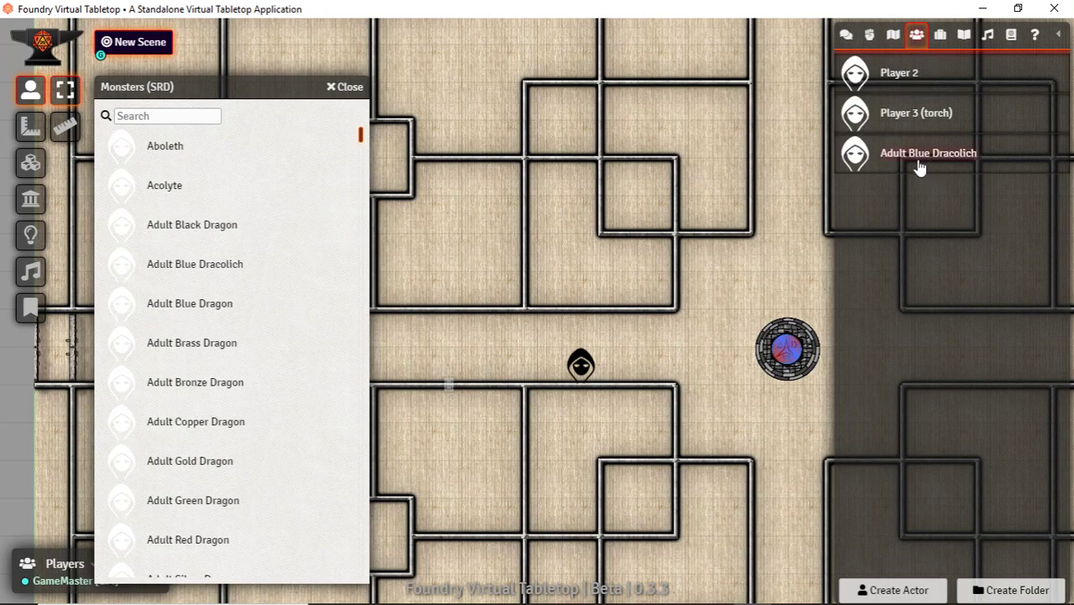
{"action": "left_click_drag", "start_coordinate": [217, 271], "coordinate": [506, 342]}
{"action": "left_click", "coordinate": [779, 58]}
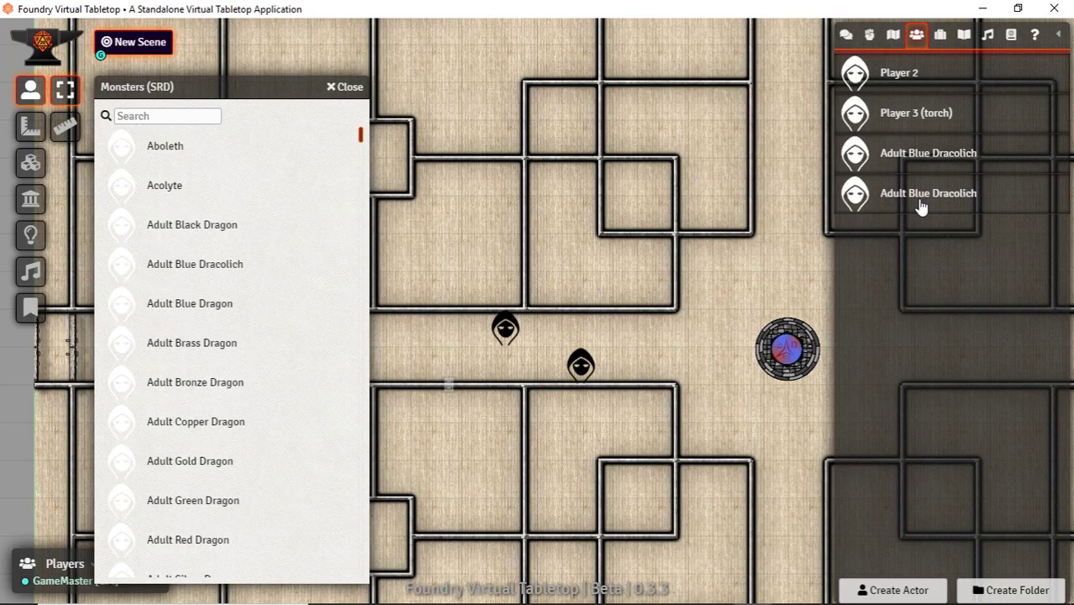
Step: Delete the duplicate Adult Blue Dracolich actor at the end of the actor list and confirm the deletion
{"action": "right_click", "coordinate": [921, 206]}
{"action": "left_click", "coordinate": [870, 257]}
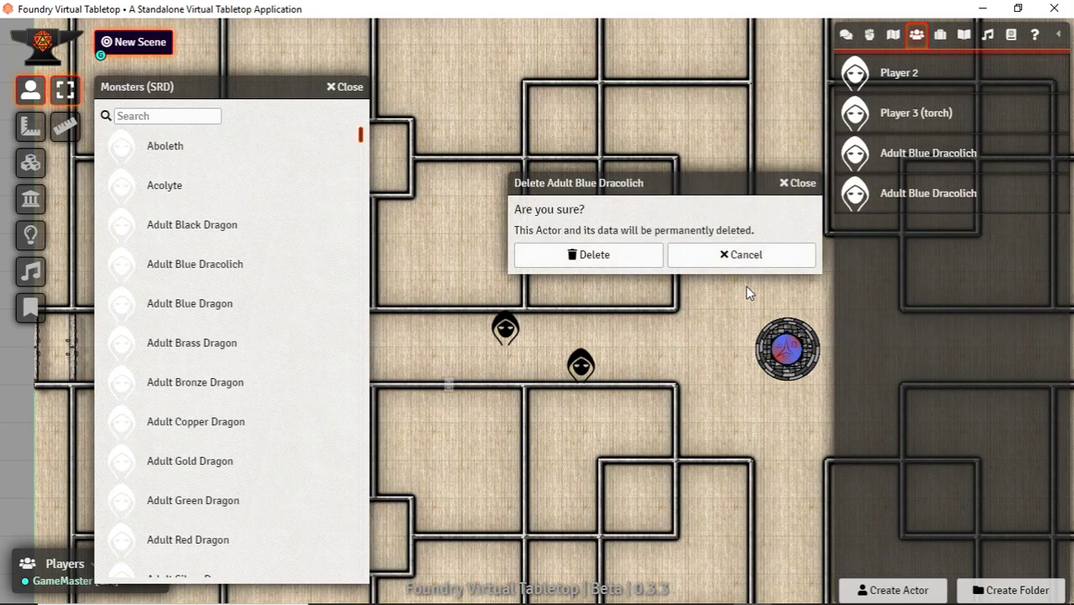
{"action": "left_click", "coordinate": [663, 266]}
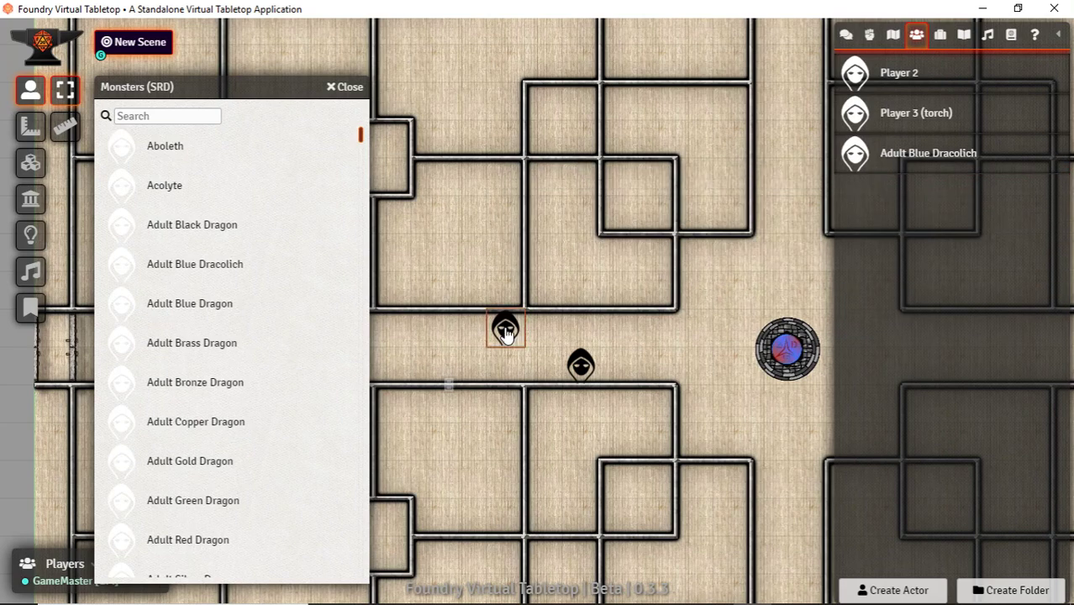
Step: Place another Adult Blue Dracolich token from the actor list in the corridor, and review its spellbook and features before closing its sheet
{"action": "key", "text": "Delete"}
{"action": "key", "text": "ctrl+z"}
{"action": "left_click_drag", "start_coordinate": [919, 160], "coordinate": [468, 368]}
{"action": "double_click", "coordinate": [465, 370]}
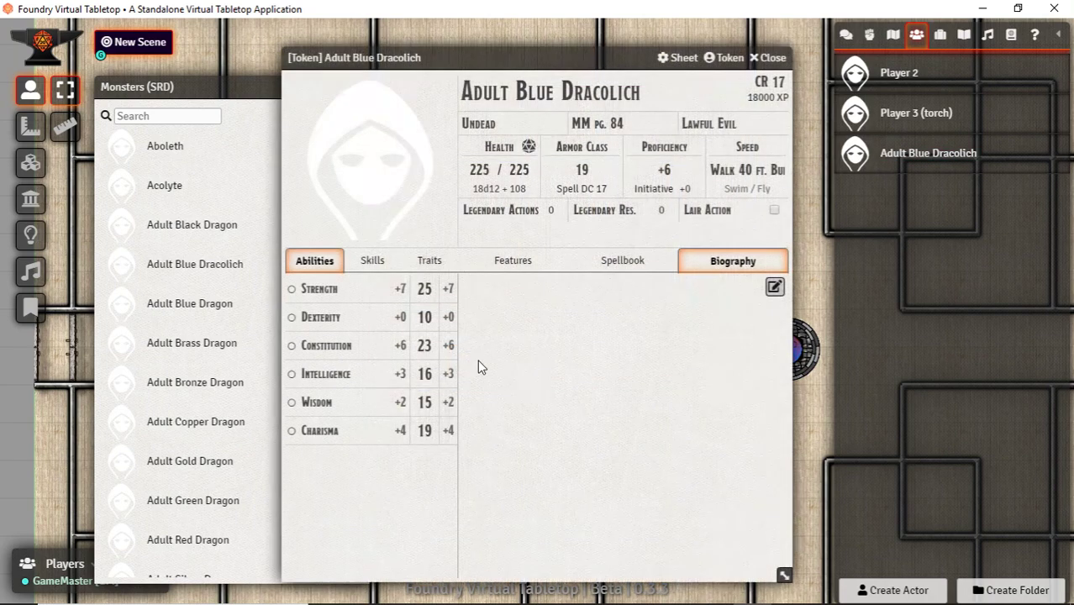
{"action": "left_click", "coordinate": [618, 262]}
{"action": "left_click", "coordinate": [504, 264]}
{"action": "left_click", "coordinate": [770, 59]}
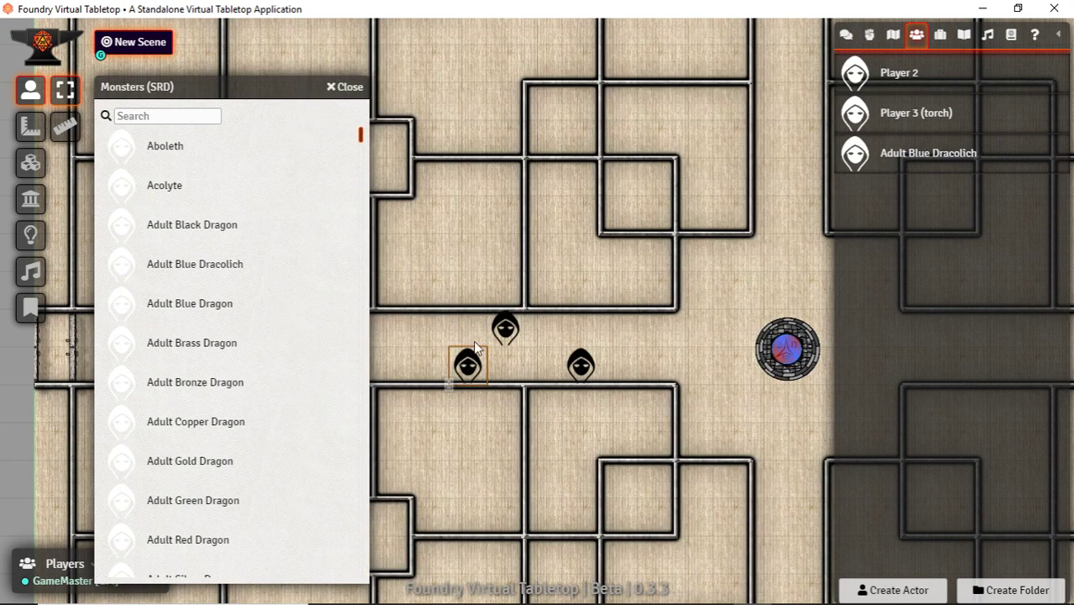
Step: Select and delete all the Adult Blue Dracolich tokens in the corridor
{"action": "key", "text": "ctrl+a"}
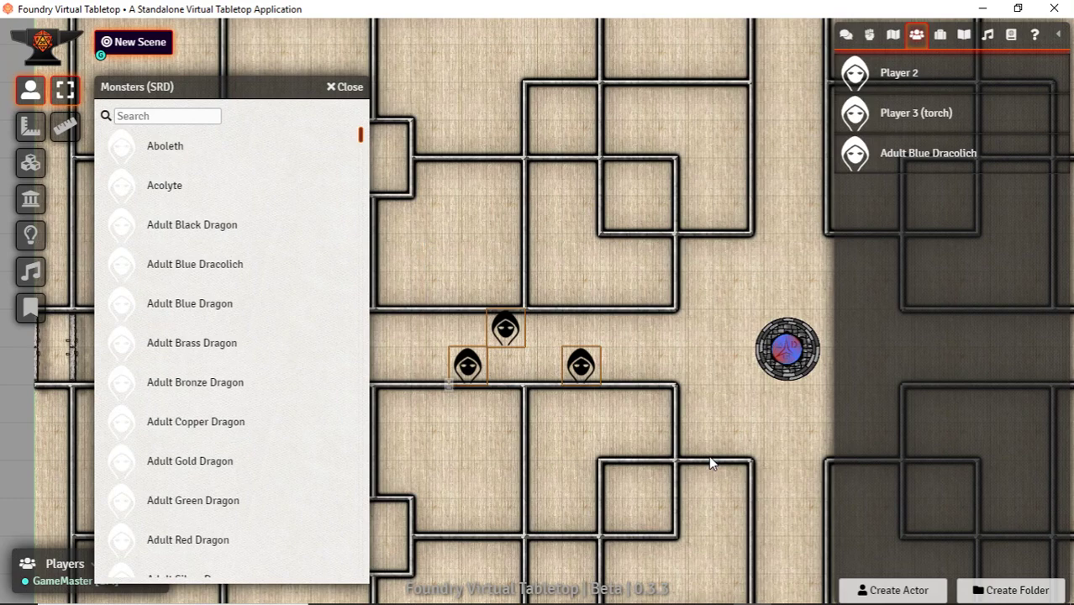
{"action": "key", "text": "Delete"}
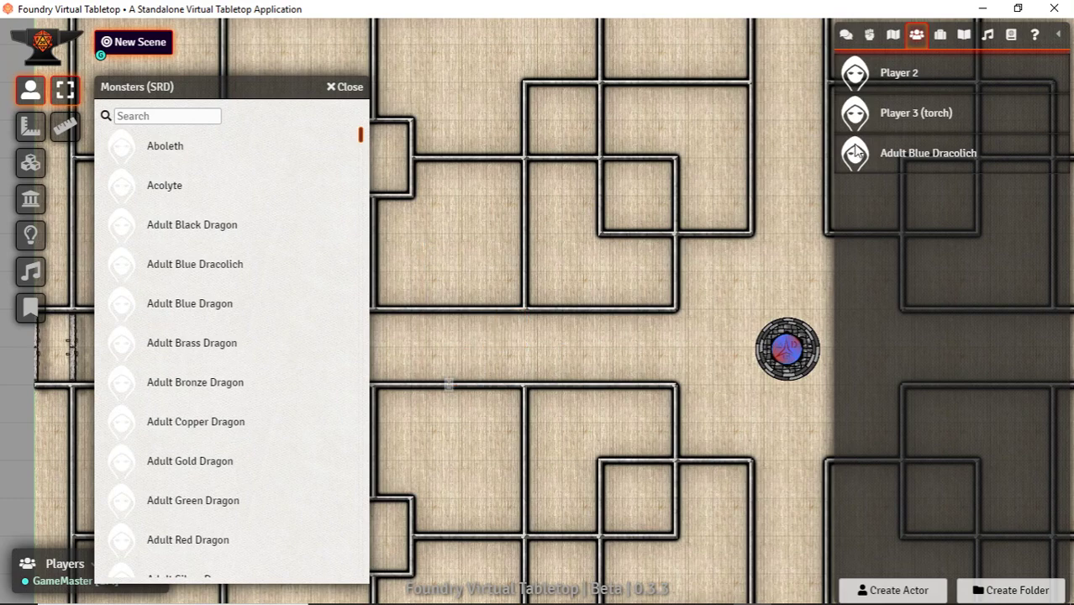
Step: Set the Adult Blue Dracolich's prototype token to always display bars with attributes.hp as Bar 1, save it and close the sheet
{"action": "left_click", "coordinate": [919, 164]}
{"action": "left_click", "coordinate": [706, 57]}
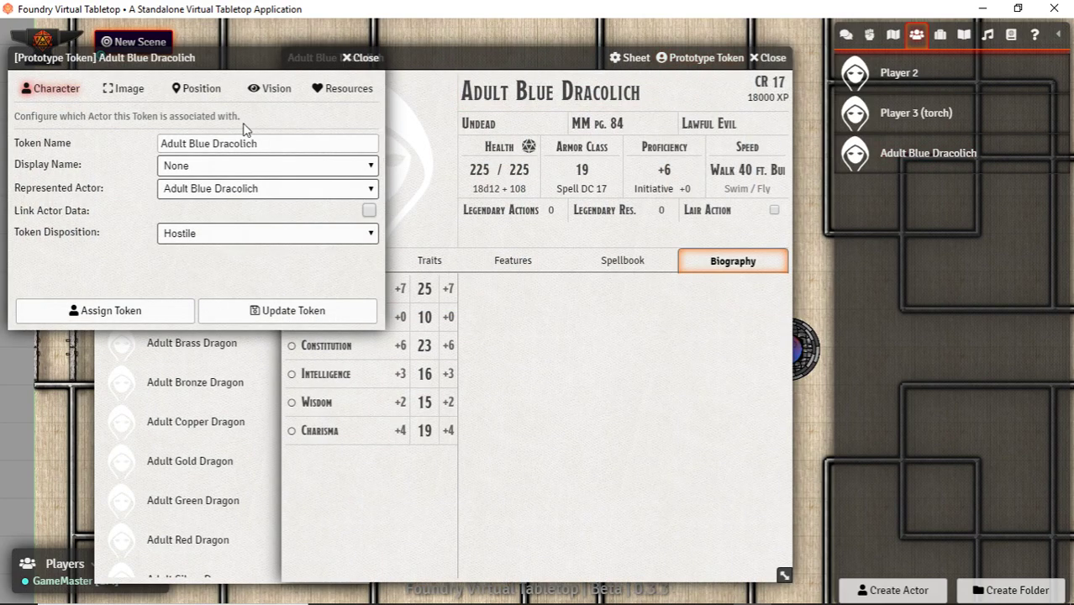
{"action": "left_click", "coordinate": [343, 89]}
{"action": "left_click", "coordinate": [211, 145]}
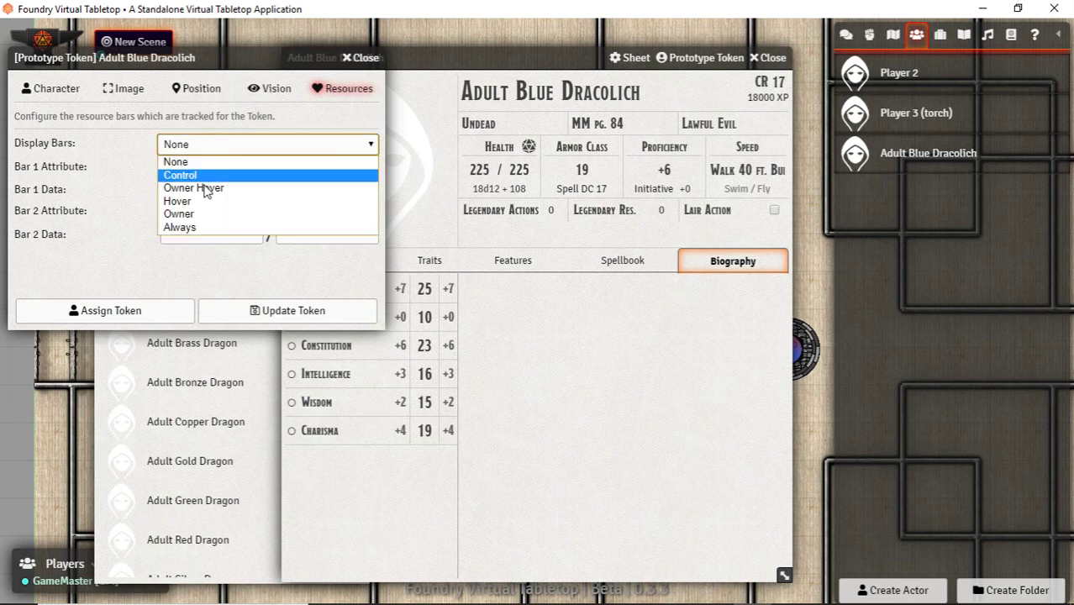
{"action": "left_click", "coordinate": [201, 226]}
{"action": "left_click", "coordinate": [212, 167]}
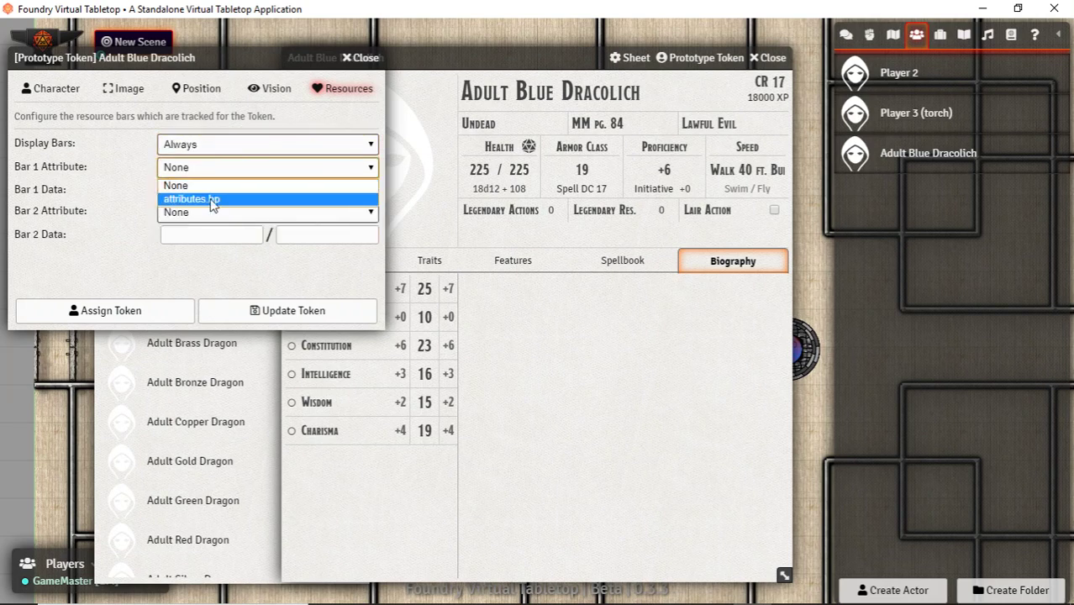
{"action": "left_click", "coordinate": [211, 202]}
{"action": "left_click", "coordinate": [63, 89]}
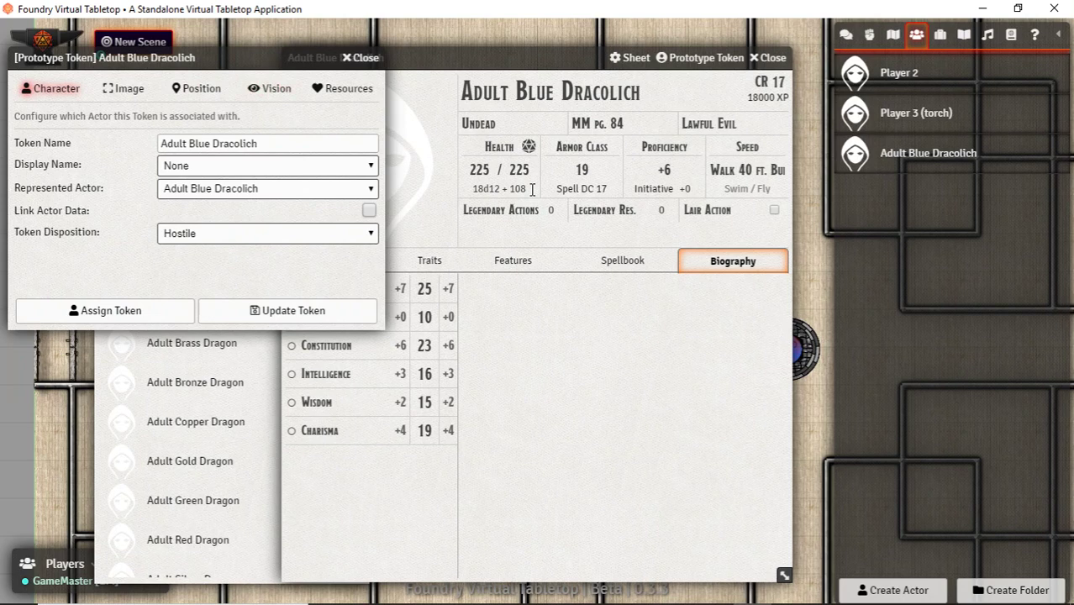
{"action": "left_click", "coordinate": [275, 88]}
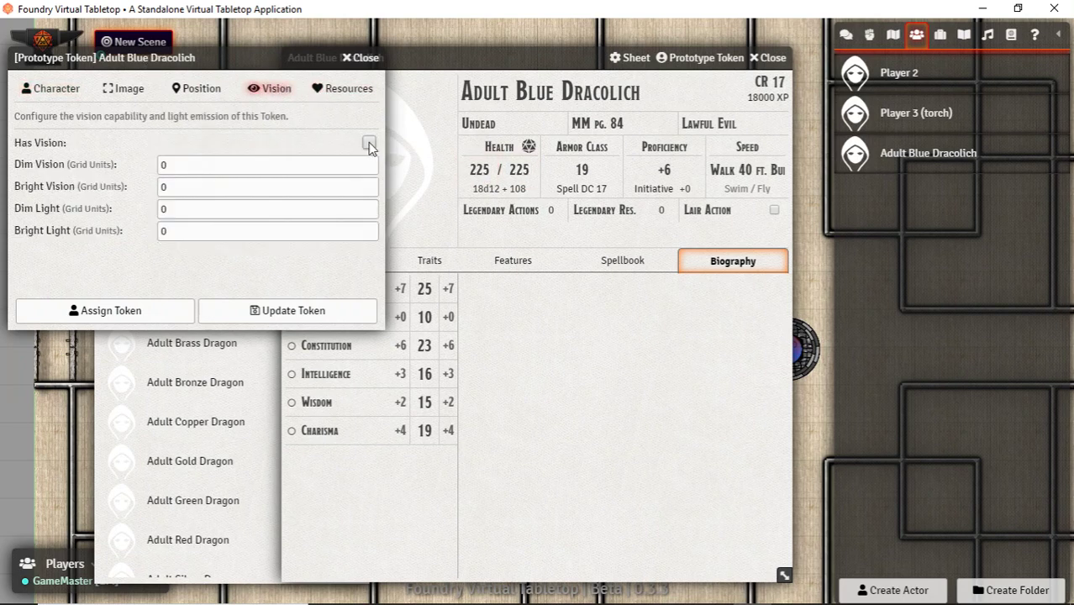
{"action": "left_click", "coordinate": [318, 311]}
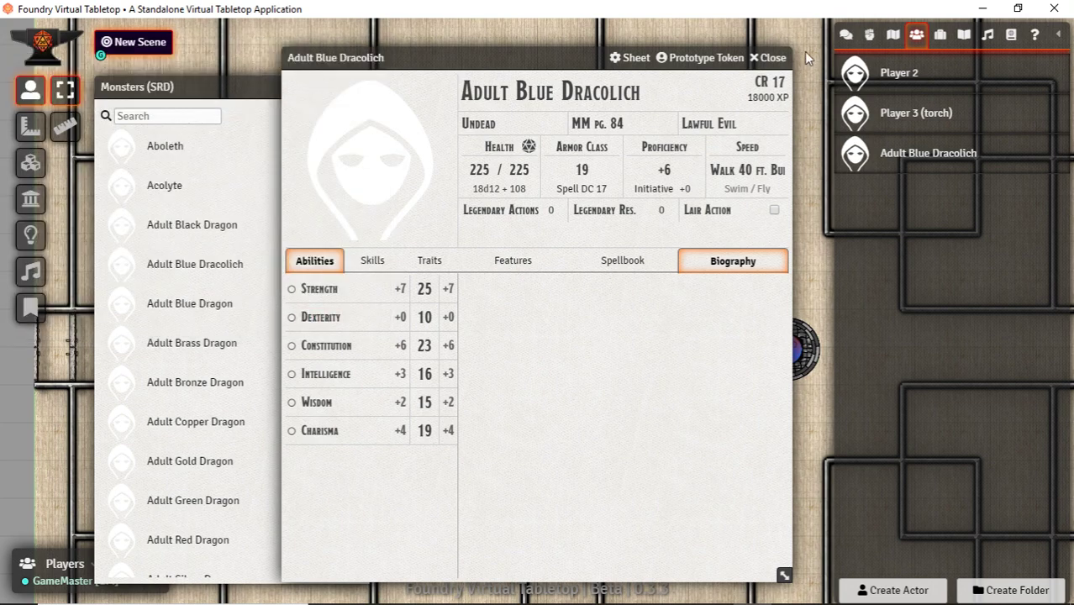
{"action": "left_click", "coordinate": [772, 57]}
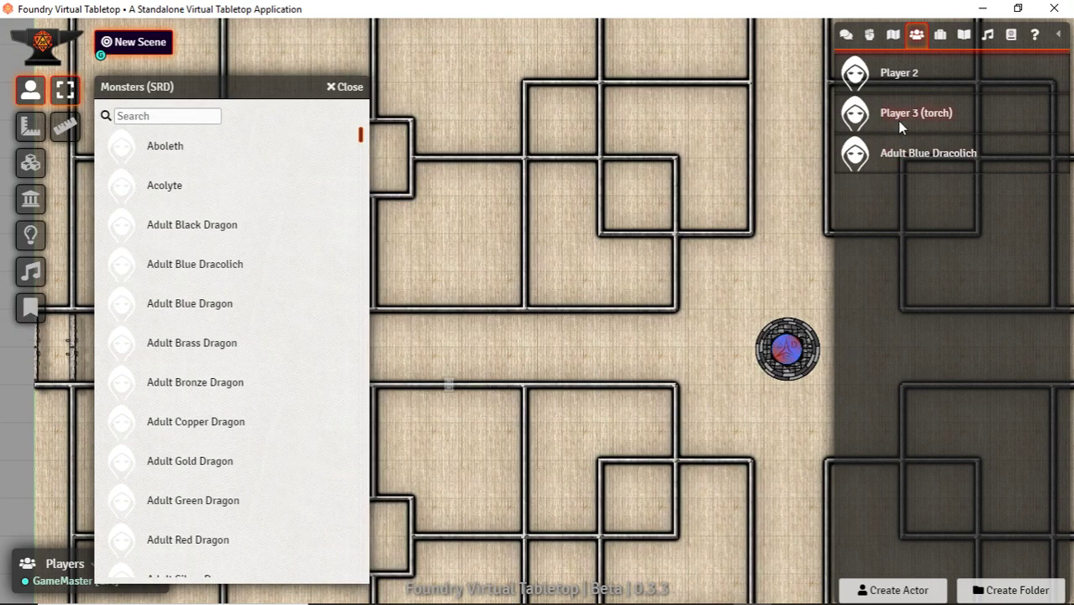
Step: Place three Adult Blue Dracolich tokens from the actor list side by side in the corridor west of the round portal
{"action": "left_click_drag", "start_coordinate": [893, 156], "coordinate": [536, 380]}
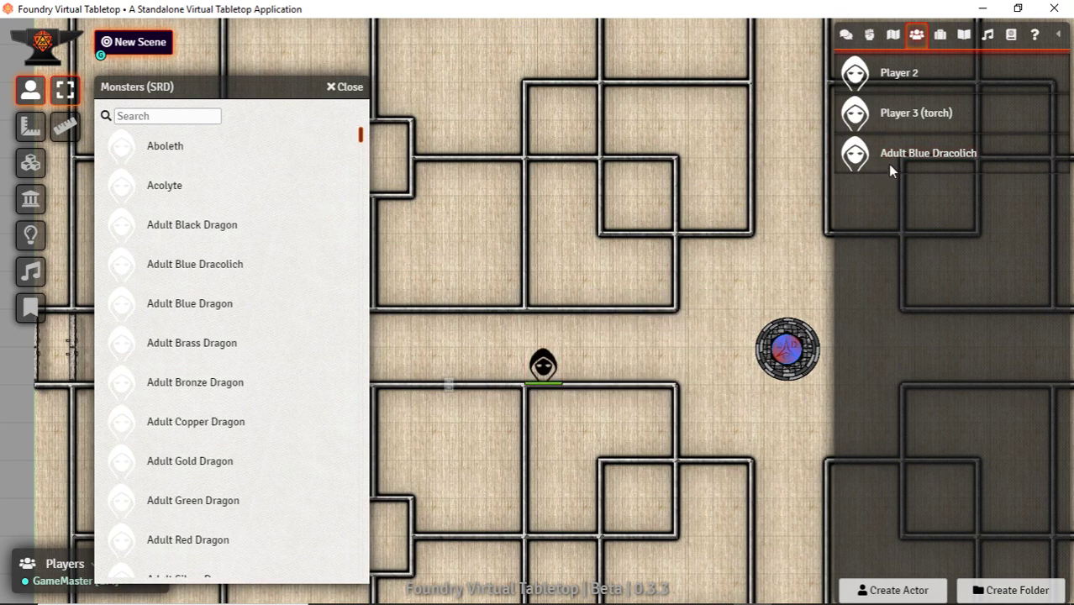
{"action": "left_click_drag", "start_coordinate": [892, 169], "coordinate": [499, 348]}
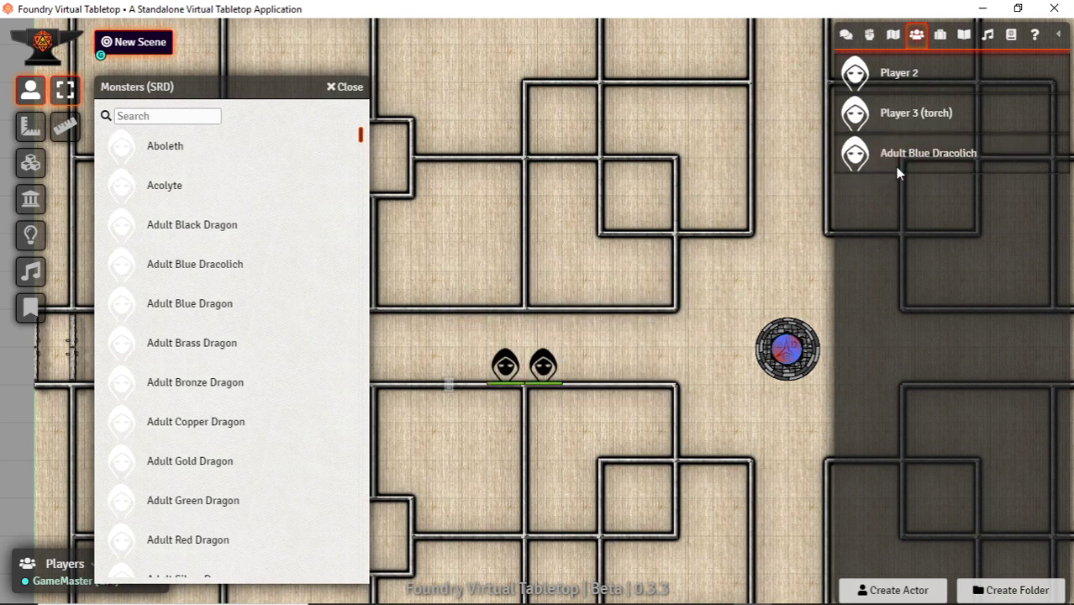
{"action": "left_click_drag", "start_coordinate": [897, 171], "coordinate": [456, 379]}
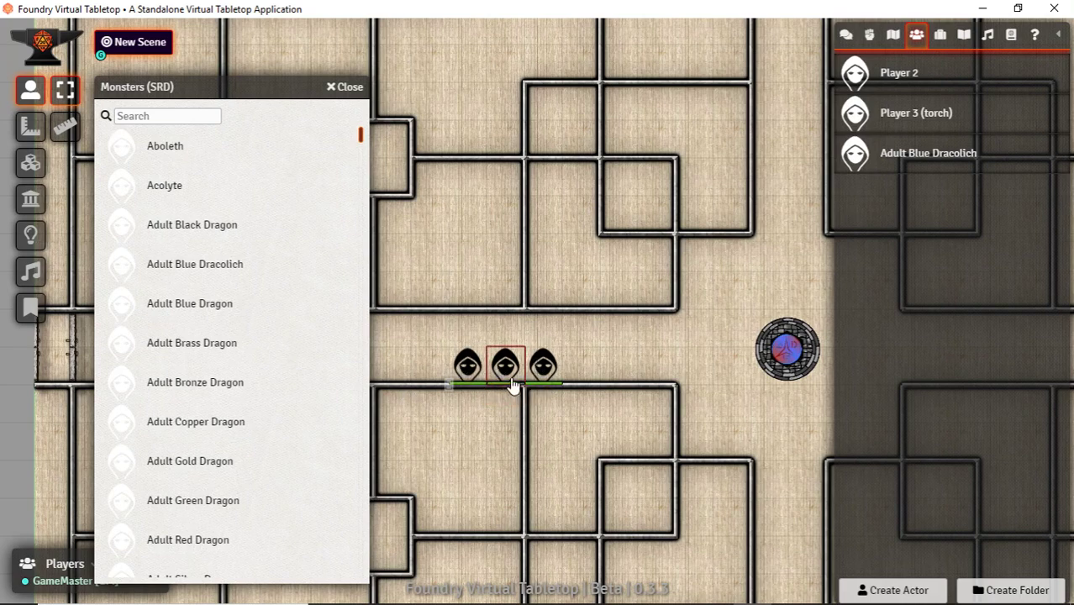
Step: Subtract 300 hit points from the westernmost Dracolich token by entering -300 for its health bar
{"action": "right_click", "coordinate": [477, 370]}
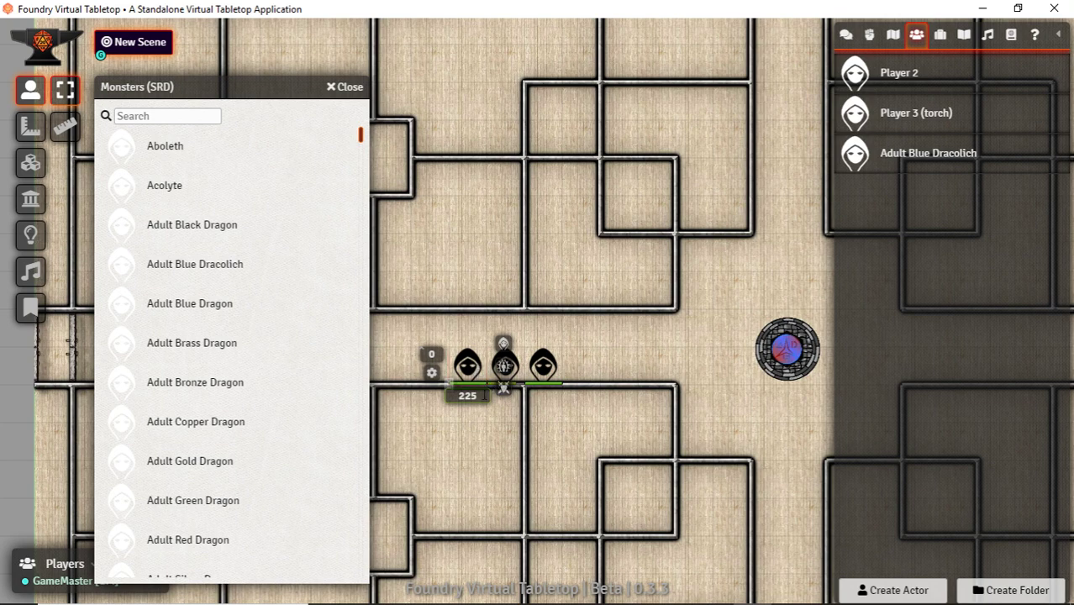
{"action": "type", "text": "-300"}
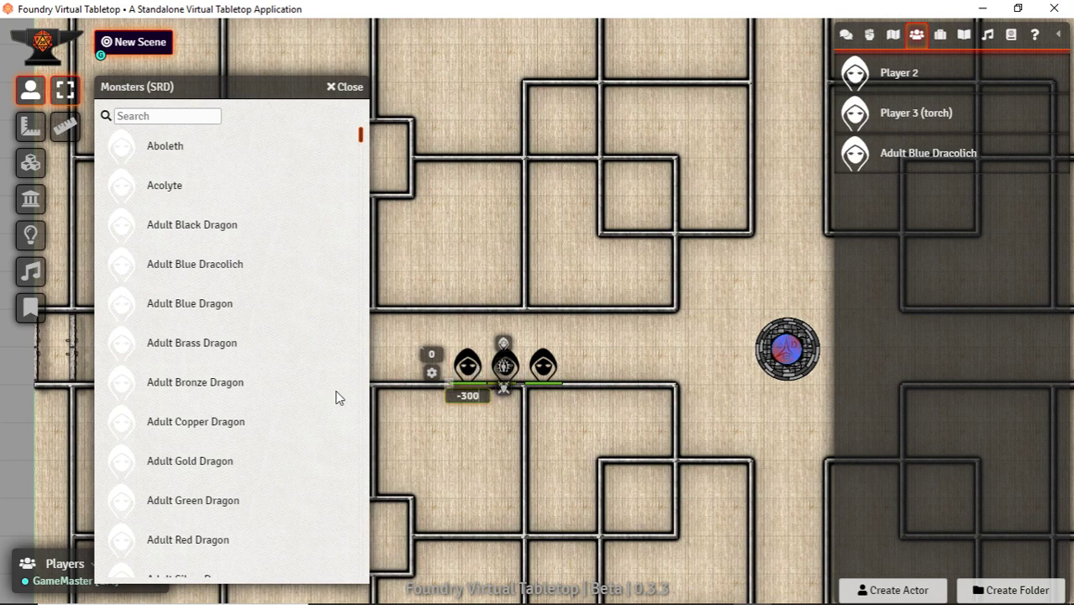
{"action": "key", "text": "Return"}
Step: Apply the skull status effect to the westernmost Dracolich token
{"action": "right_click", "coordinate": [468, 366]}
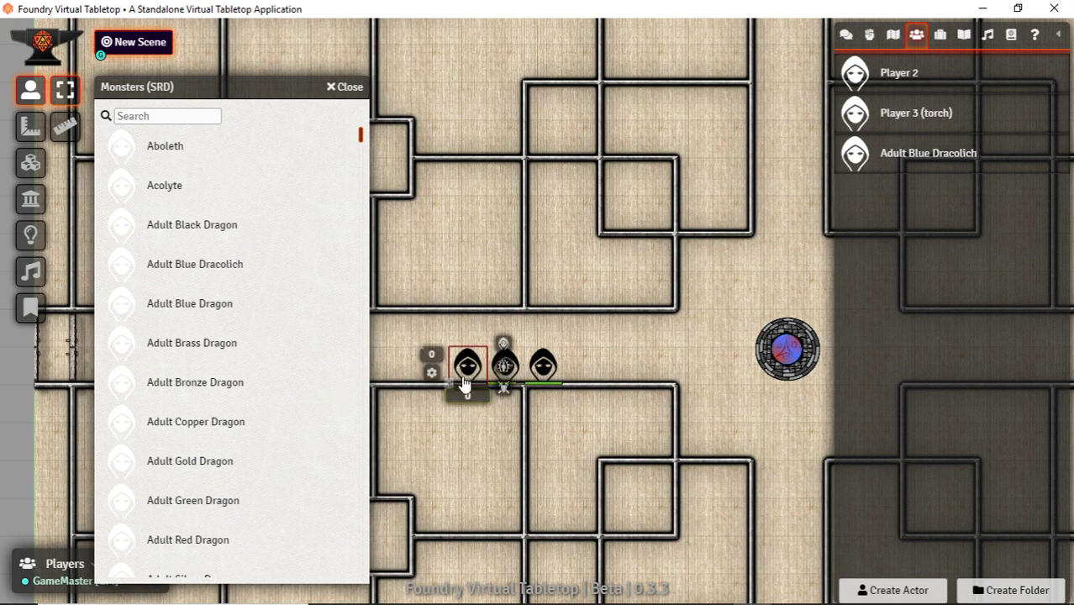
{"action": "left_click", "coordinate": [507, 368]}
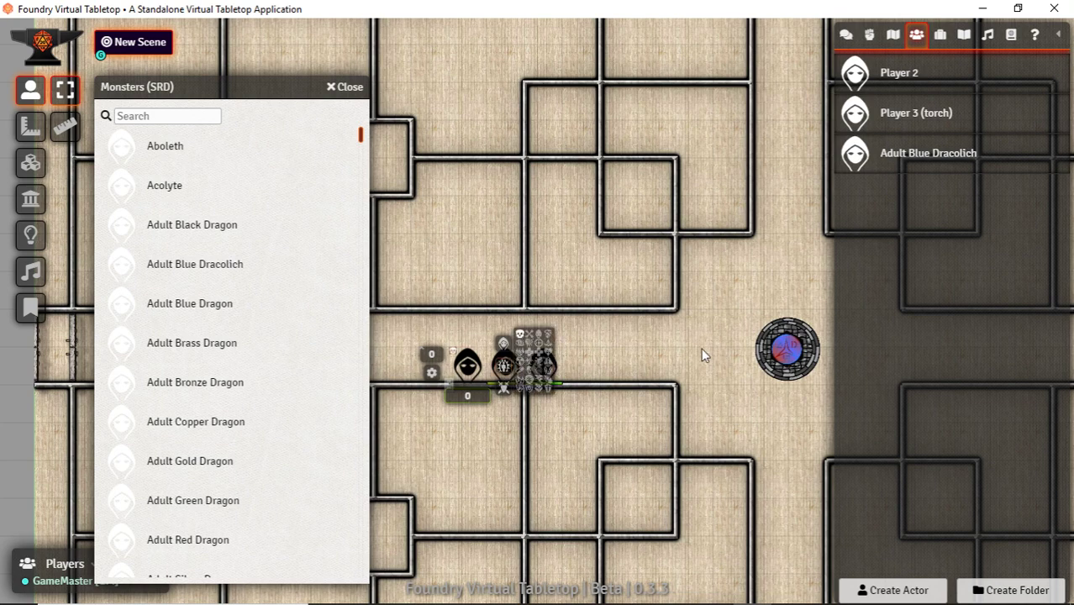
{"action": "left_click", "coordinate": [652, 365]}
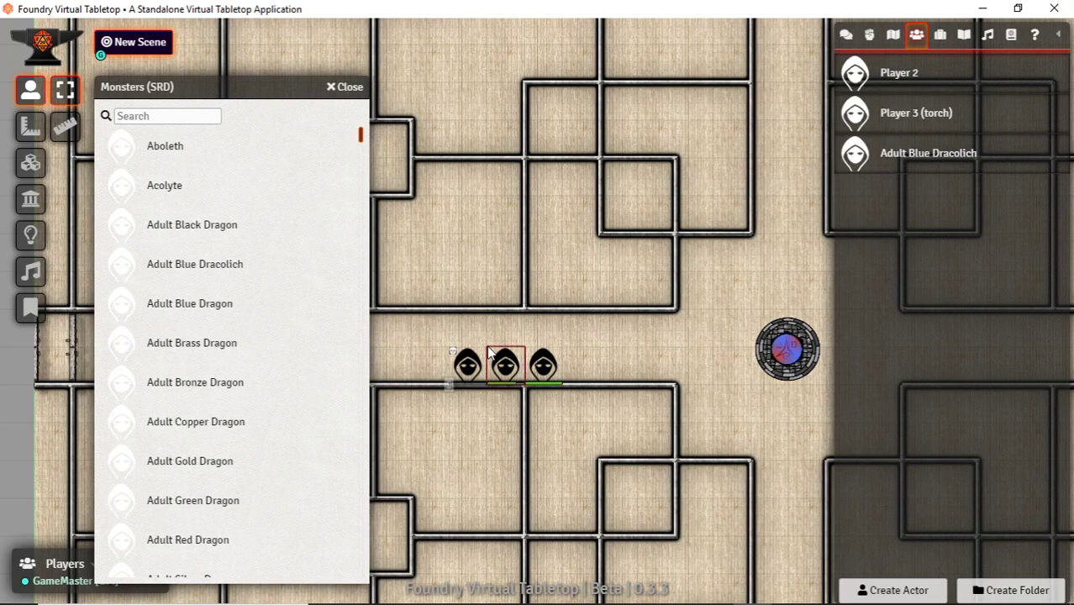
Step: Show the skull status as a full-size overlay on the westernmost Dracolich token and close its status effects
{"action": "scroll", "coordinate": [275, 422], "scroll_direction": "down", "scroll_amount": 15}
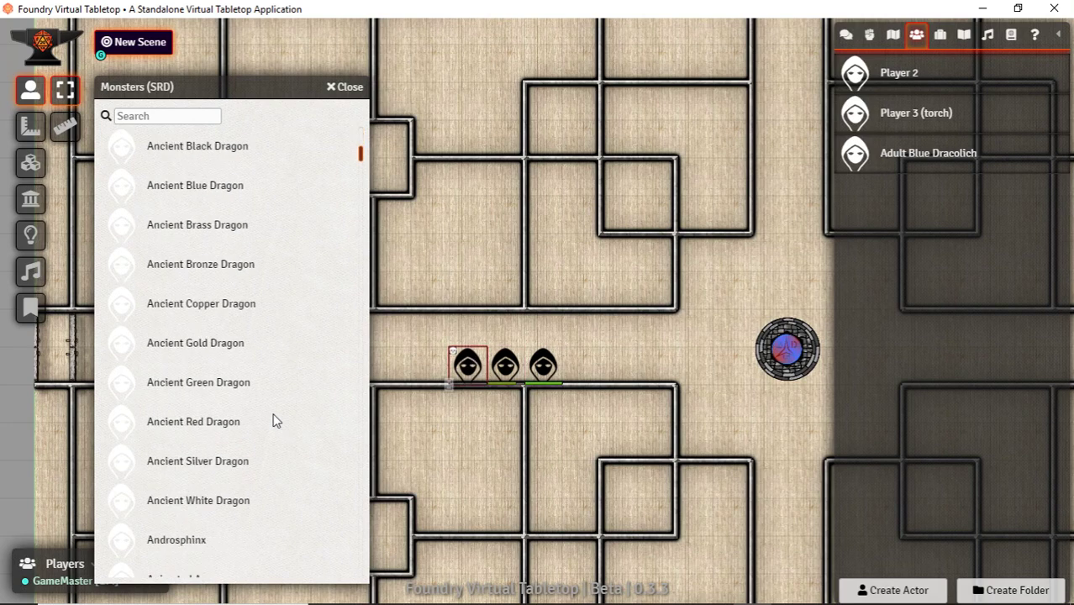
{"action": "scroll", "coordinate": [275, 422], "scroll_direction": "up", "scroll_amount": 4}
{"action": "scroll", "coordinate": [273, 421], "scroll_direction": "up", "scroll_amount": 14}
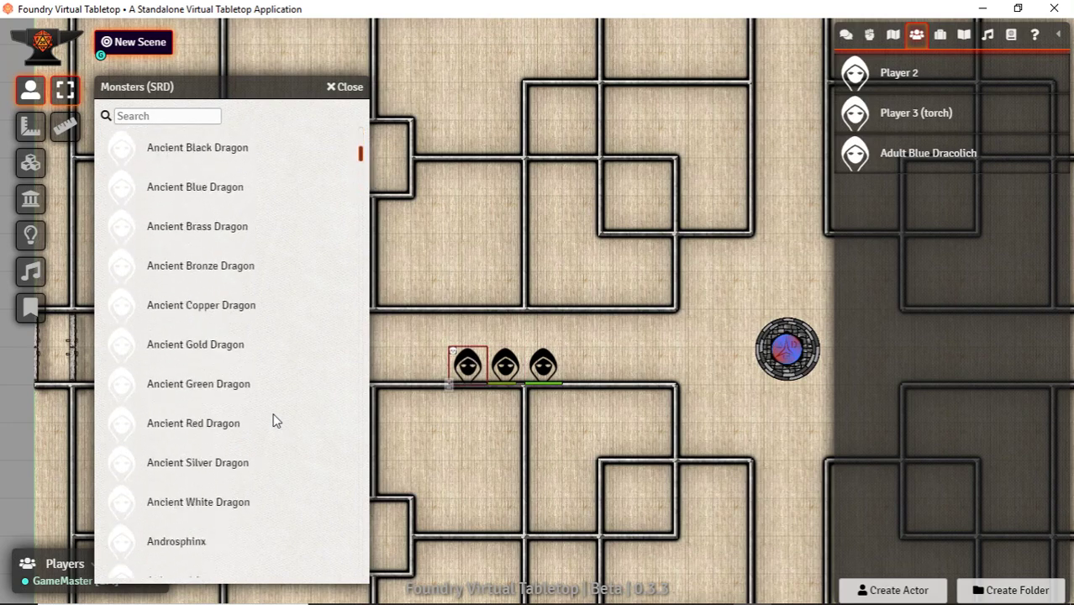
{"action": "right_click", "coordinate": [467, 365]}
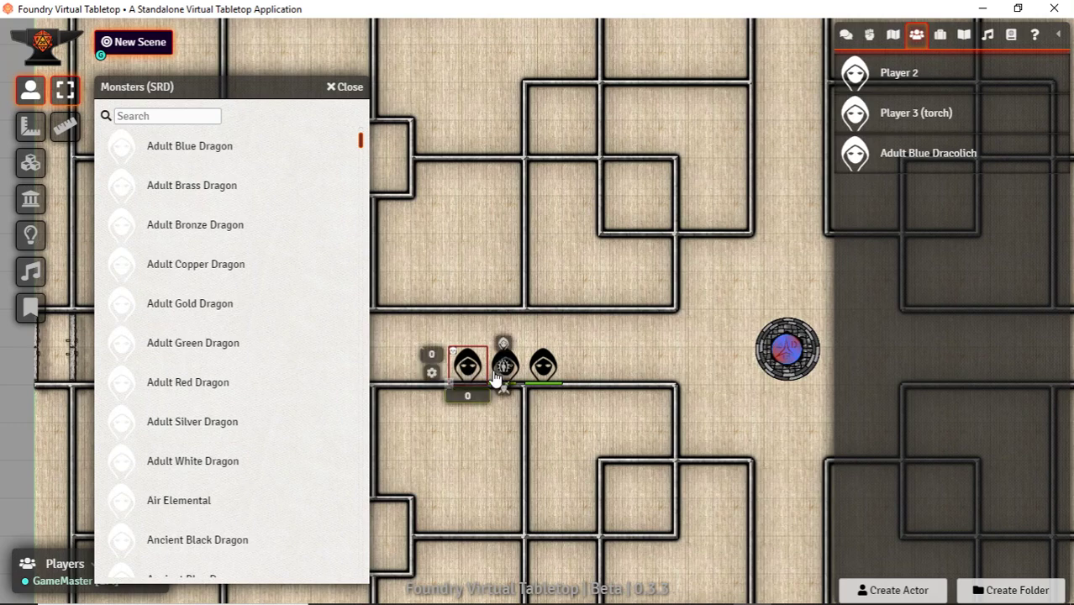
{"action": "left_click", "coordinate": [503, 365]}
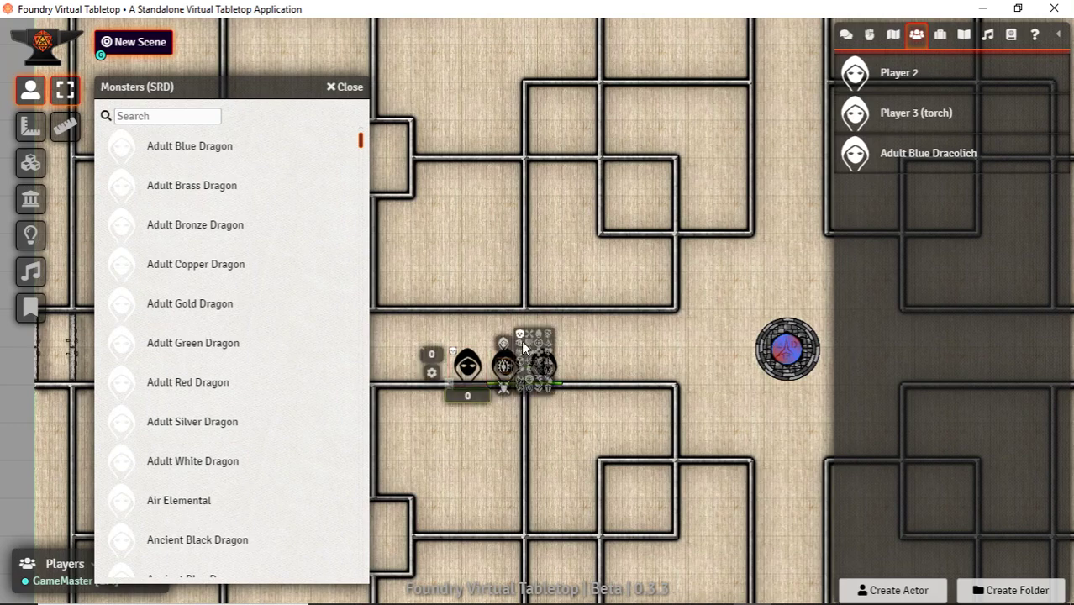
{"action": "left_click", "coordinate": [520, 335]}
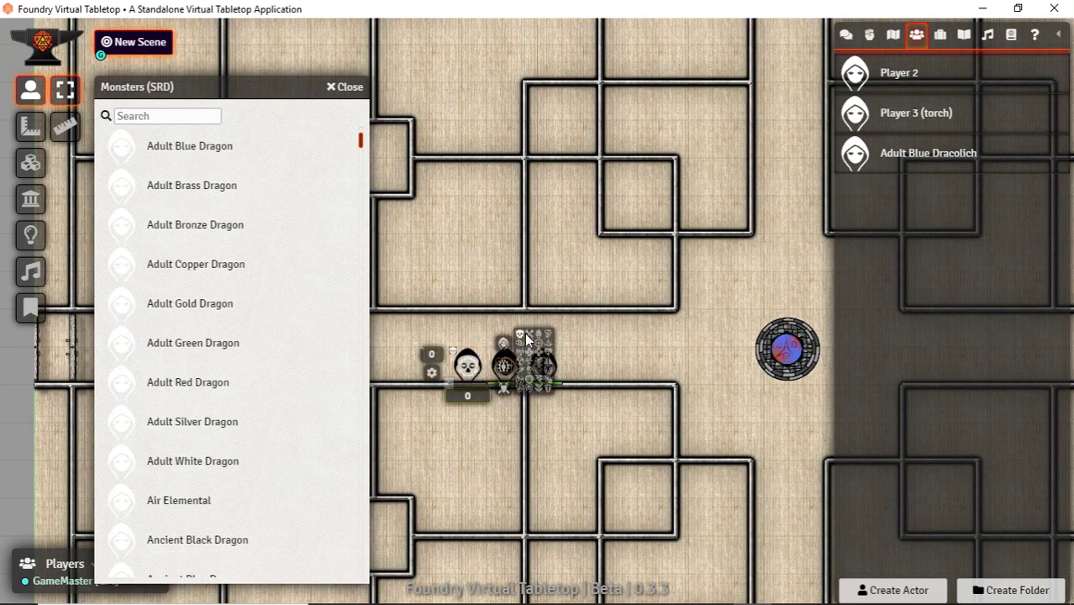
{"action": "left_click", "coordinate": [478, 331]}
Step: Select all three Dracolich tokens, add them to a combat encounter and show the combat tracker
{"action": "left_click_drag", "start_coordinate": [429, 322], "coordinate": [628, 455]}
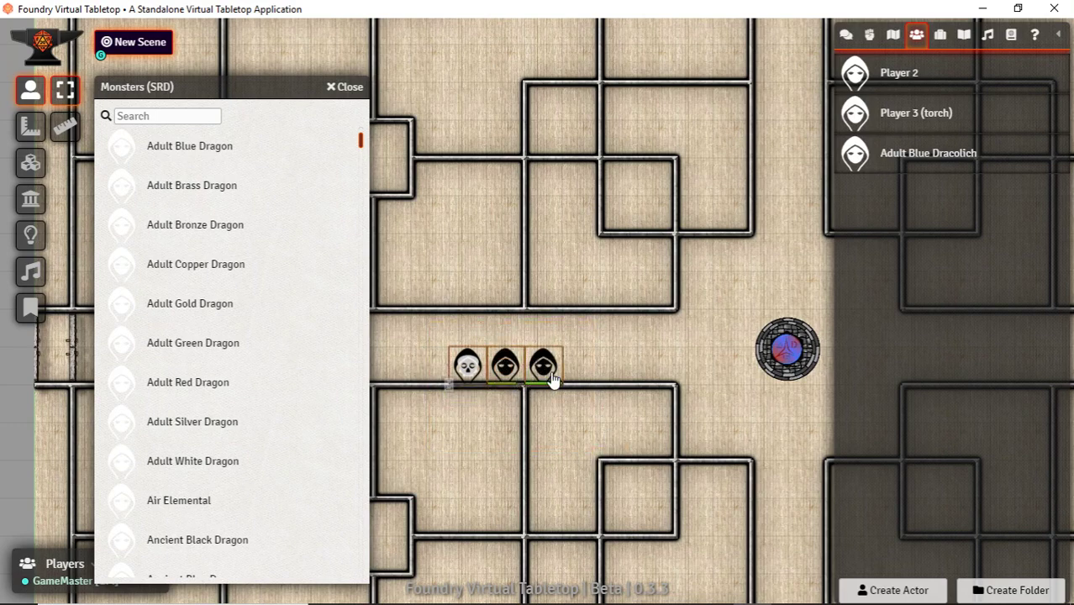
{"action": "right_click", "coordinate": [547, 377]}
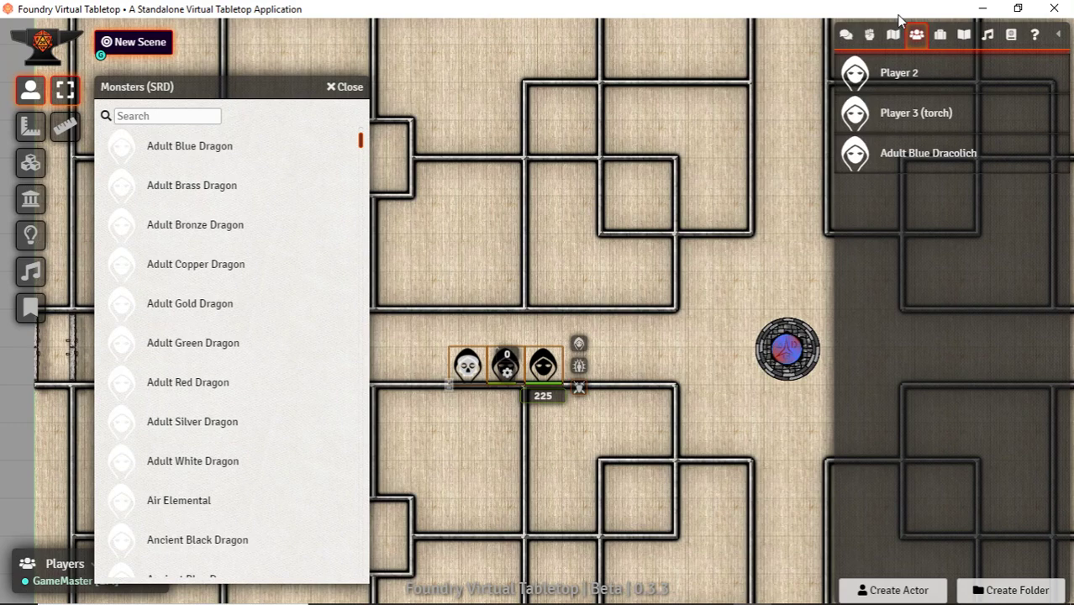
{"action": "left_click", "coordinate": [870, 36]}
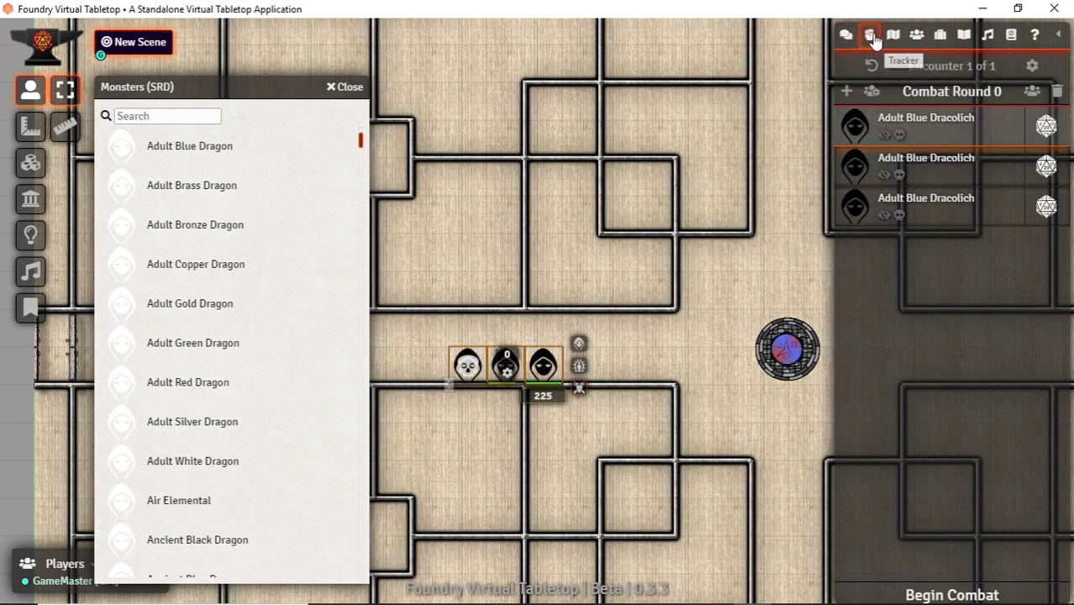
Step: Pop out the combat tracker, place it clear of the tokens with the compendium closed, and roll initiative for the first Dracolich
{"action": "right_click", "coordinate": [871, 37]}
{"action": "left_click", "coordinate": [344, 86]}
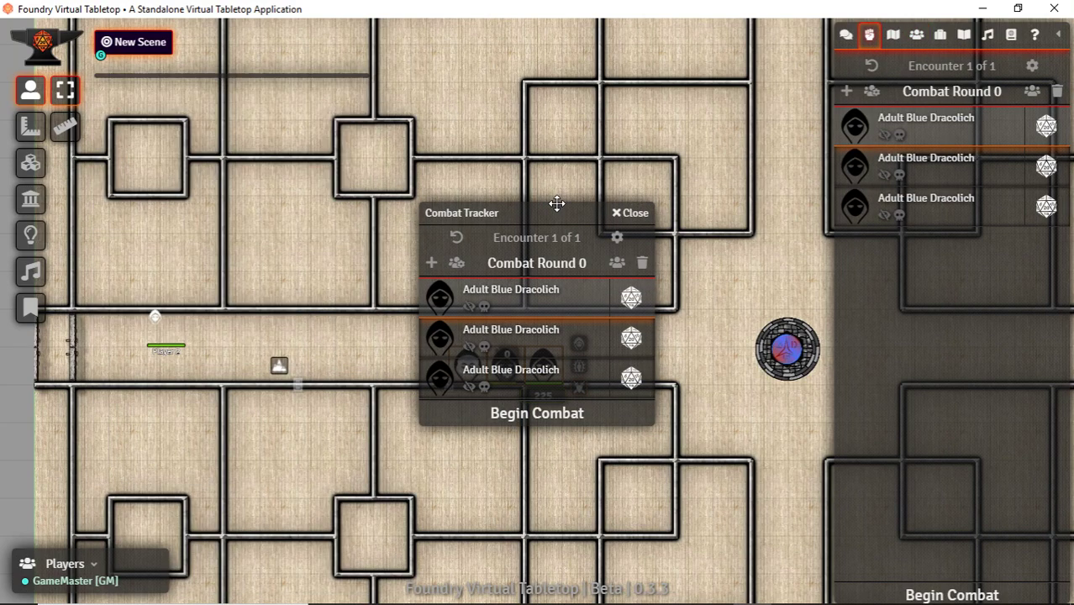
{"action": "left_click_drag", "start_coordinate": [558, 203], "coordinate": [150, 311]}
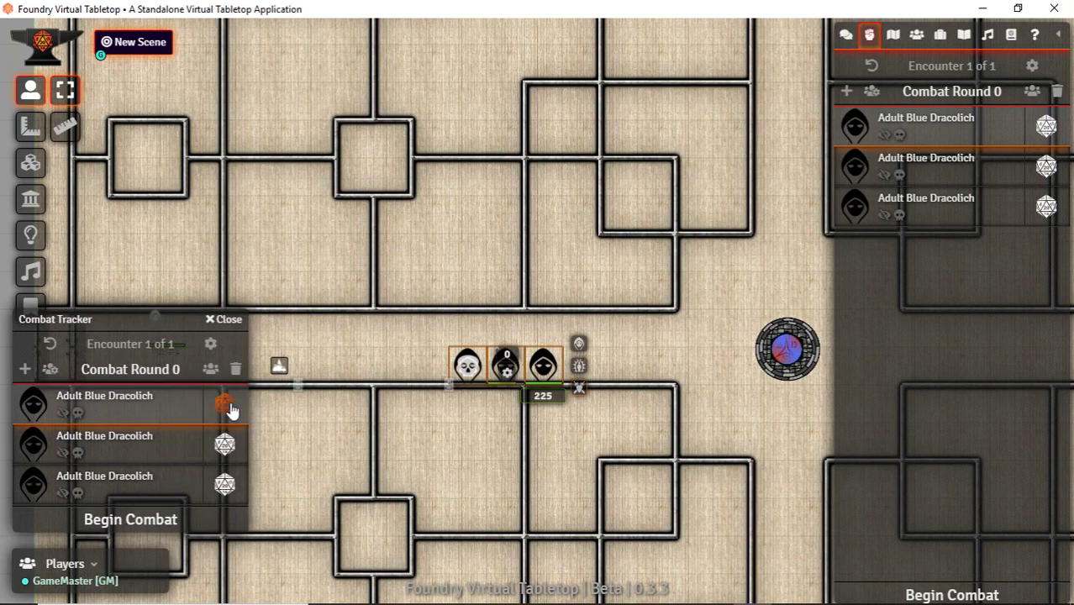
{"action": "left_click", "coordinate": [231, 408]}
Step: Configure the combat tracker to track the resource attributes.ac.value for each combatant
{"action": "left_click", "coordinate": [210, 346]}
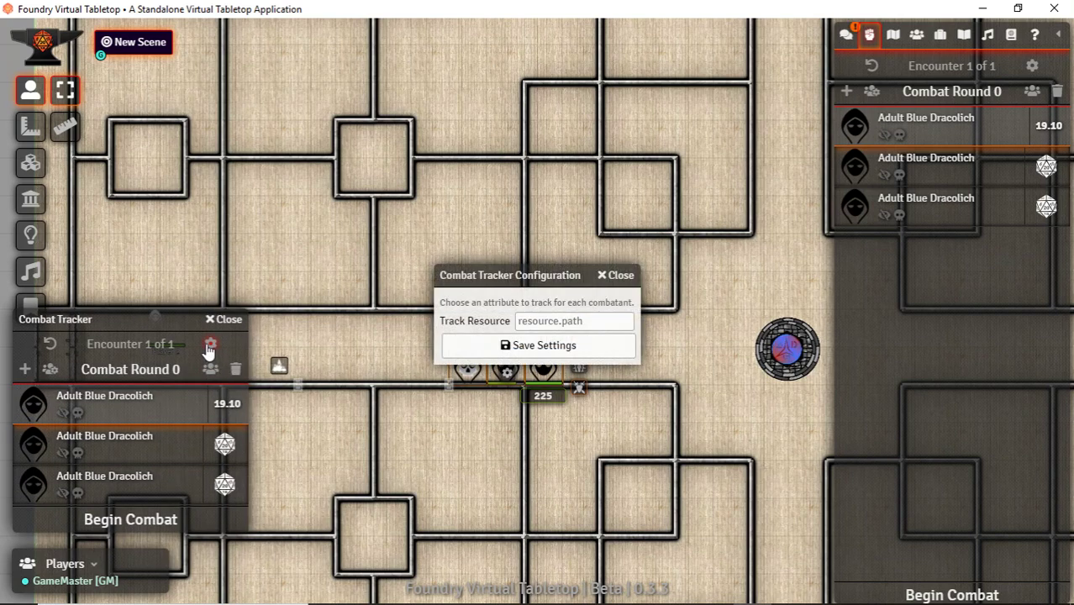
{"action": "left_click", "coordinate": [599, 320]}
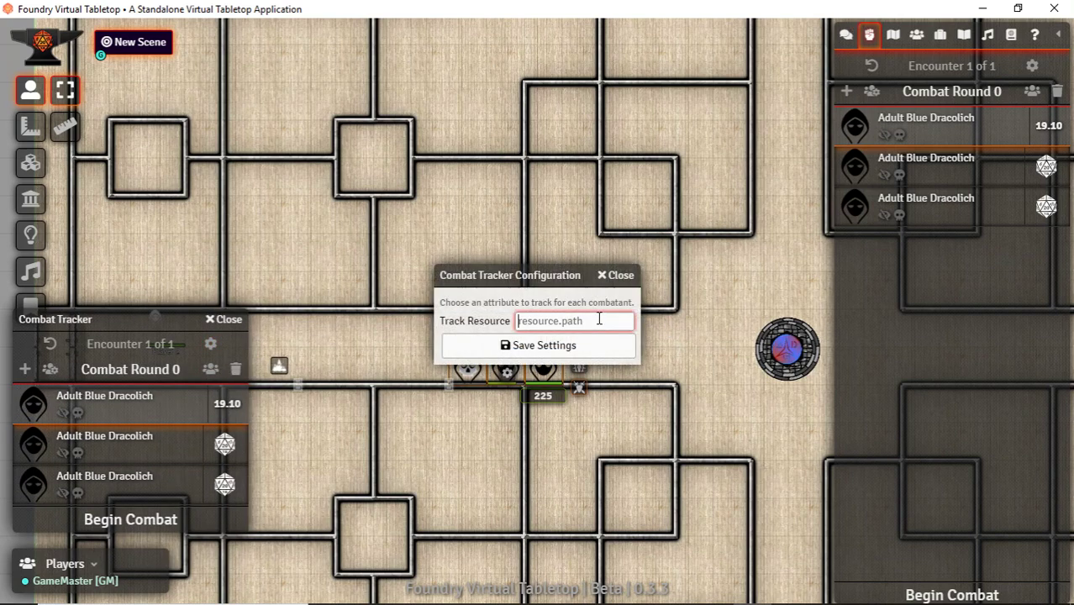
{"action": "type", "text": "attributes.ac.value"}
{"action": "key", "text": "Return"}
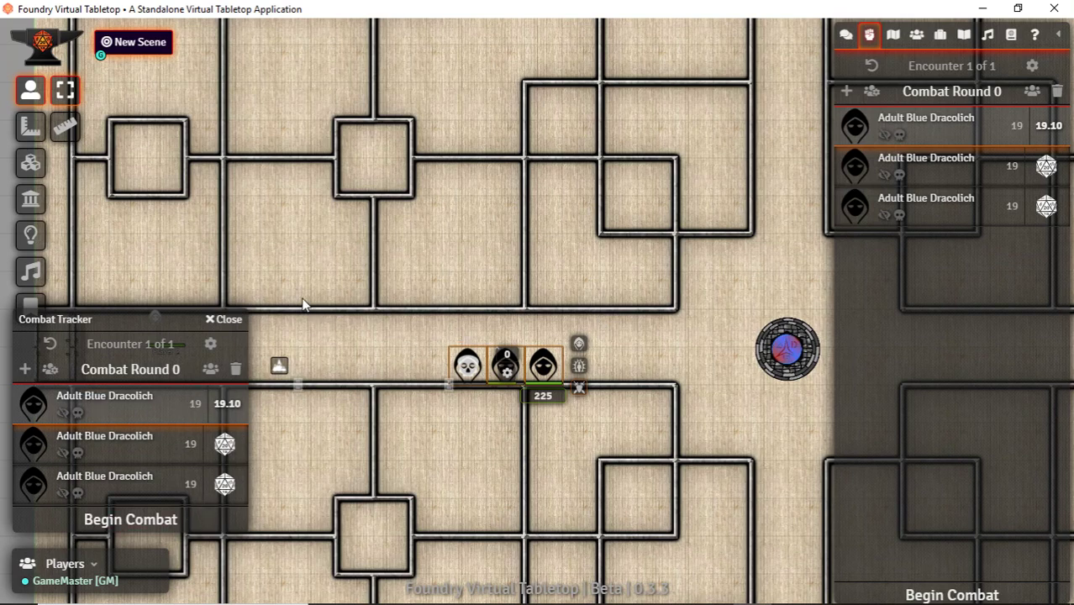
{"action": "left_click", "coordinate": [420, 233]}
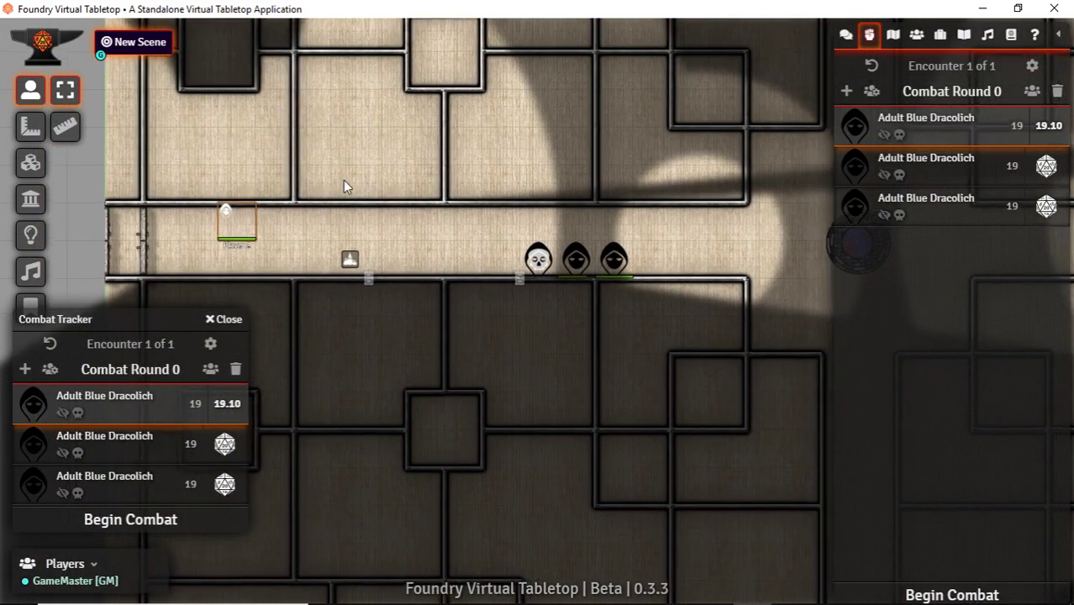
Step: Add the Player 2 and Player 3 (torch) tokens to the combat encounter and roll initiative for the remaining two Dracolichs
{"action": "right_click", "coordinate": [248, 234]}
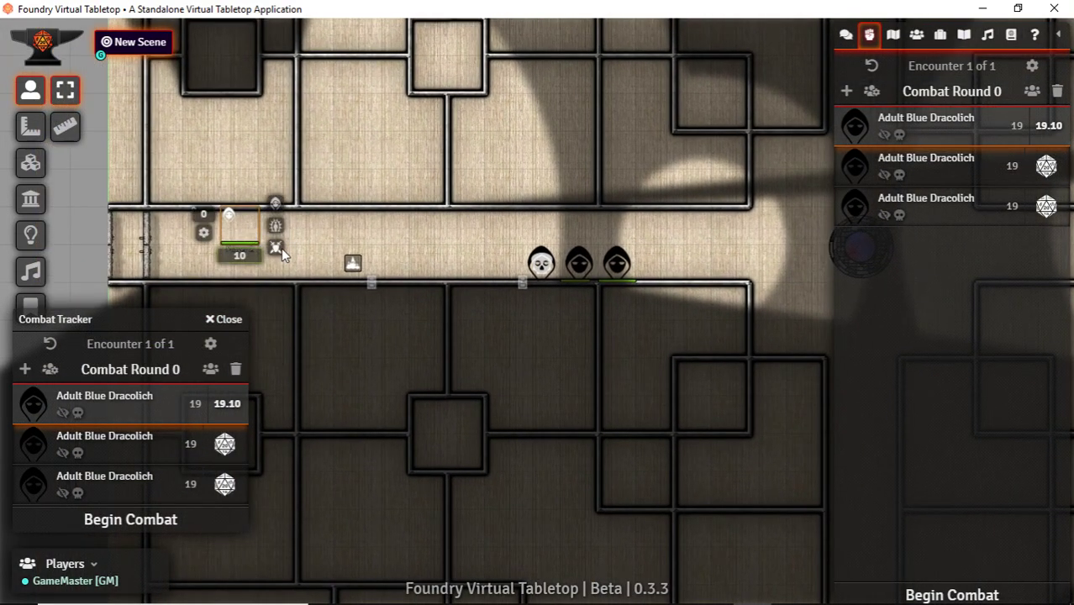
{"action": "left_click", "coordinate": [277, 249]}
{"action": "left_click_drag", "start_coordinate": [389, 192], "coordinate": [89, 228]}
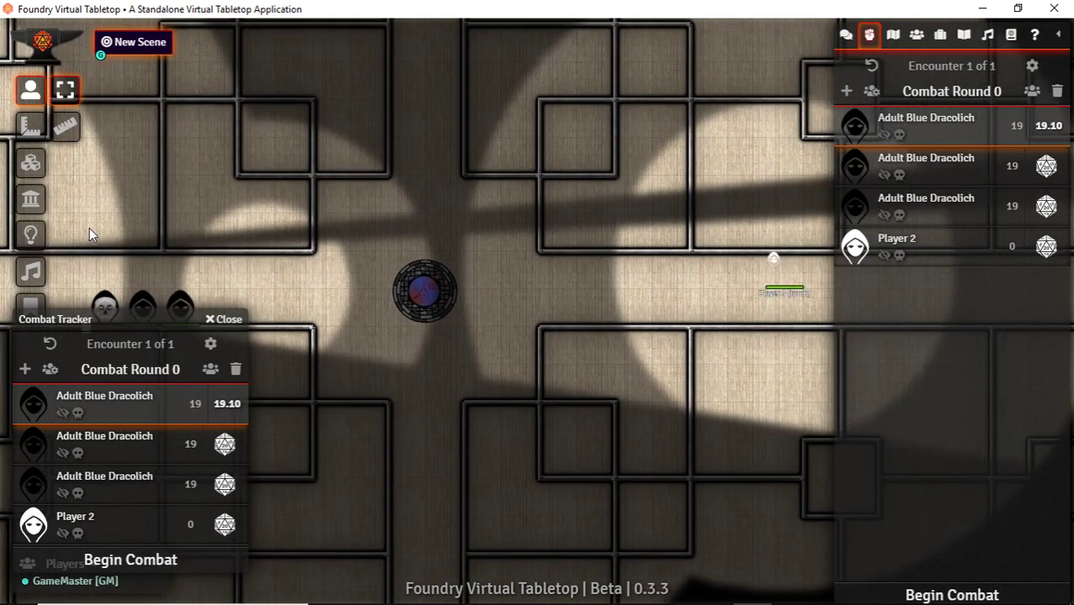
{"action": "left_click_drag", "start_coordinate": [632, 197], "coordinate": [795, 357]}
{"action": "right_click", "coordinate": [761, 295]}
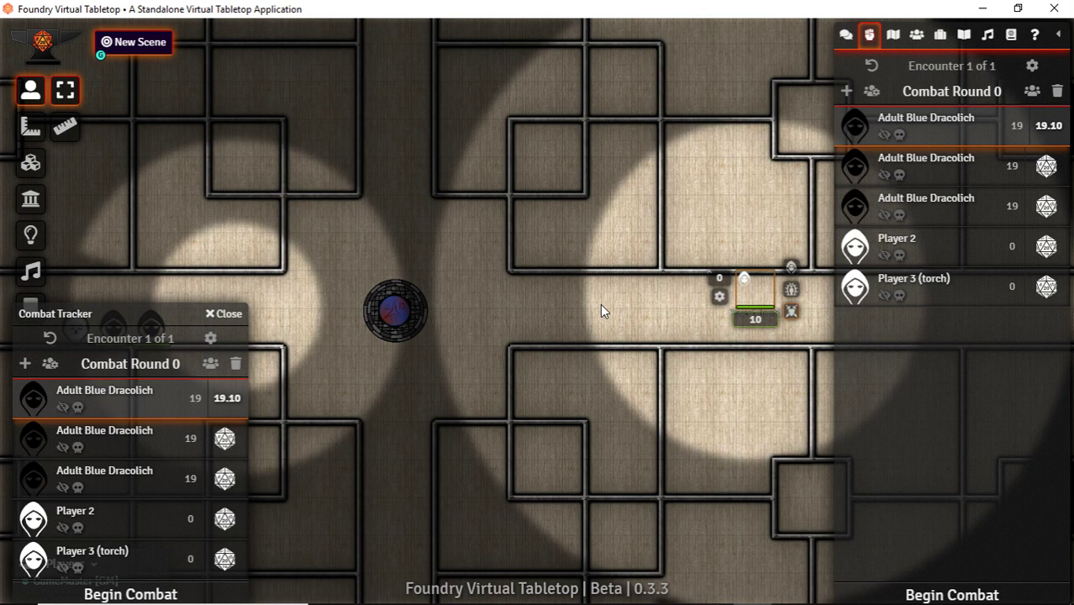
{"action": "left_click", "coordinate": [224, 453]}
{"action": "left_click", "coordinate": [224, 478]}
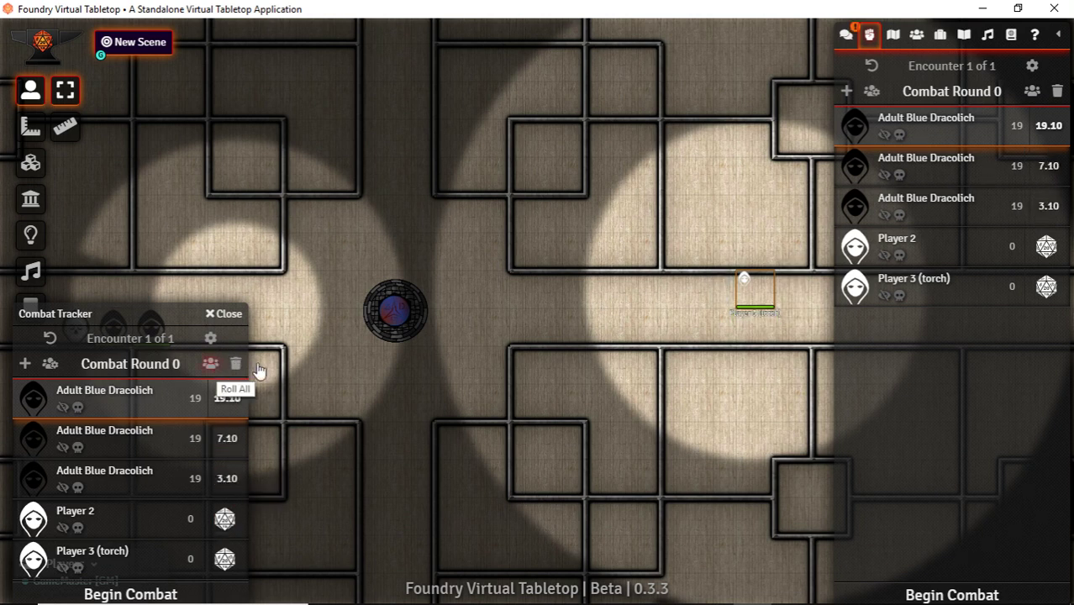
Step: Create two additional empty encounters and return the popped-out combat tracker to the first encounter
{"action": "left_click", "coordinate": [24, 366]}
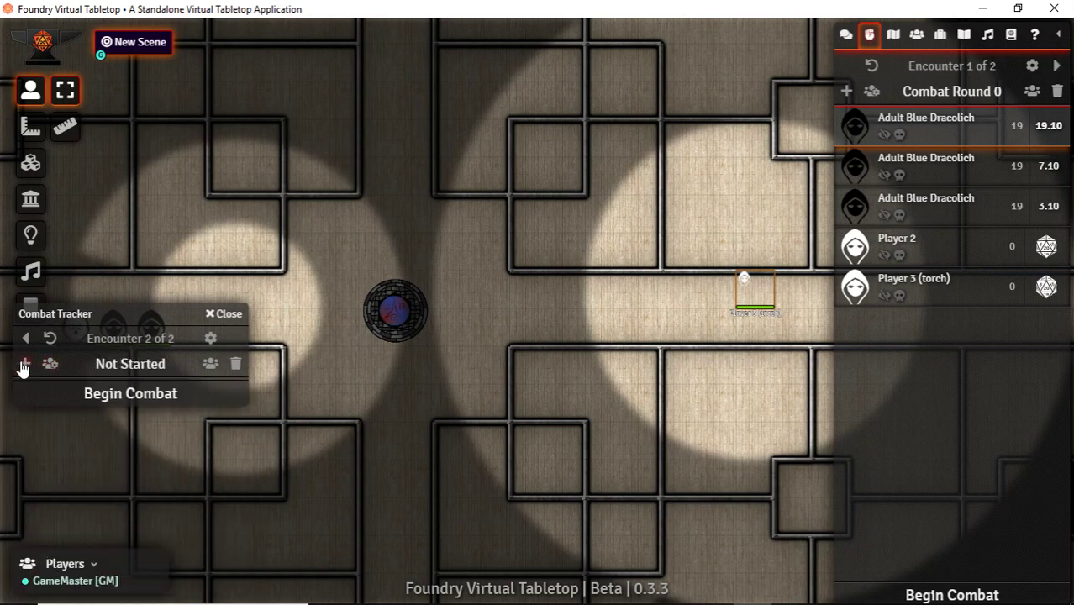
{"action": "left_click", "coordinate": [24, 365]}
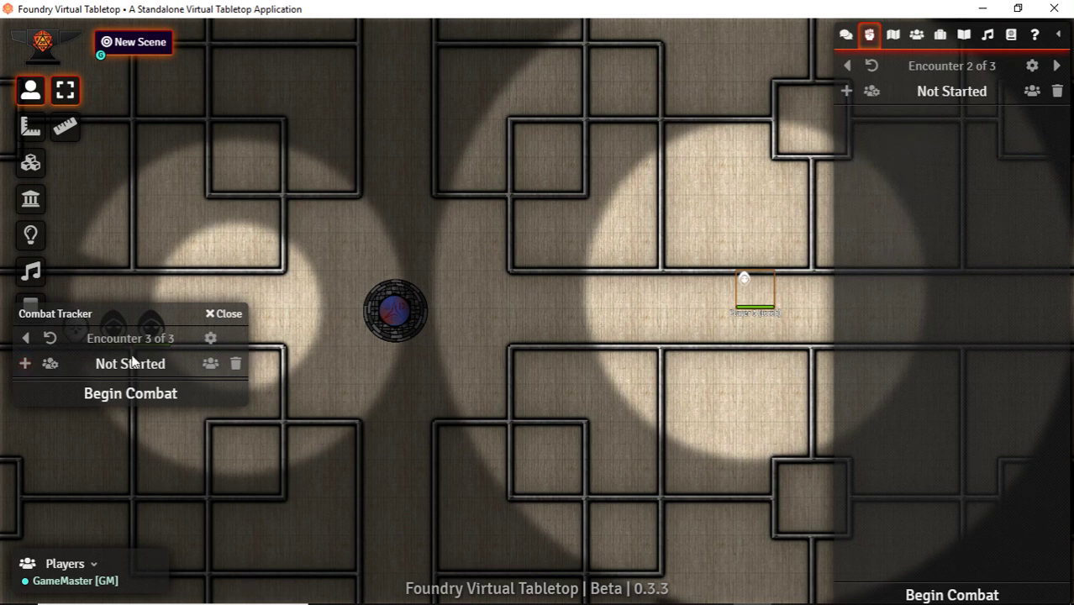
{"action": "left_click", "coordinate": [27, 339]}
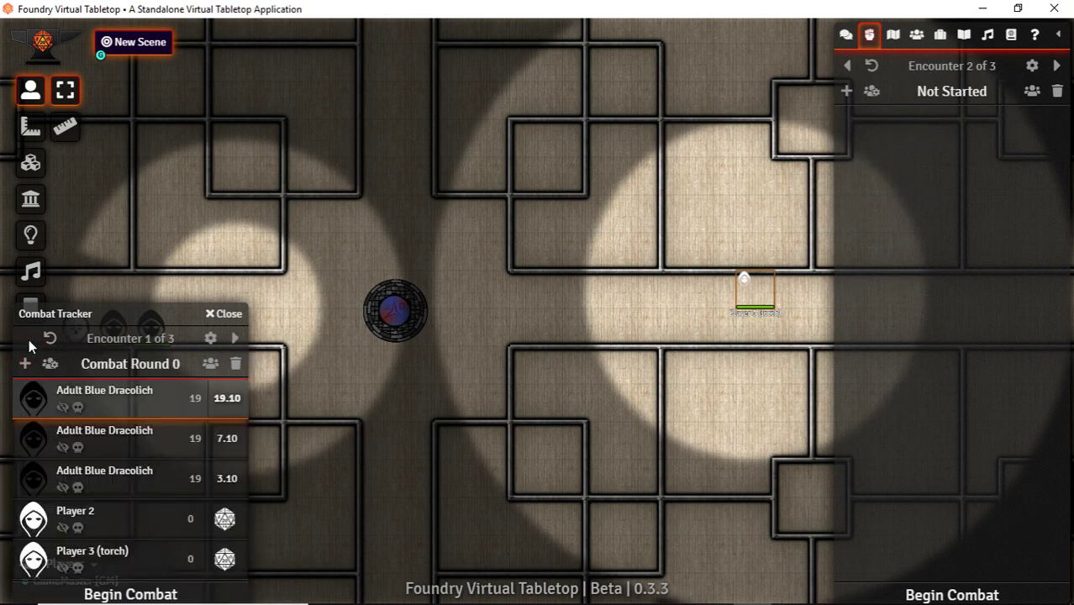
Step: Examine the new-folder form and its color choices in the actors directory, closing it without creating a folder
{"action": "left_click", "coordinate": [898, 36]}
{"action": "left_click", "coordinate": [917, 35]}
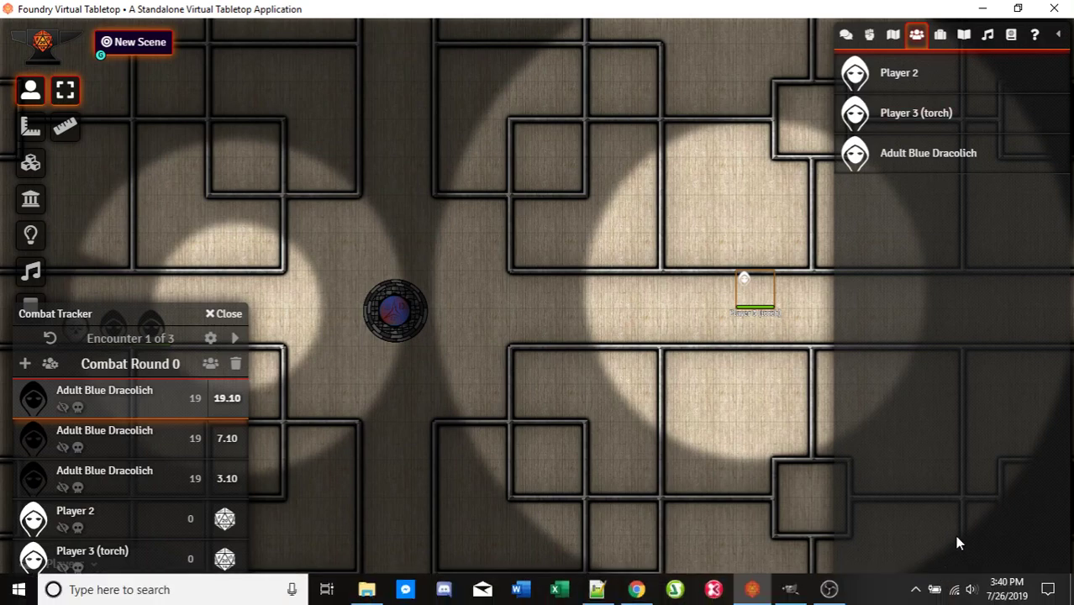
{"action": "left_click", "coordinate": [1013, 592]}
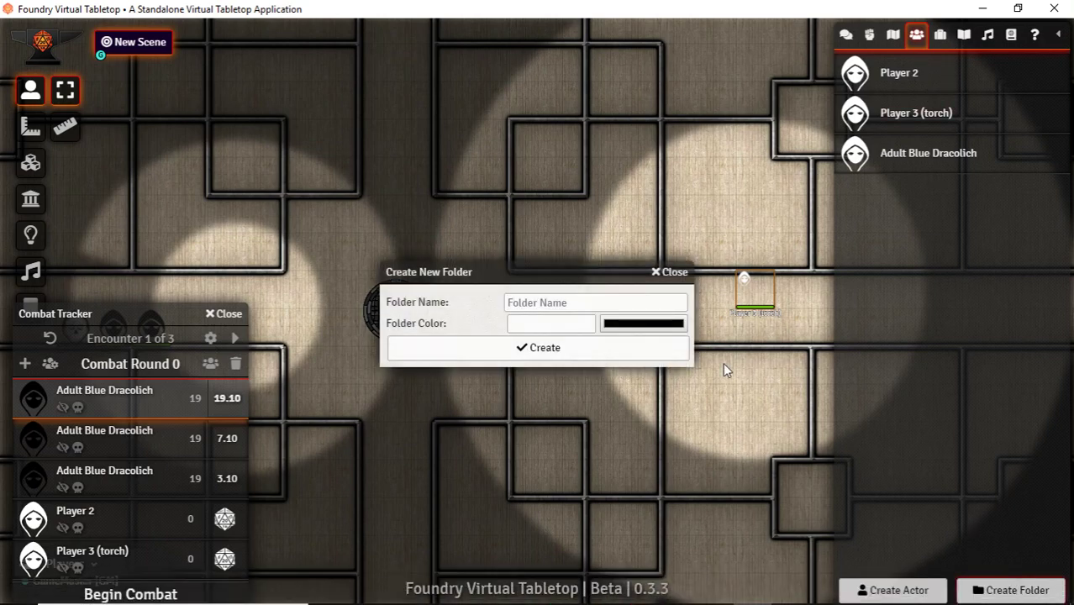
{"action": "left_click", "coordinate": [643, 323]}
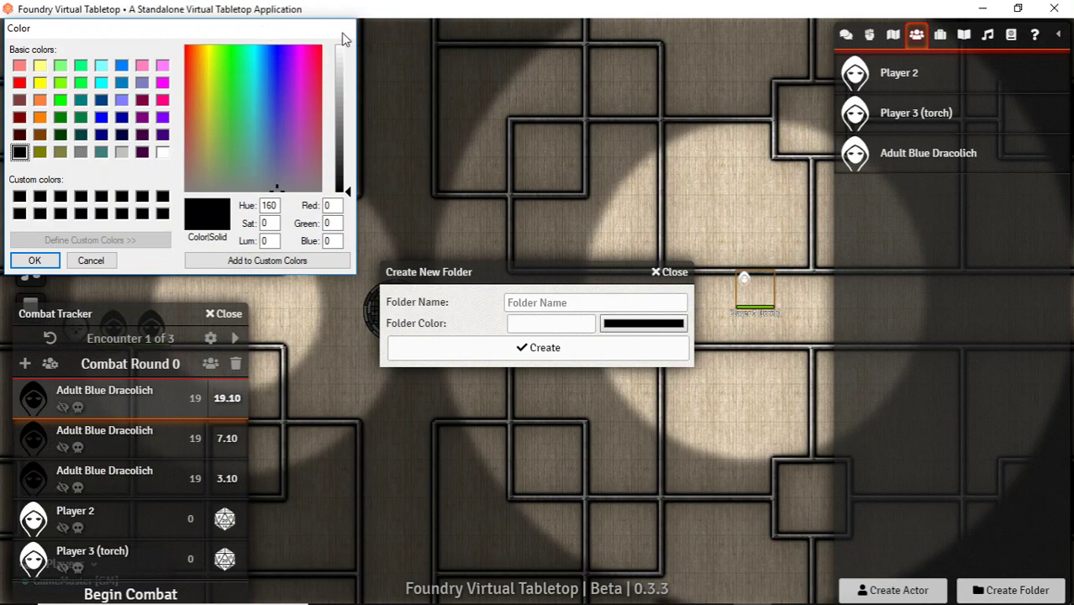
{"action": "left_click", "coordinate": [343, 28]}
{"action": "left_click", "coordinate": [671, 273]}
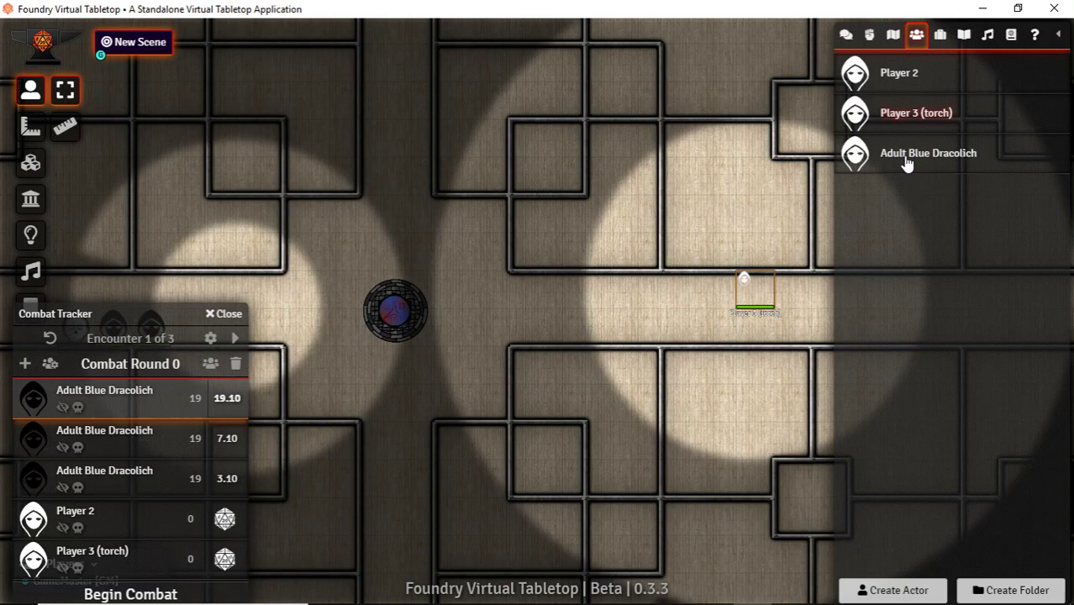
Step: Open Player 3 (torch)'s character sheet and add the Druid class from the Classes (SRD) compendium
{"action": "left_click", "coordinate": [942, 41]}
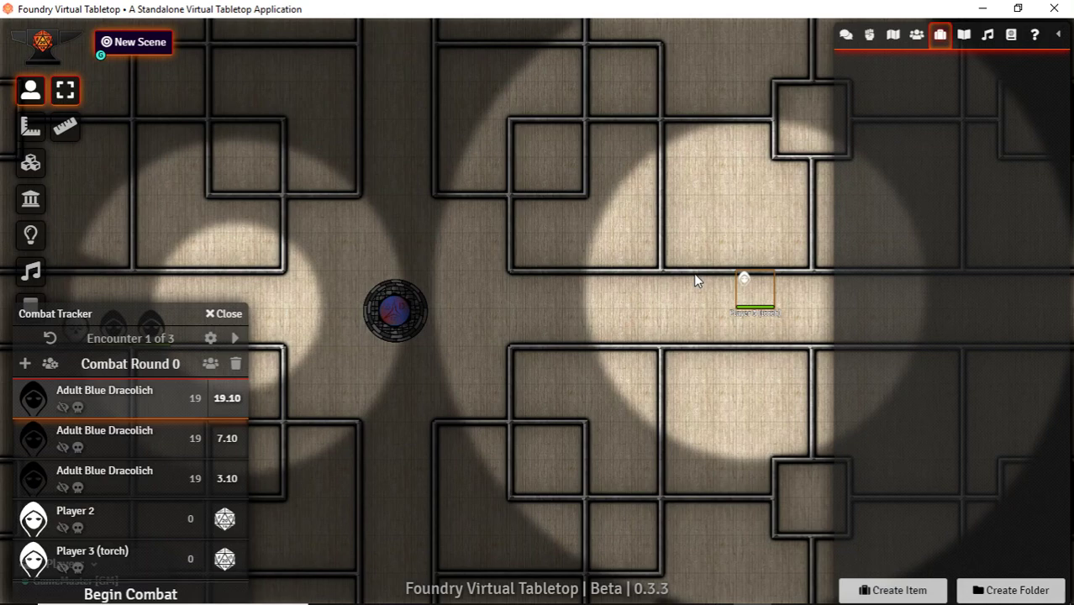
{"action": "double_click", "coordinate": [761, 292]}
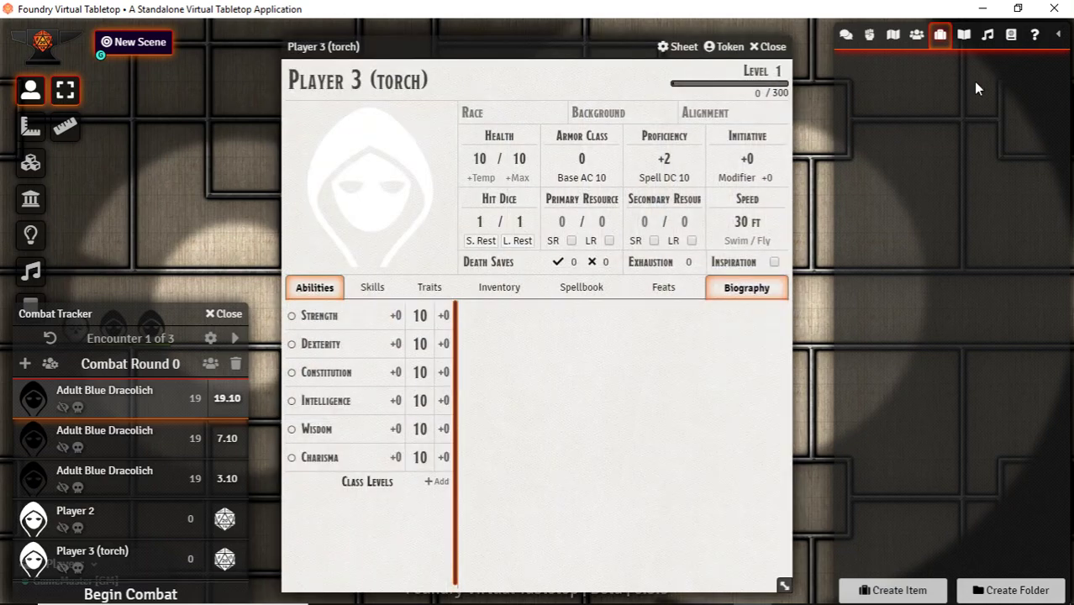
{"action": "left_click", "coordinate": [1013, 39]}
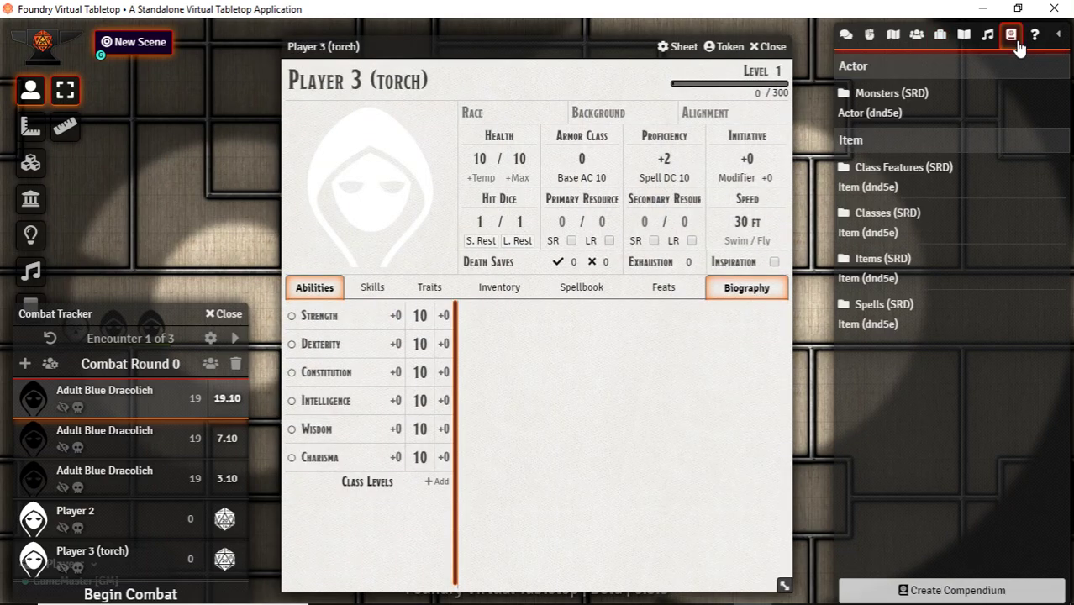
{"action": "left_click", "coordinate": [893, 217]}
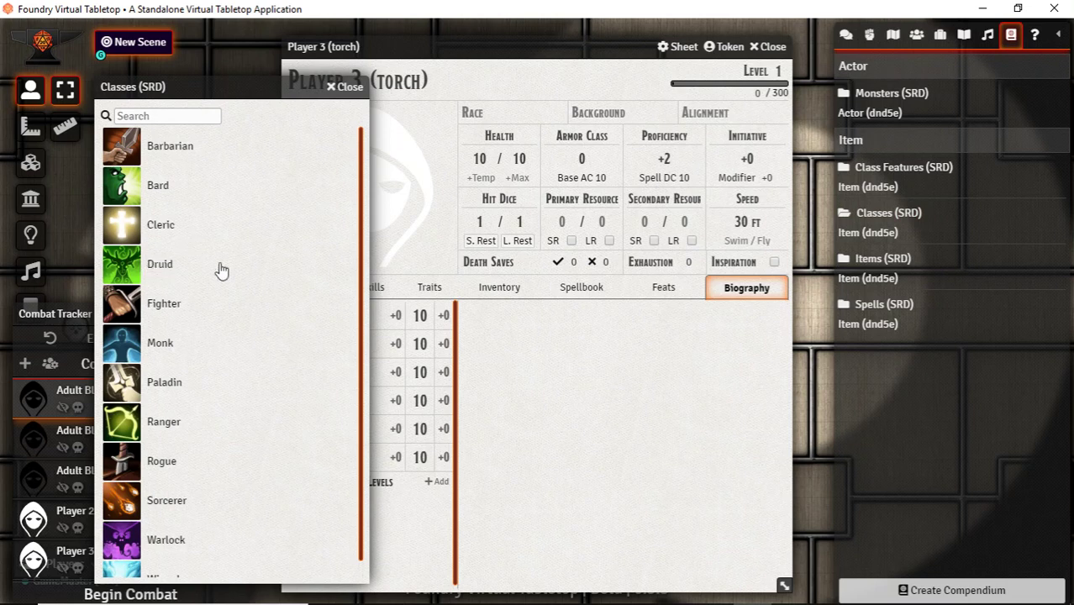
{"action": "left_click_drag", "start_coordinate": [221, 268], "coordinate": [594, 354]}
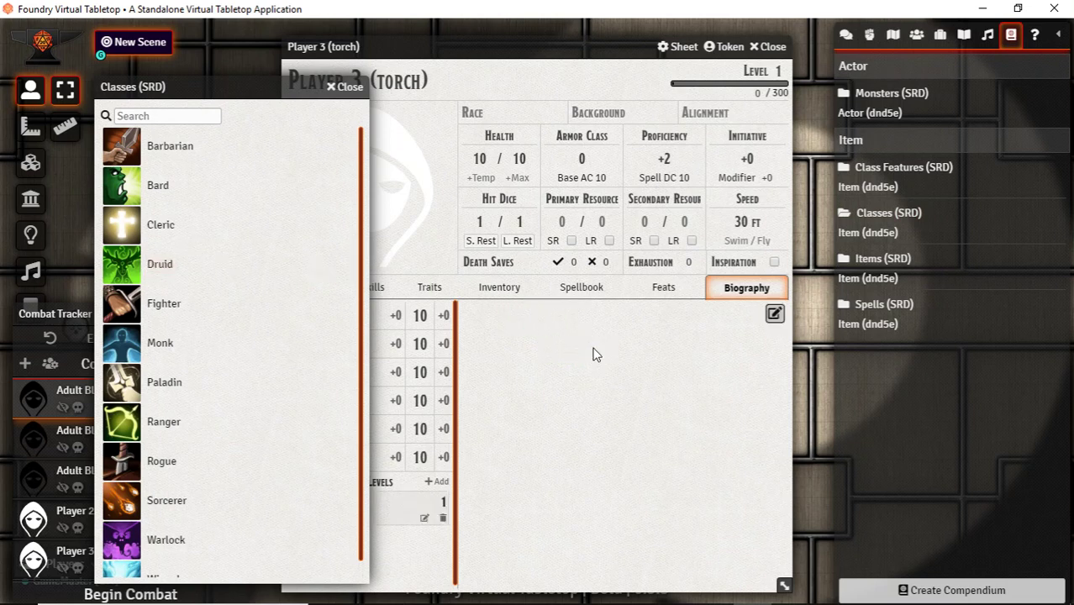
Step: Show the feats on Player 3 (torch)'s sheet and add the Wild Shape feature from the Class Features (SRD) compendium
{"action": "left_click", "coordinate": [661, 290]}
{"action": "left_click", "coordinate": [582, 289]}
{"action": "left_click", "coordinate": [500, 287]}
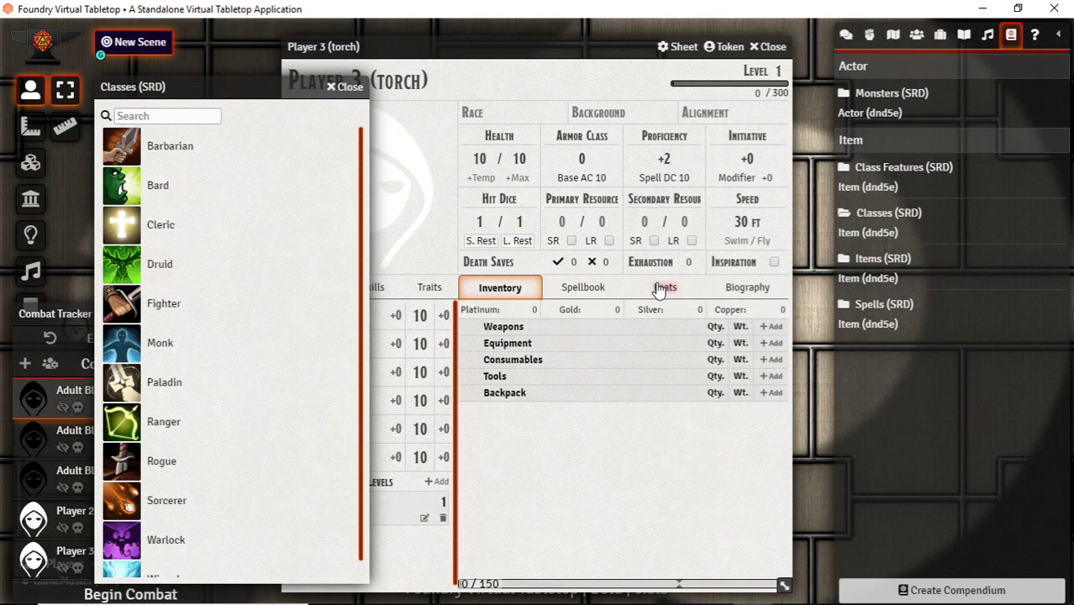
{"action": "left_click", "coordinate": [664, 287]}
{"action": "left_click", "coordinate": [347, 87]}
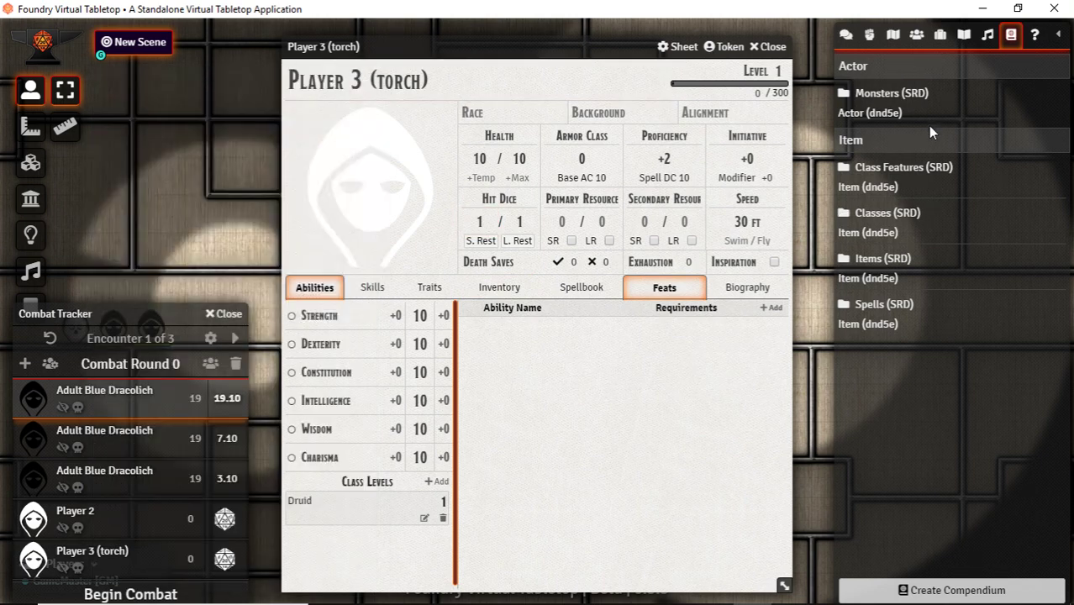
{"action": "left_click", "coordinate": [880, 173]}
{"action": "left_click", "coordinate": [170, 117]}
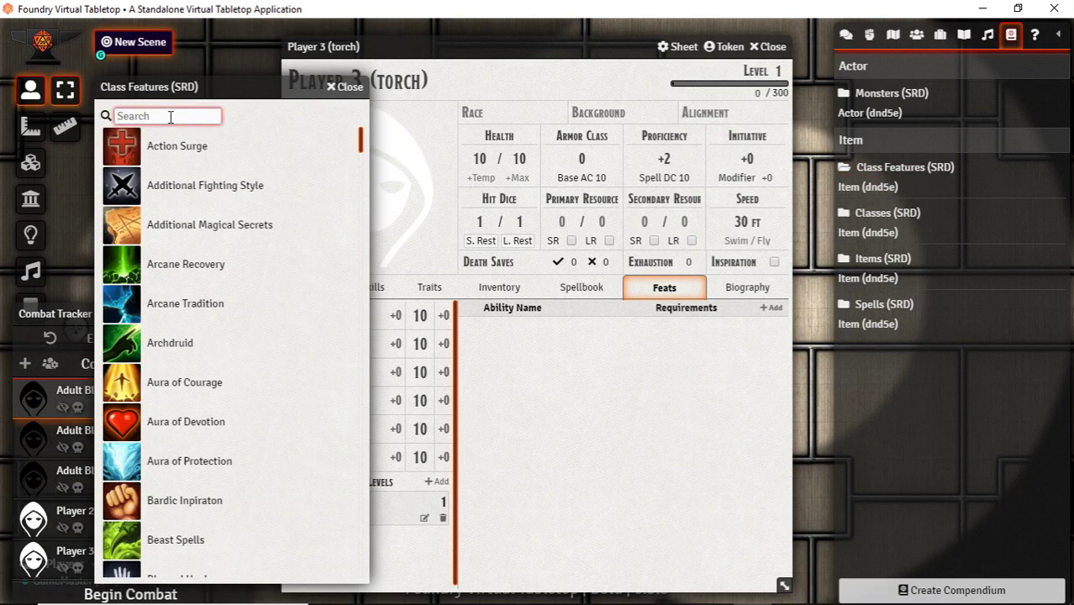
{"action": "type", "text": "wild"}
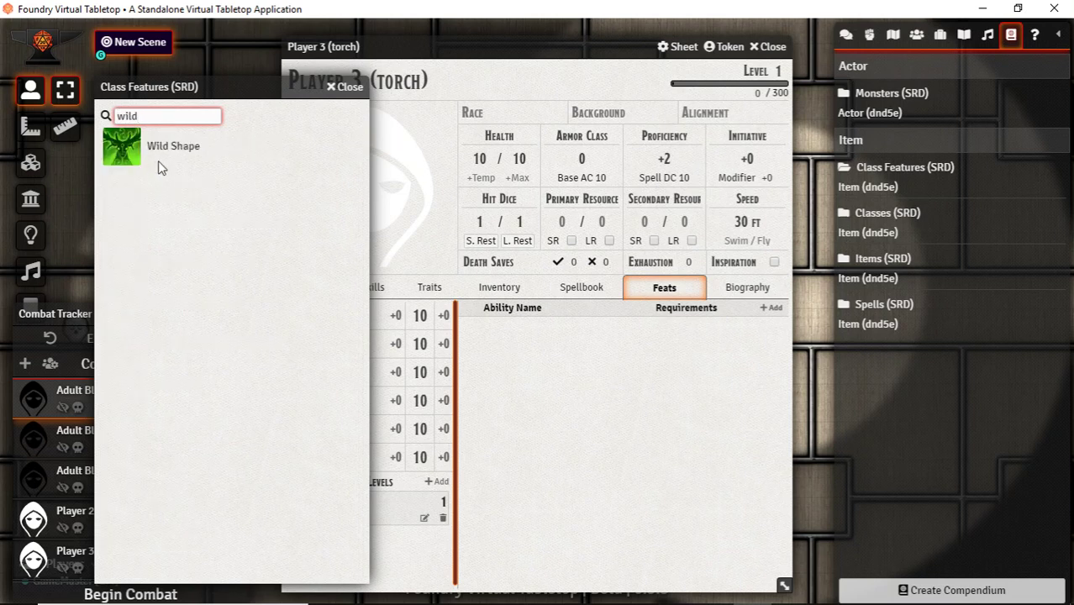
{"action": "left_click_drag", "start_coordinate": [126, 147], "coordinate": [650, 368]}
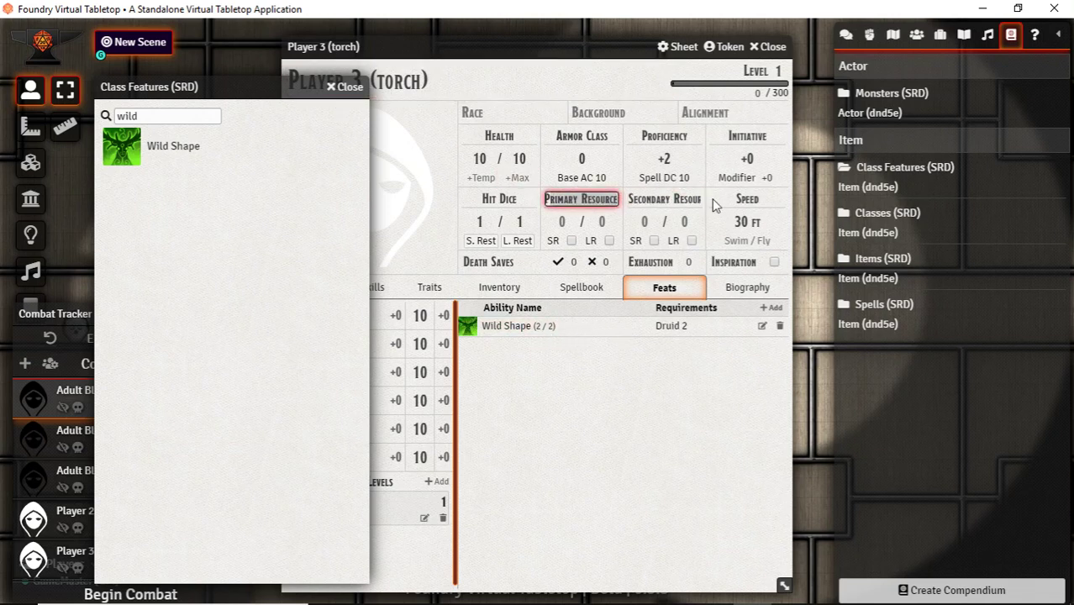
Step: Name the primary resource Wild Shape, set it to 2 of 2 uses, and enable recovery on short and long rests
{"action": "type", "text": "Primary"}
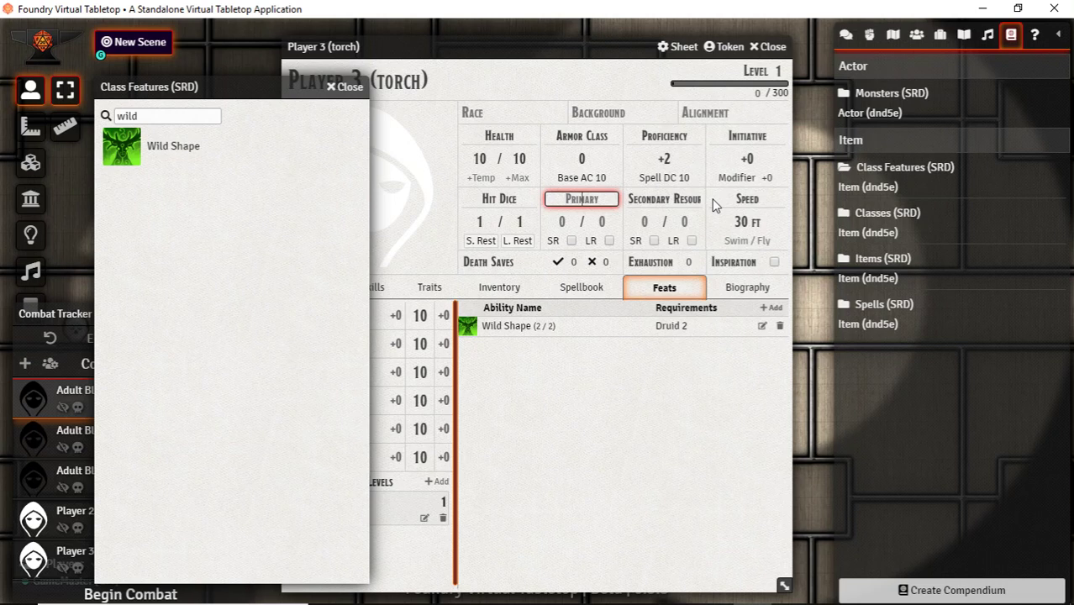
{"action": "type", "text": "Wild Shape"}
{"action": "key", "text": "Tab"}
{"action": "key", "text": "Tab"}
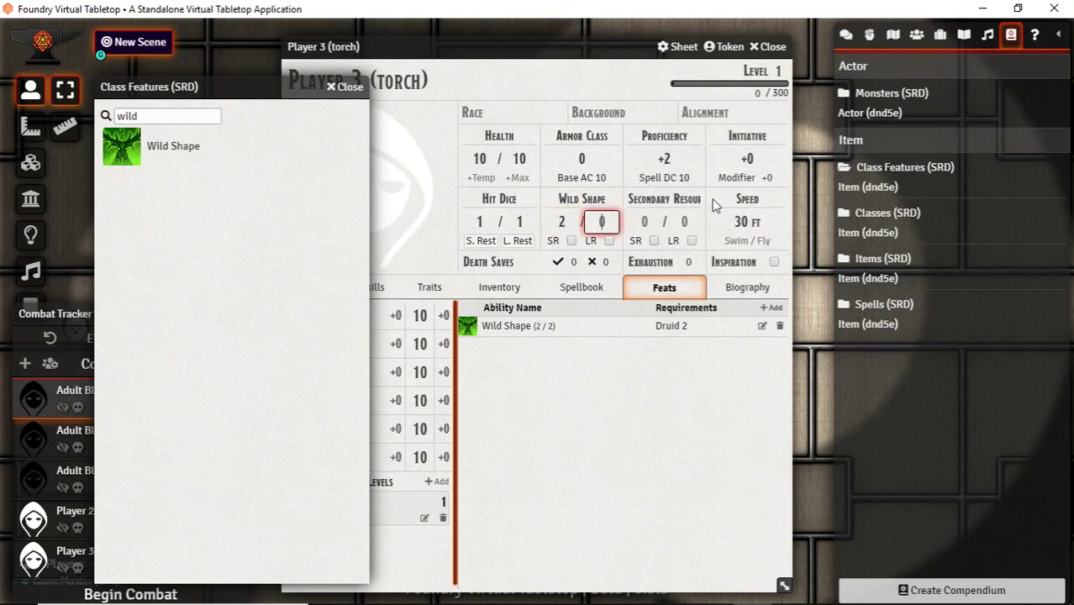
{"action": "left_click", "coordinate": [712, 205]}
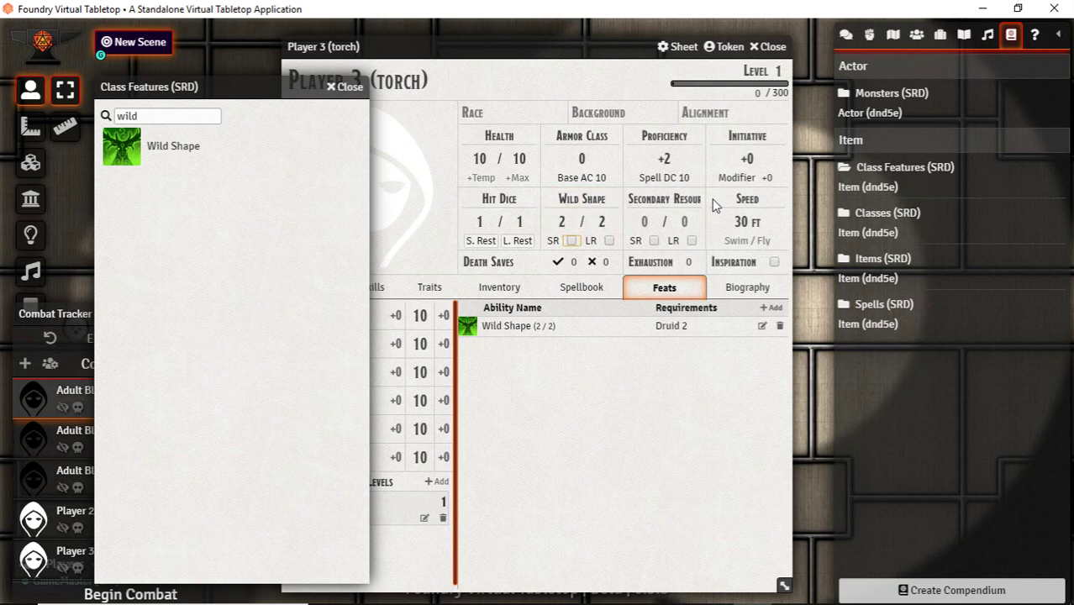
{"action": "left_click", "coordinate": [572, 242]}
{"action": "left_click", "coordinate": [610, 242]}
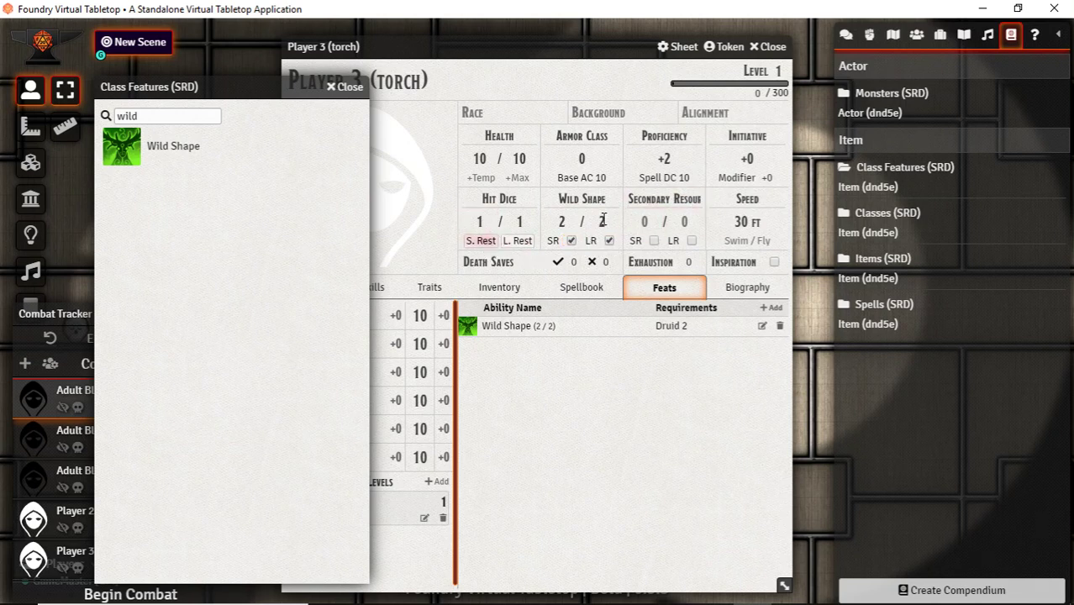
Step: Set the current Wild Shape uses to 0 and have Player 3 (torch) take a short rest
{"action": "left_click", "coordinate": [567, 222]}
{"action": "key", "text": "BackSpace"}
{"action": "type", "text": "0"}
{"action": "left_click", "coordinate": [483, 244]}
{"action": "left_click", "coordinate": [500, 359]}
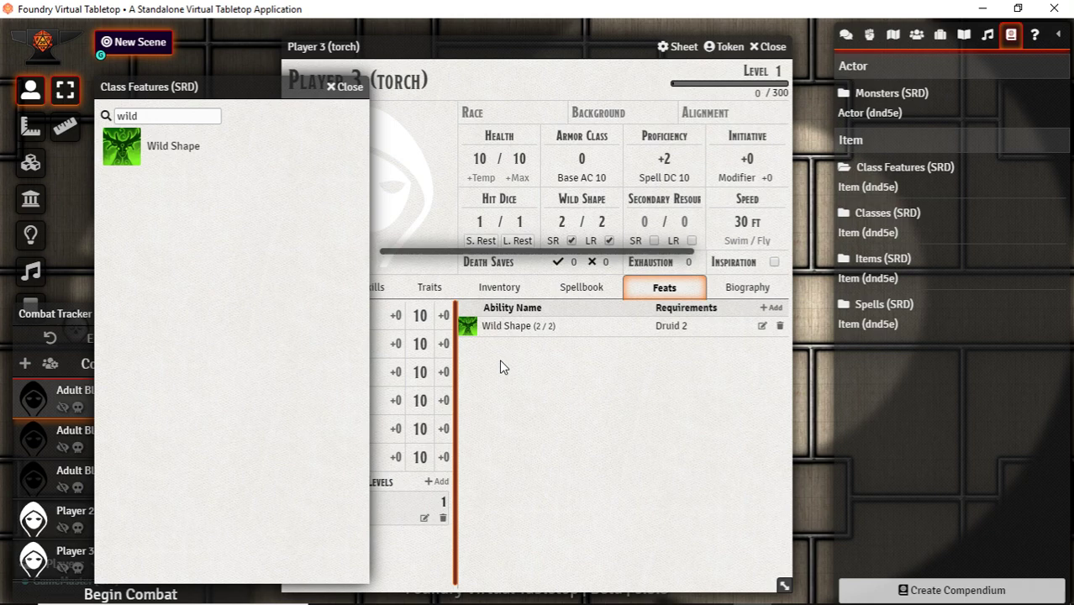
Step: Show the chat log's rest message, and close the Class Features compendium and Player 3 (torch)'s sheet
{"action": "left_click", "coordinate": [847, 35]}
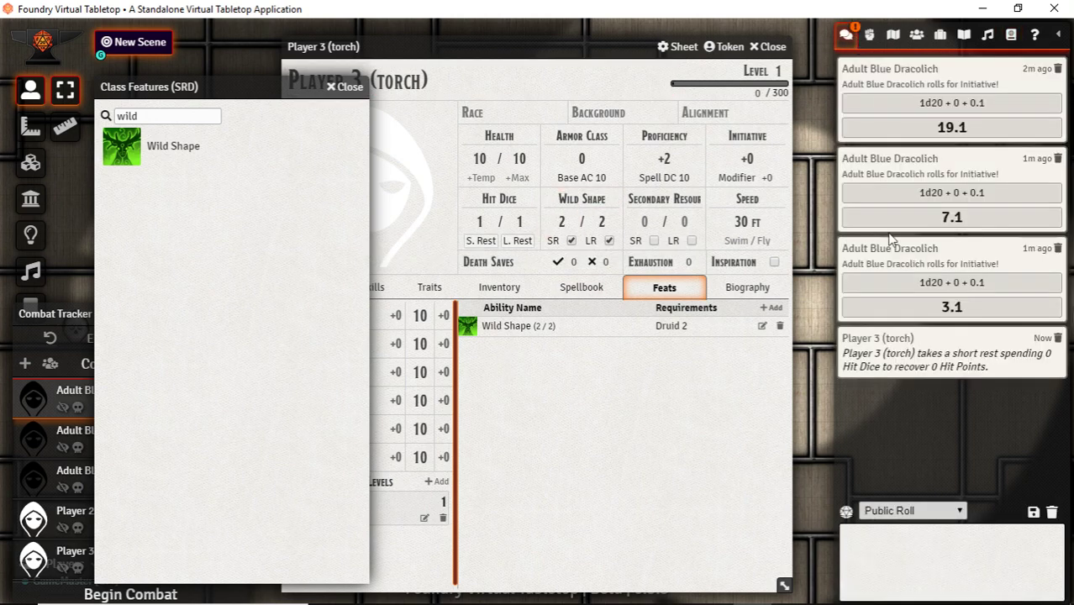
{"action": "left_click", "coordinate": [352, 89]}
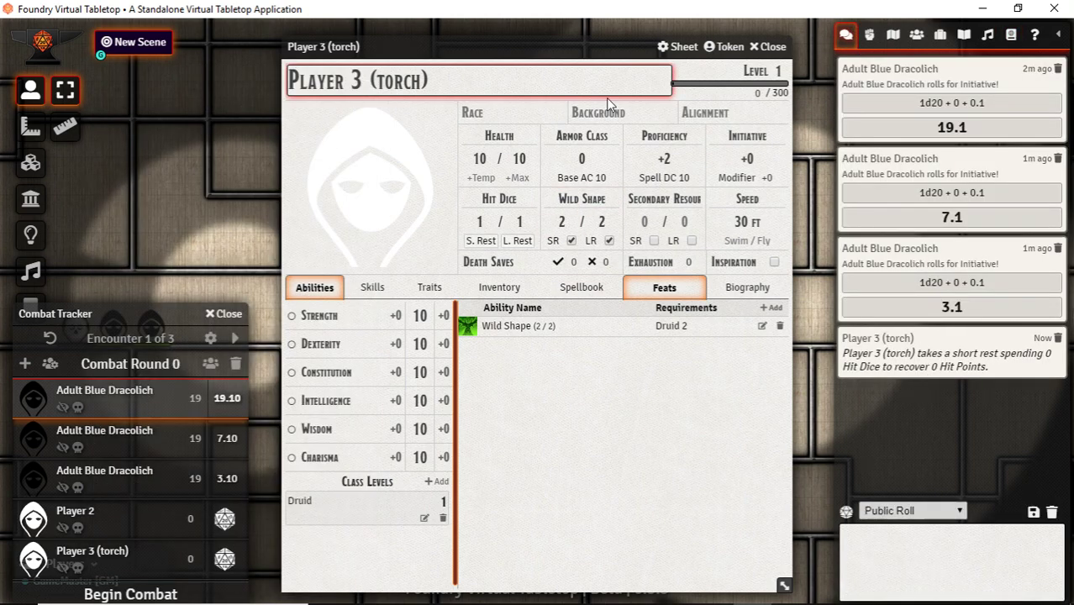
{"action": "left_click", "coordinate": [772, 47]}
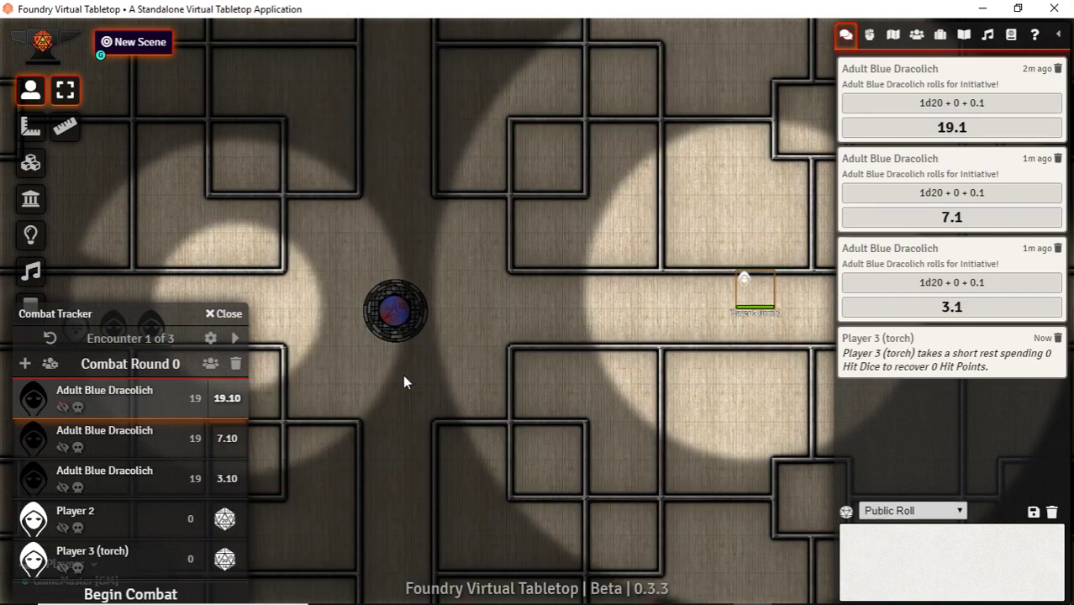
Step: Review the playlist volume controls, the Riddle journal entry and the list of compendium packs
{"action": "left_click", "coordinate": [989, 38]}
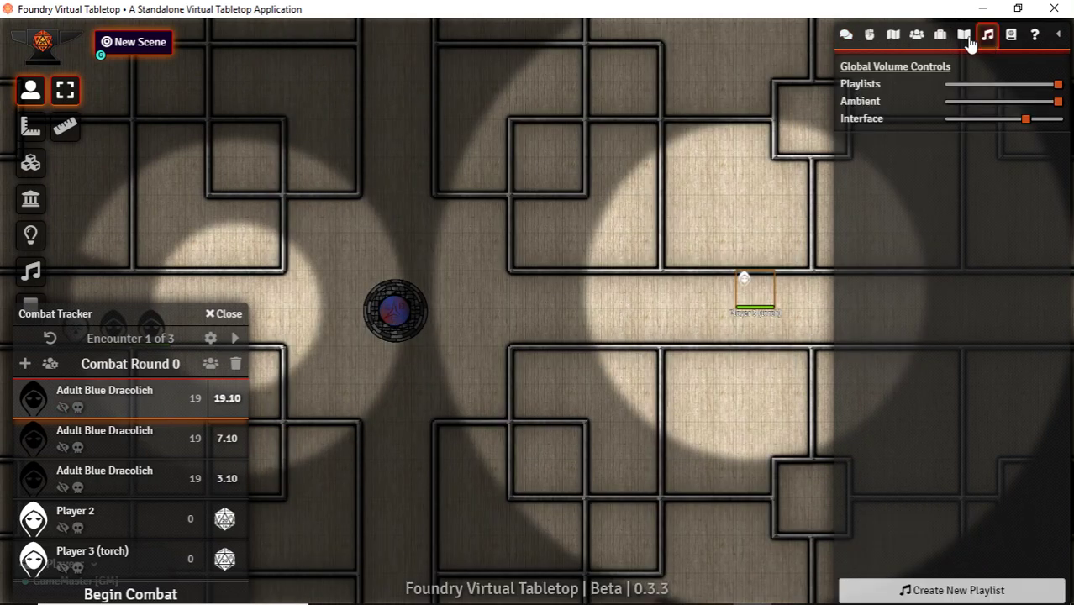
{"action": "left_click", "coordinate": [965, 38]}
{"action": "left_click", "coordinate": [880, 68]}
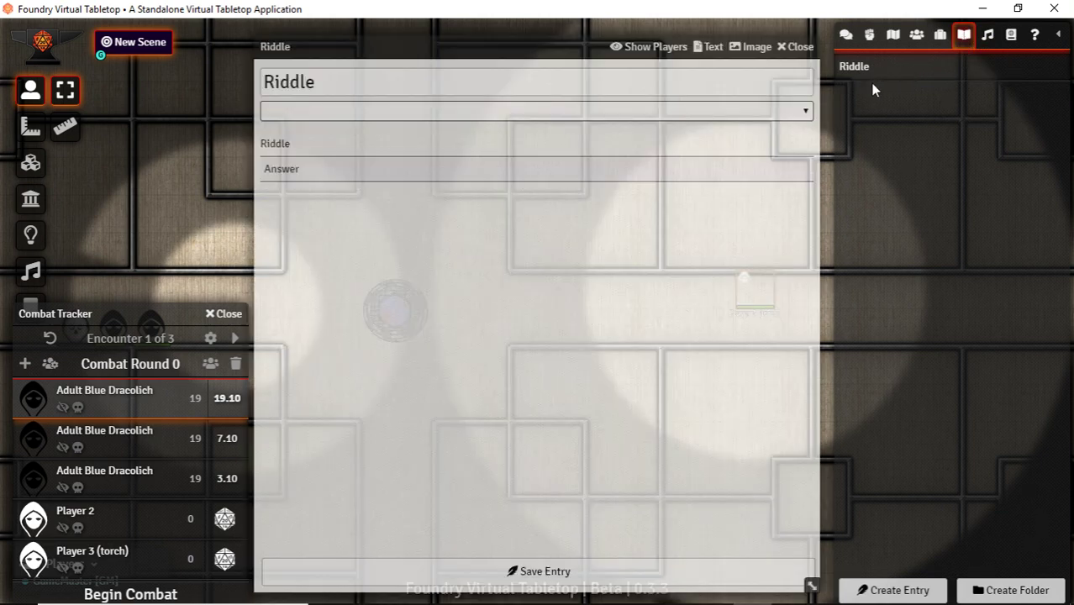
{"action": "left_click", "coordinate": [803, 47]}
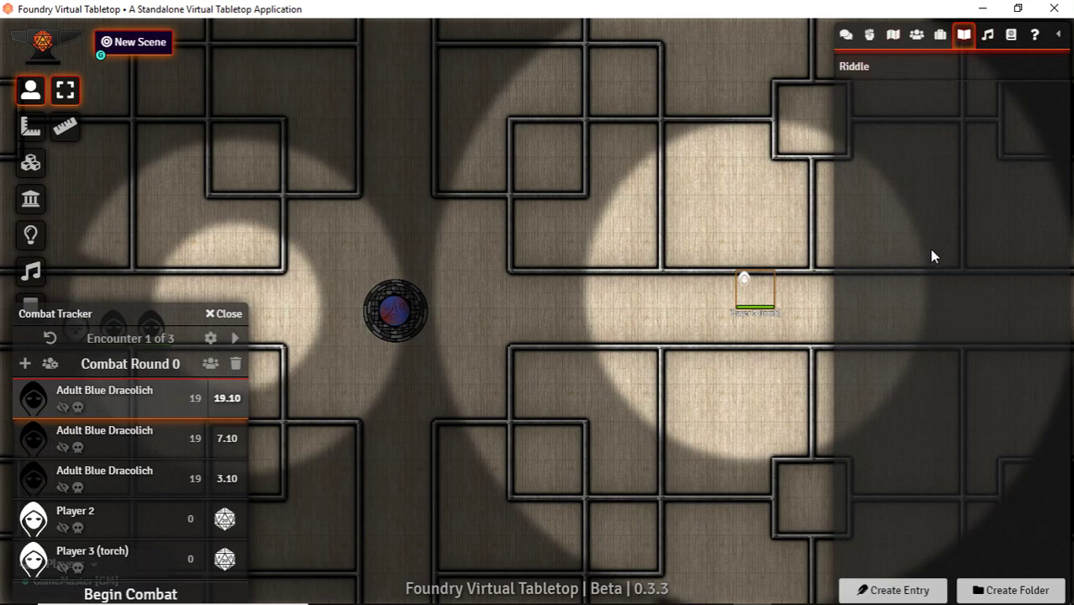
{"action": "left_click", "coordinate": [989, 35]}
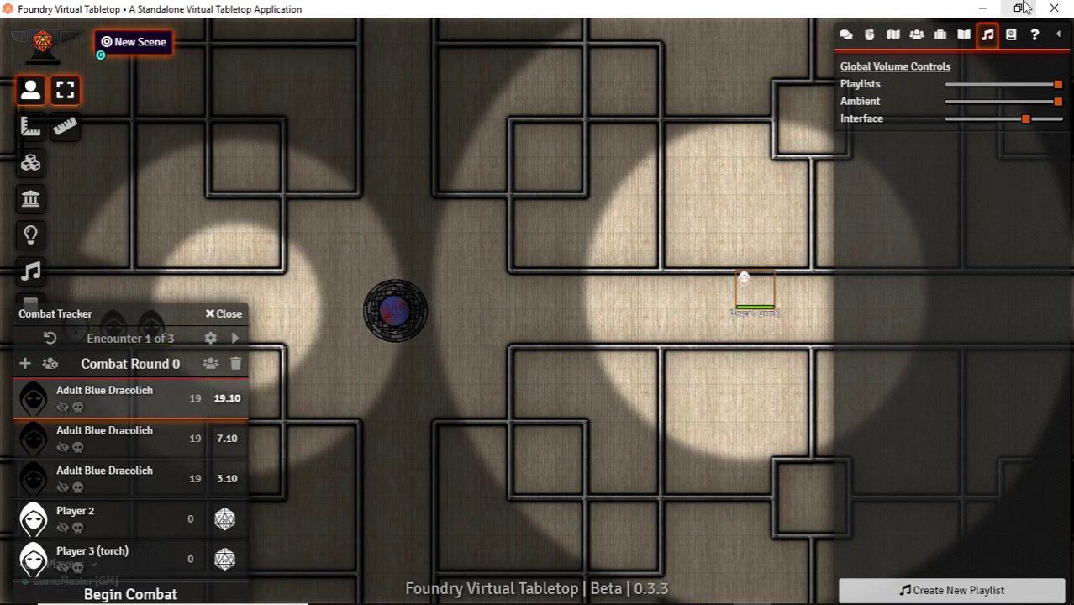
{"action": "left_click", "coordinate": [1012, 40]}
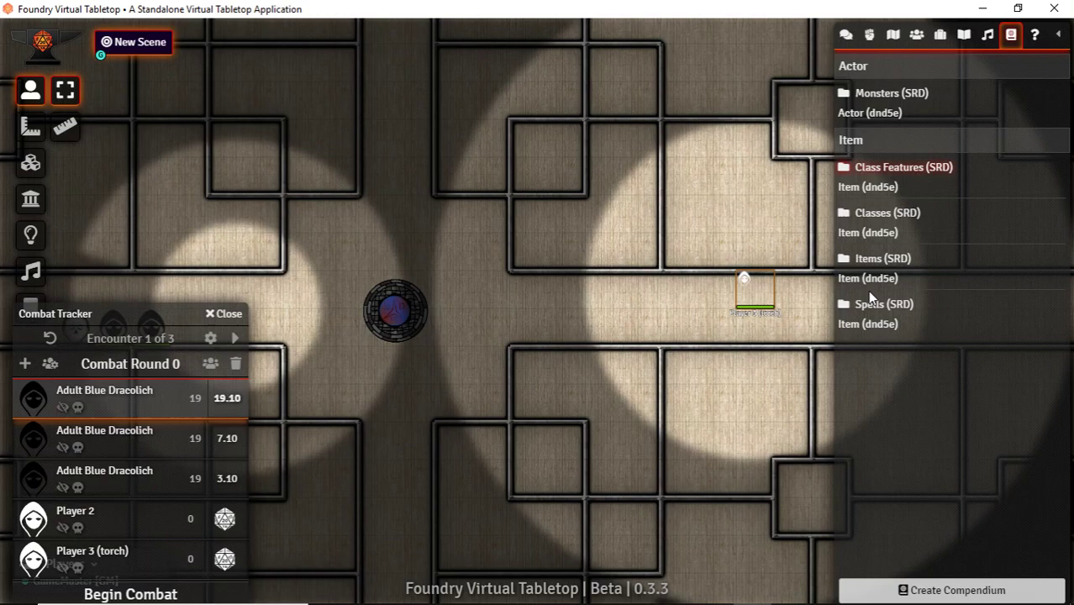
Step: Examine the list of installed modules and their descriptions in Module Management, and close it
{"action": "left_click", "coordinate": [1036, 37]}
{"action": "left_click", "coordinate": [997, 120]}
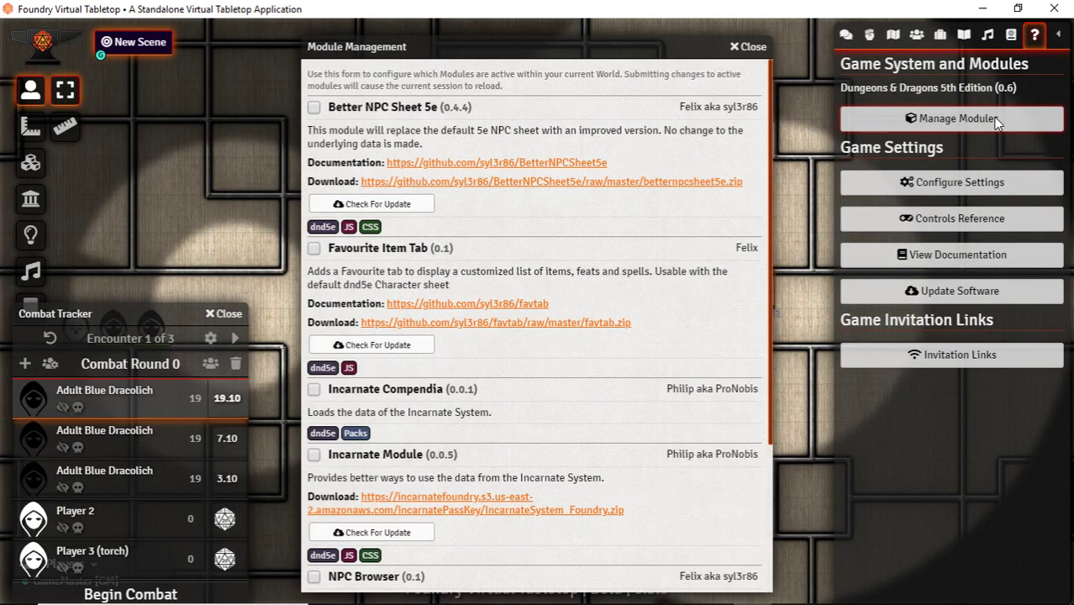
{"action": "scroll", "coordinate": [502, 265], "scroll_direction": "down", "scroll_amount": 3}
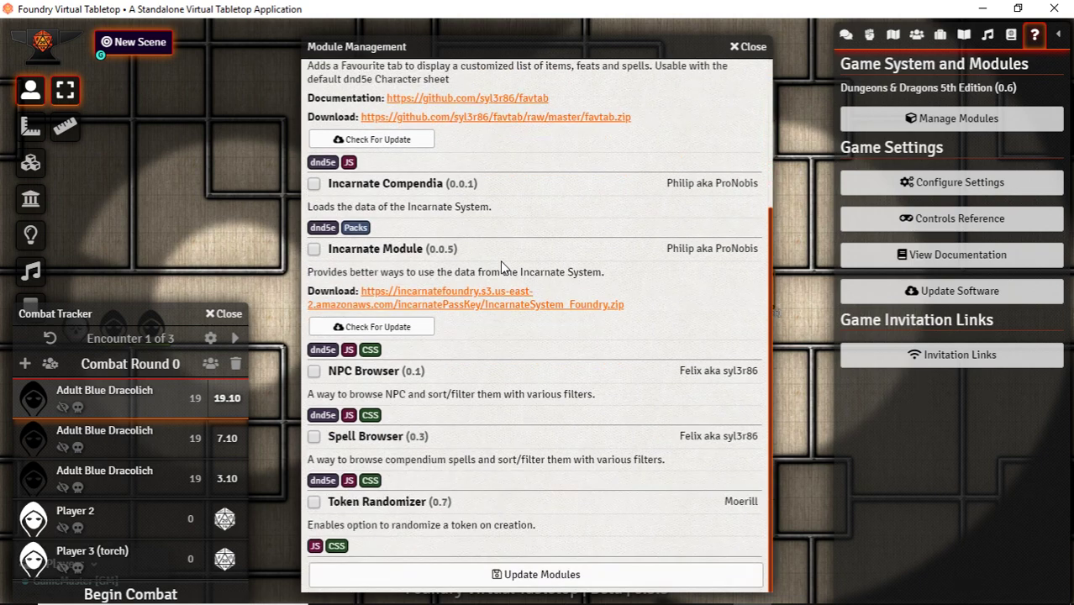
{"action": "scroll", "coordinate": [500, 260], "scroll_direction": "up", "scroll_amount": 3}
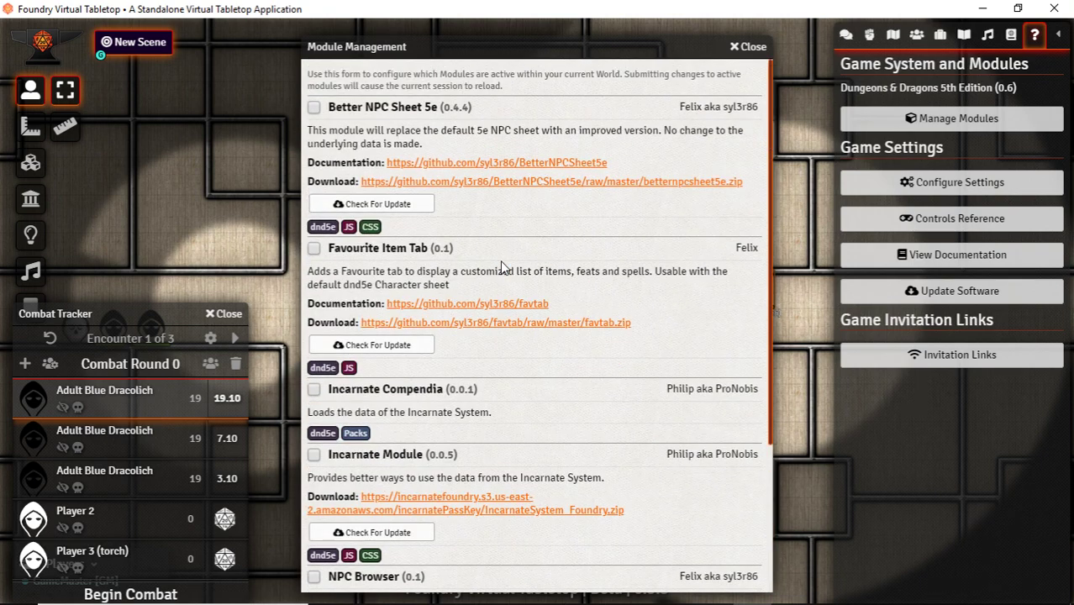
{"action": "left_click", "coordinate": [753, 47]}
Step: Add a blank feat and a blank class level to Player 3 (torch)'s character sheet, briefly opening the new feat's details
{"action": "double_click", "coordinate": [756, 295]}
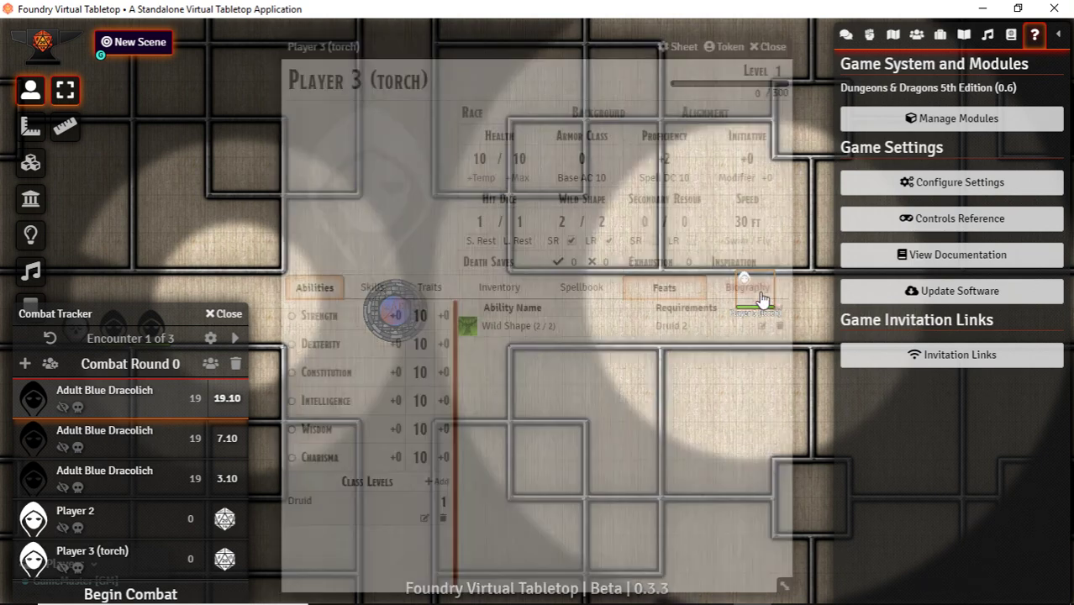
{"action": "left_click", "coordinate": [770, 308]}
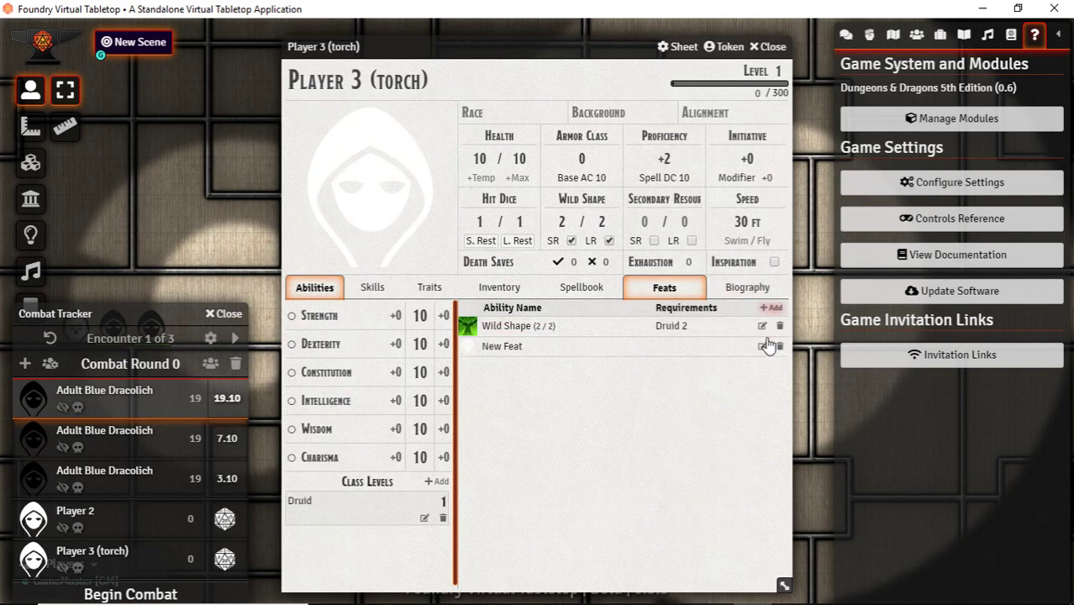
{"action": "left_click", "coordinate": [762, 347]}
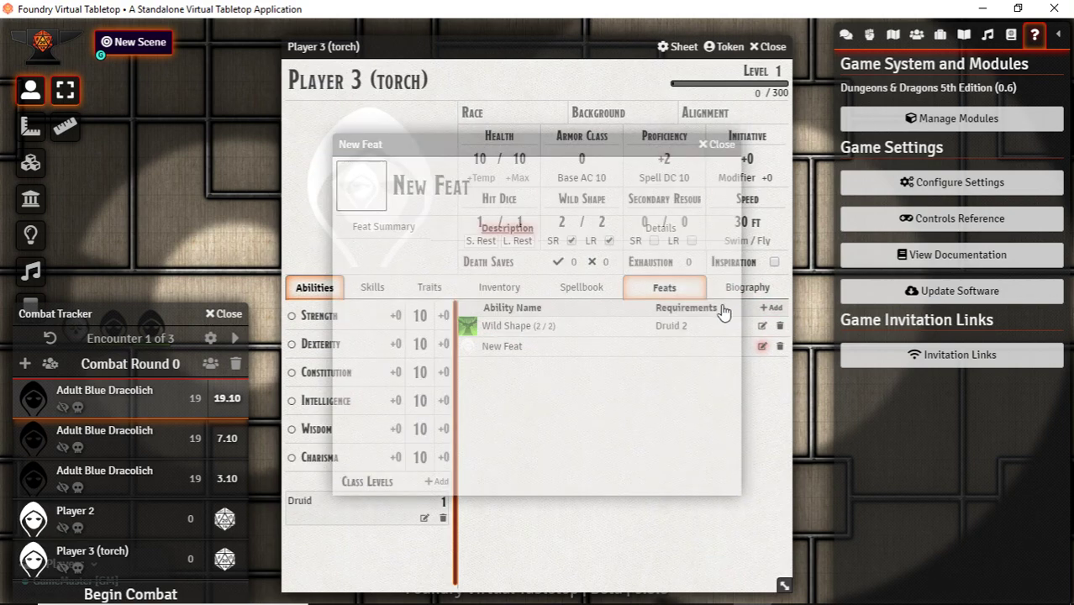
{"action": "left_click", "coordinate": [711, 145]}
{"action": "left_click", "coordinate": [436, 481]}
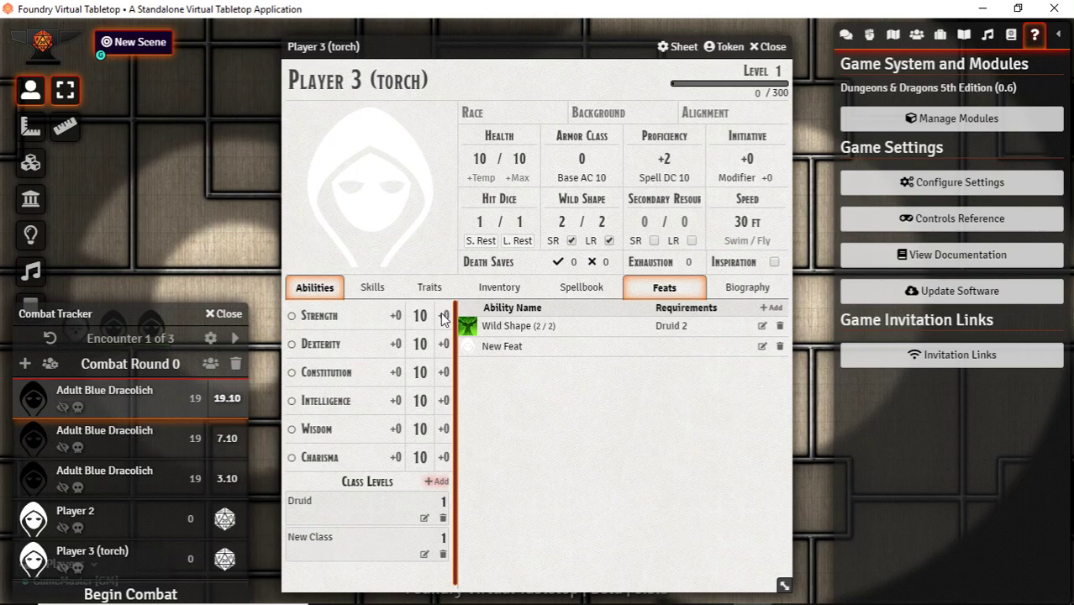
Step: Check Player 3 (torch)'s skills and traits, add a blank spell to the spellbook, and close the sheet
{"action": "left_click", "coordinate": [373, 288]}
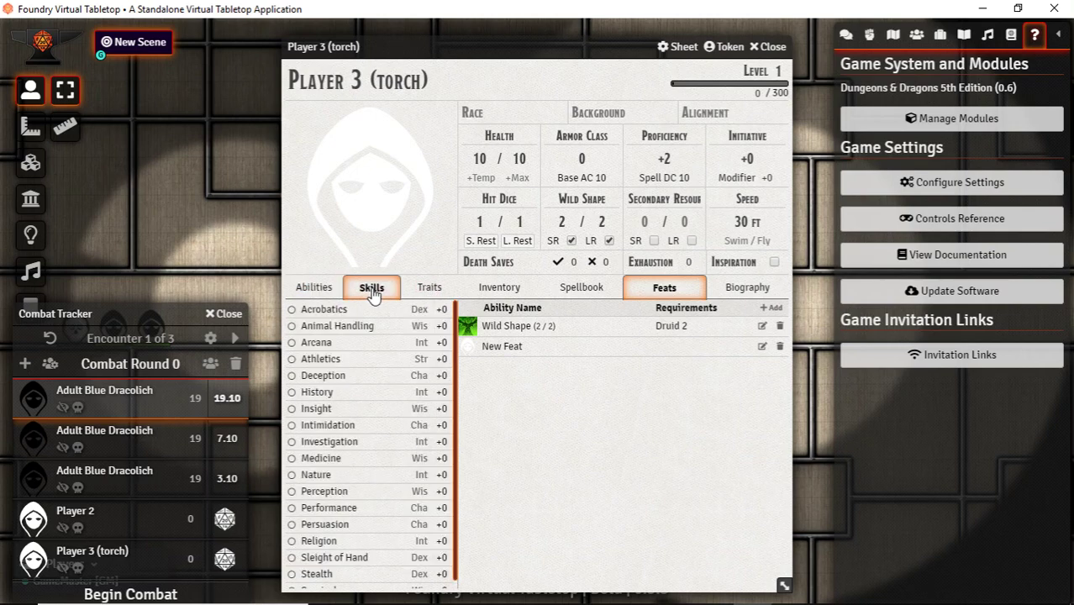
{"action": "left_click", "coordinate": [428, 288]}
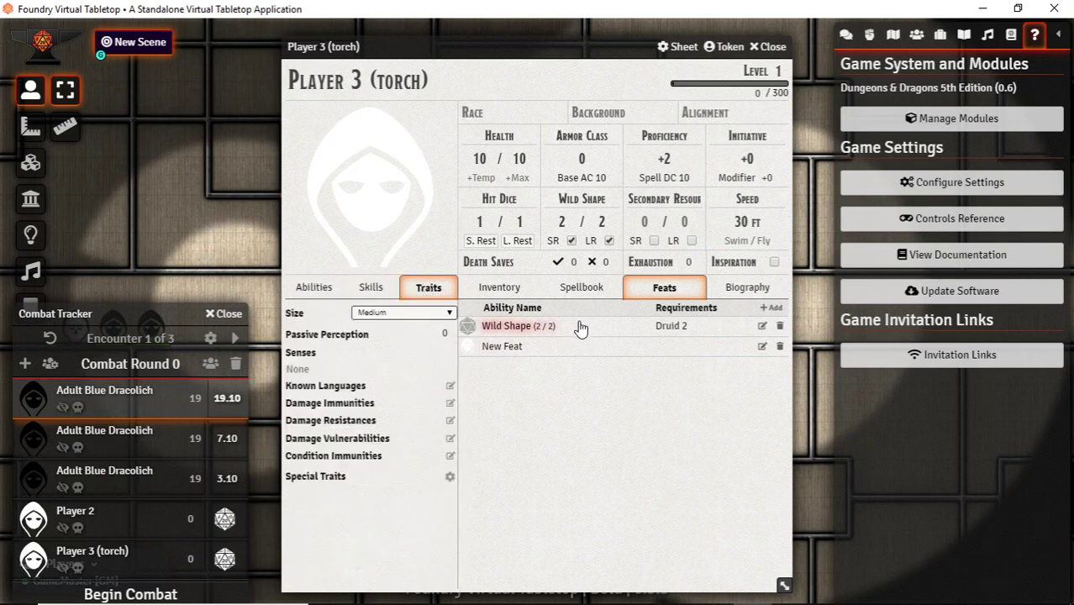
{"action": "left_click", "coordinate": [582, 288]}
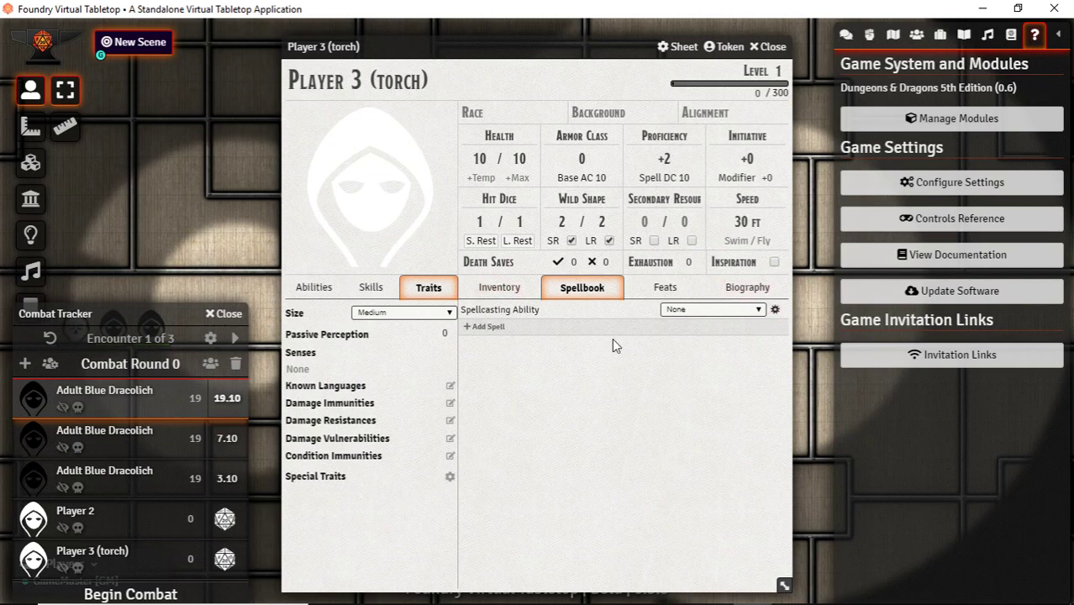
{"action": "left_click", "coordinate": [493, 333]}
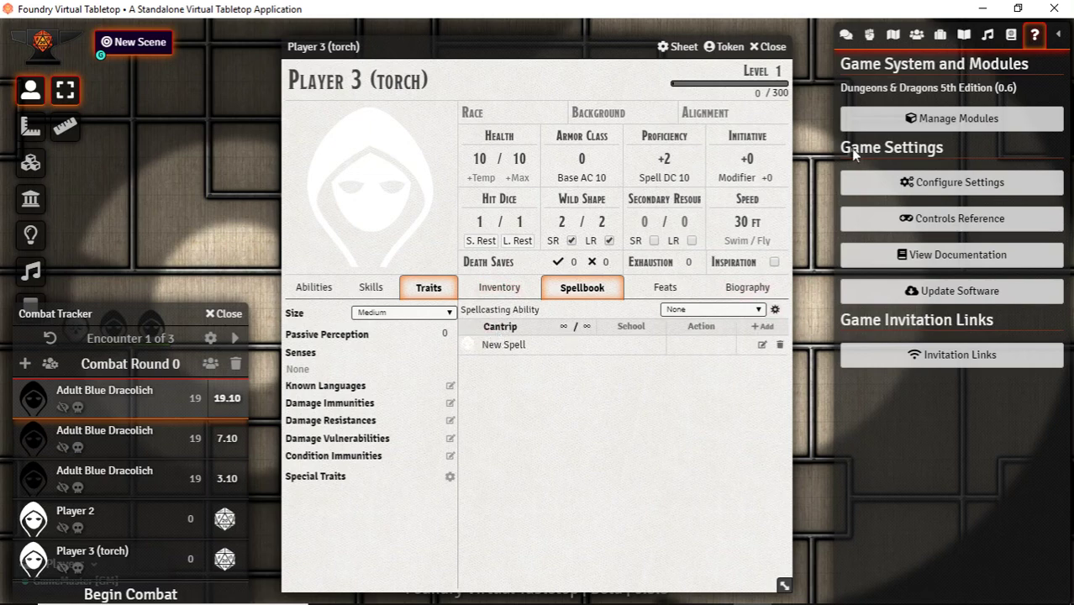
{"action": "left_click", "coordinate": [767, 48]}
Step: Reopen Module Management and find the Incarnate Compendia module
{"action": "left_click", "coordinate": [937, 122]}
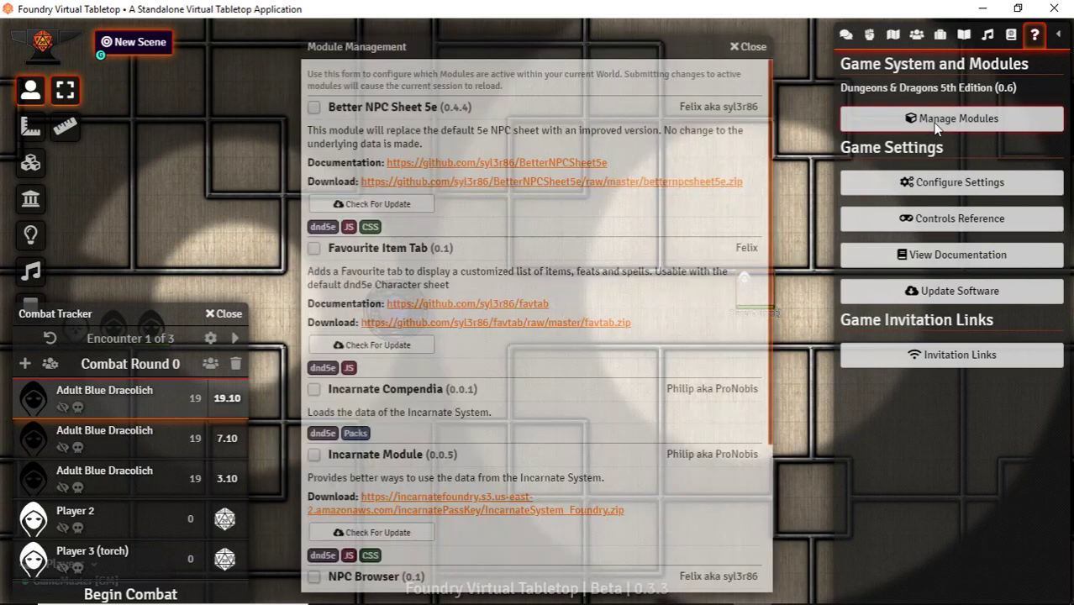
{"action": "scroll", "coordinate": [479, 206], "scroll_direction": "down", "scroll_amount": 2}
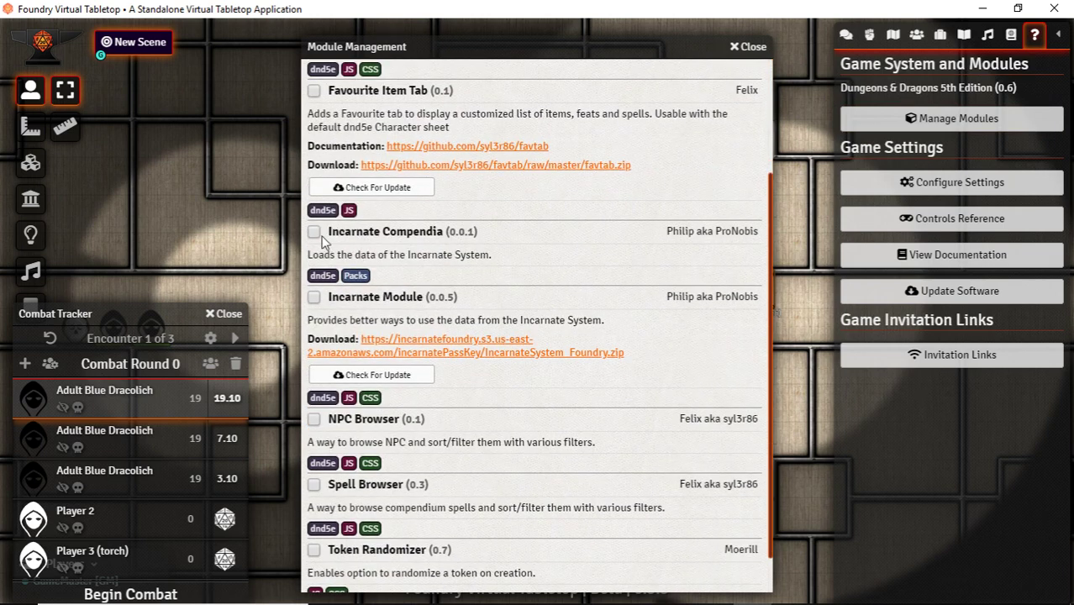